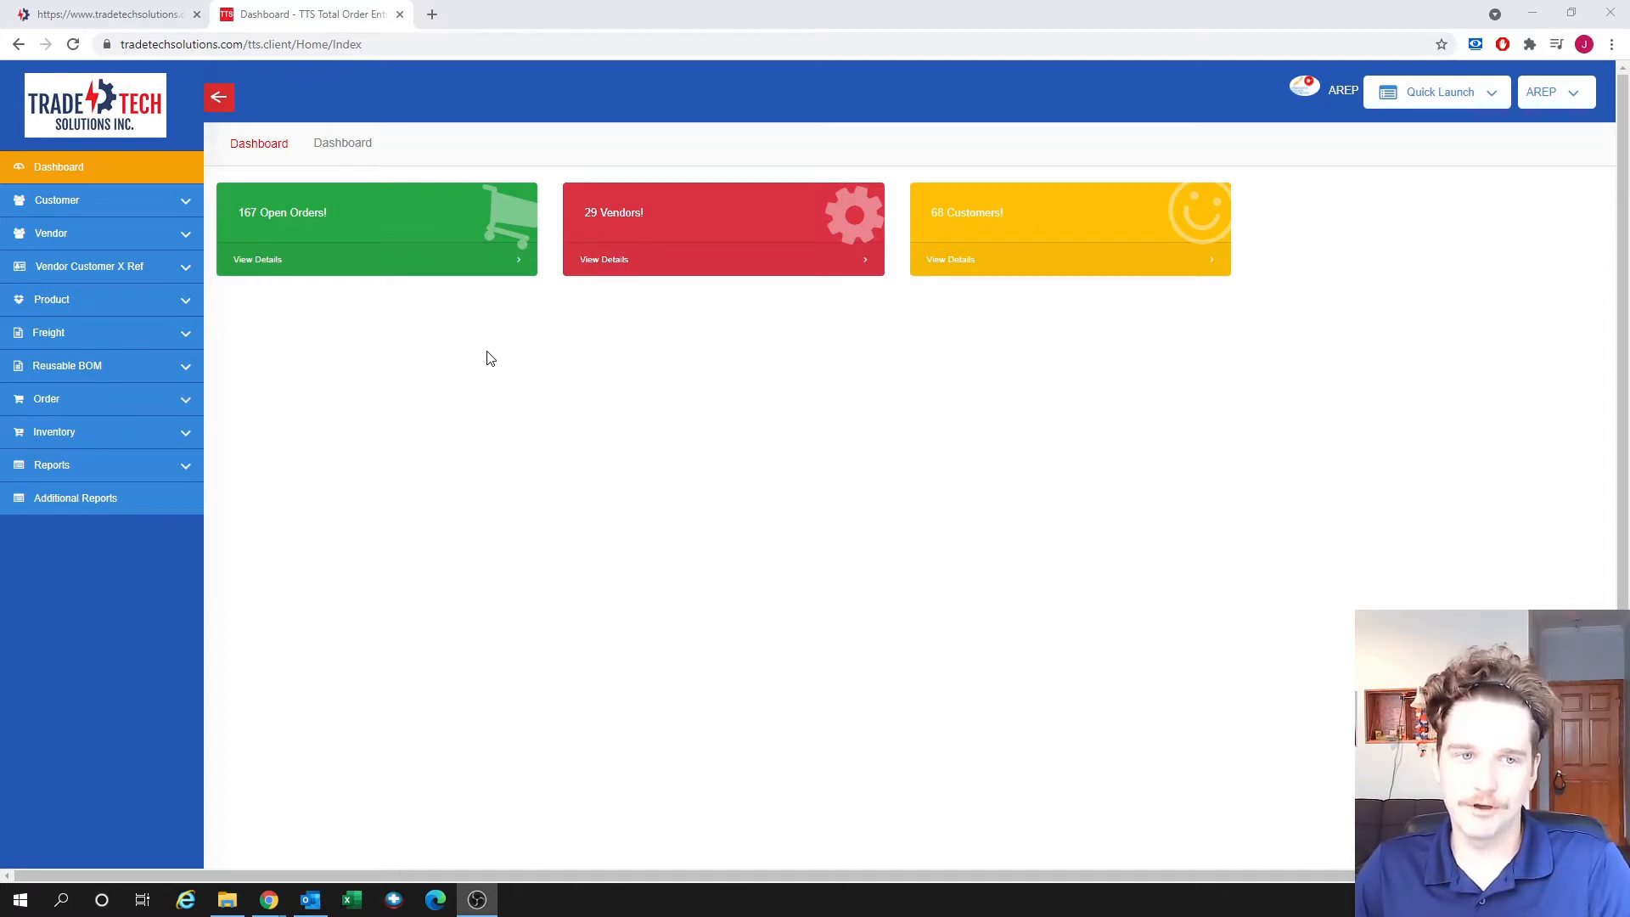
- Download the import template from the Import Products page
left_click(155, 305)
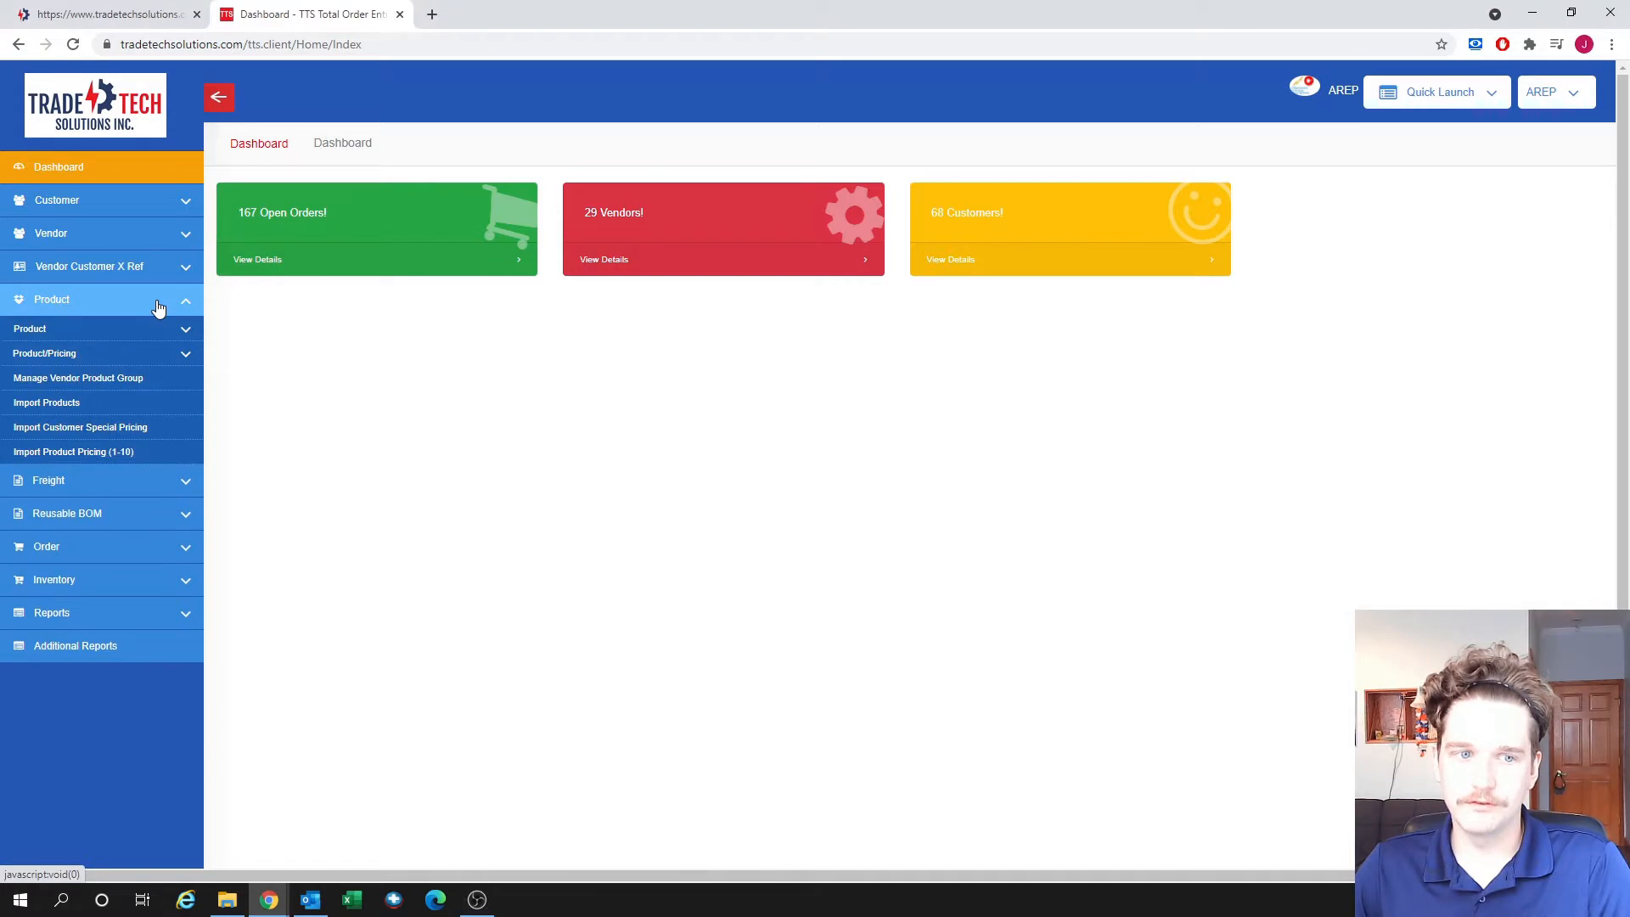
left_click(79, 404)
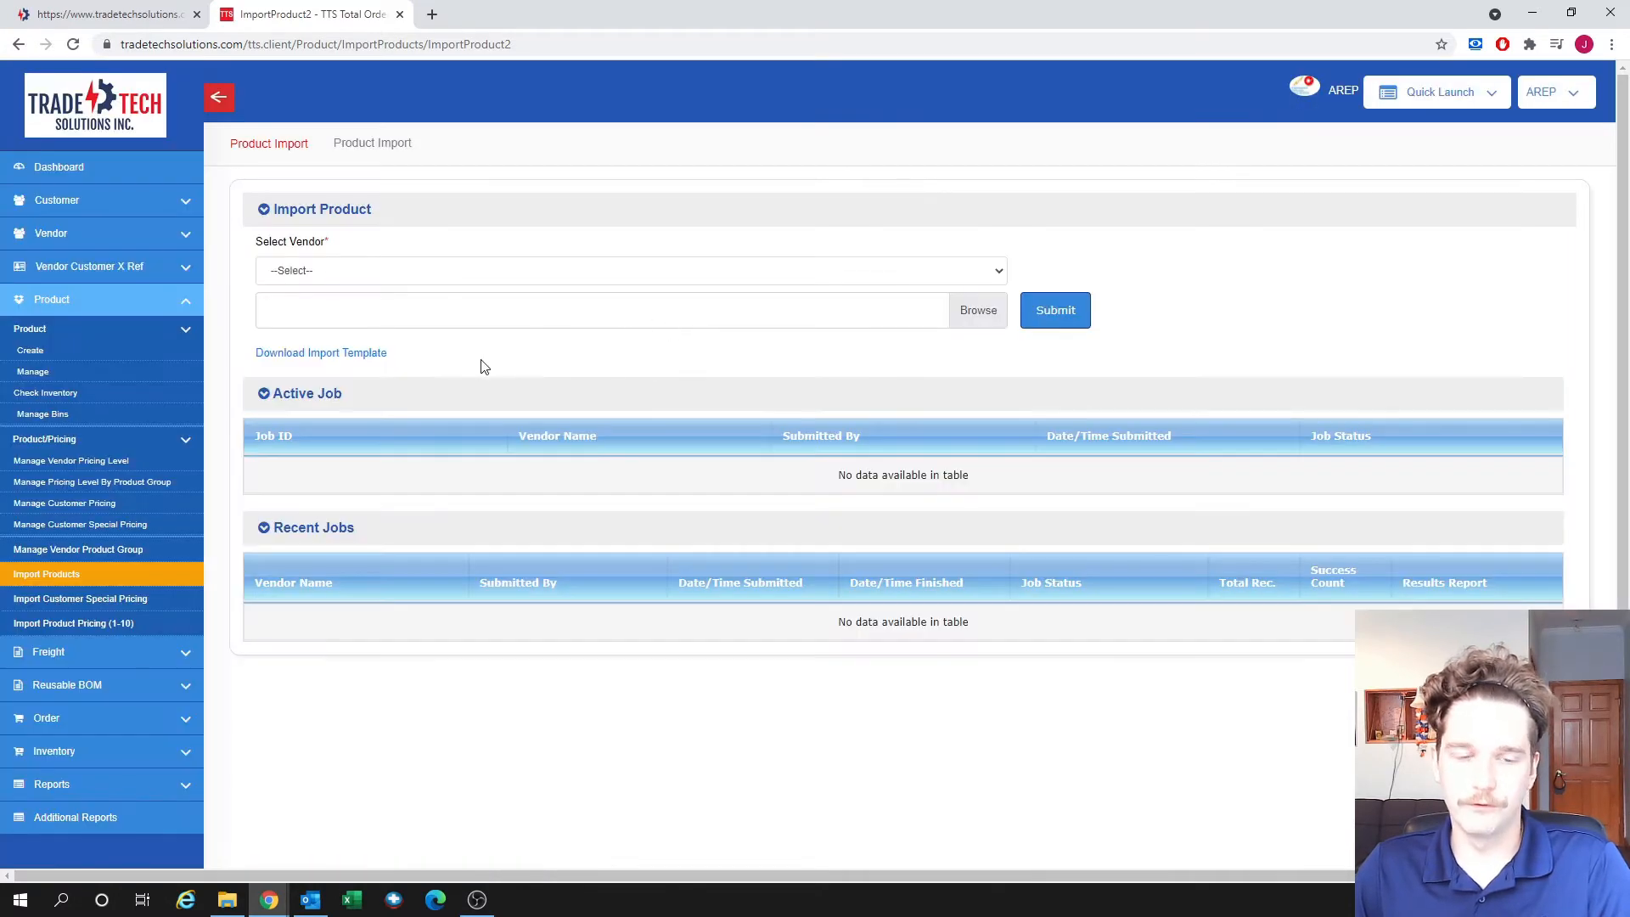
left_click(374, 366)
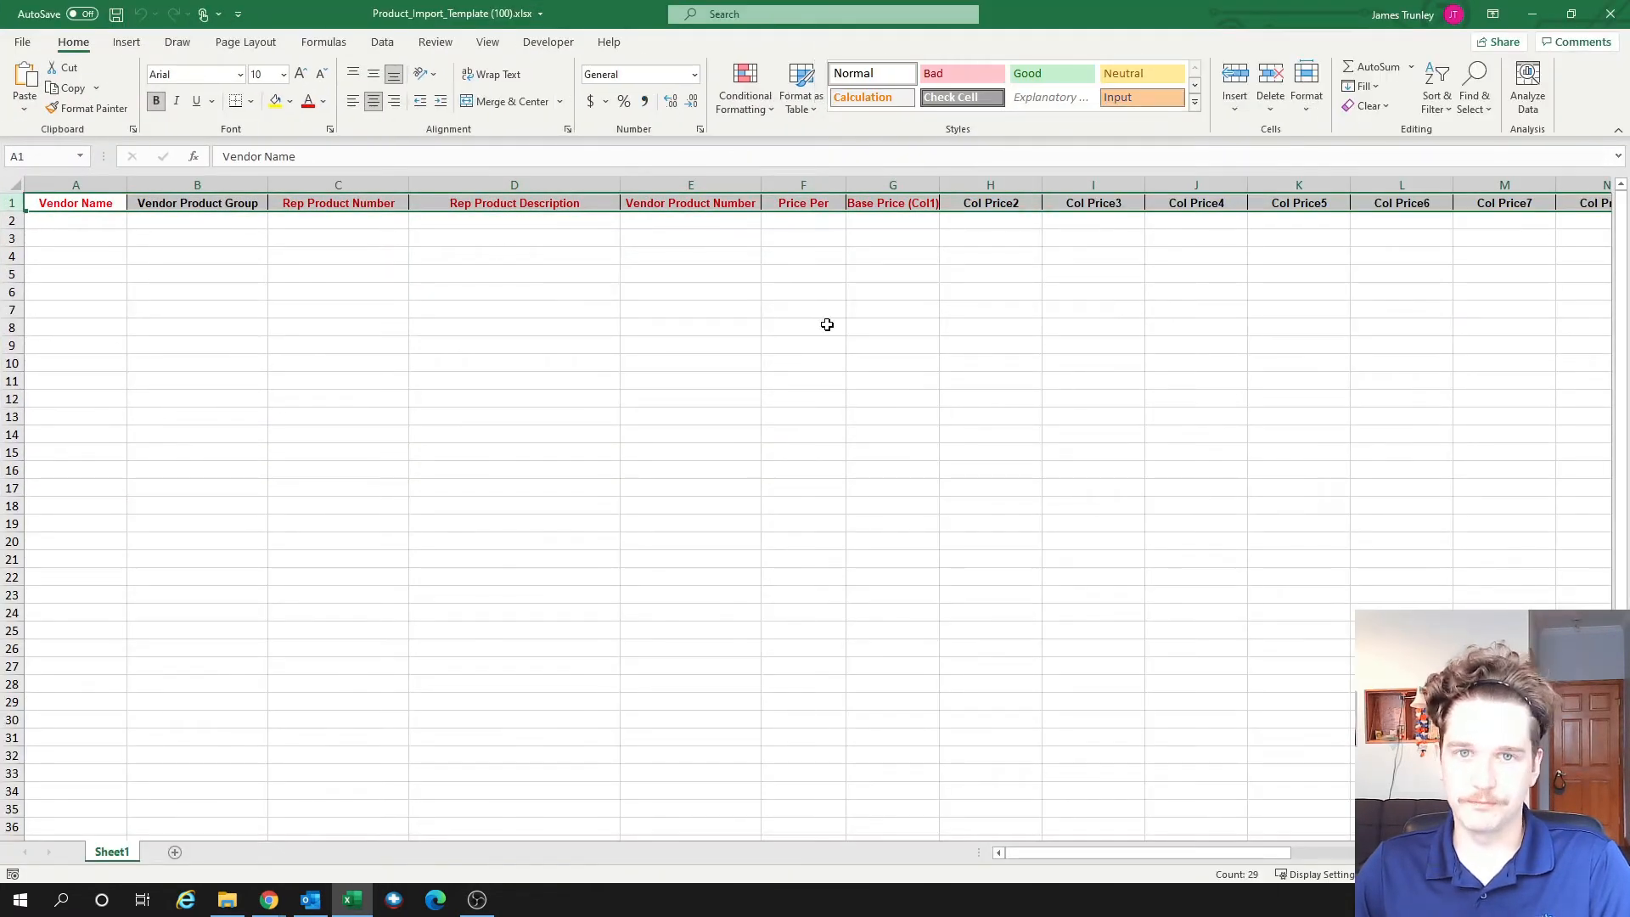
- Examine the Vendor Product Group column of the product import template in Excel, then return to the browser
left_click(200, 225)
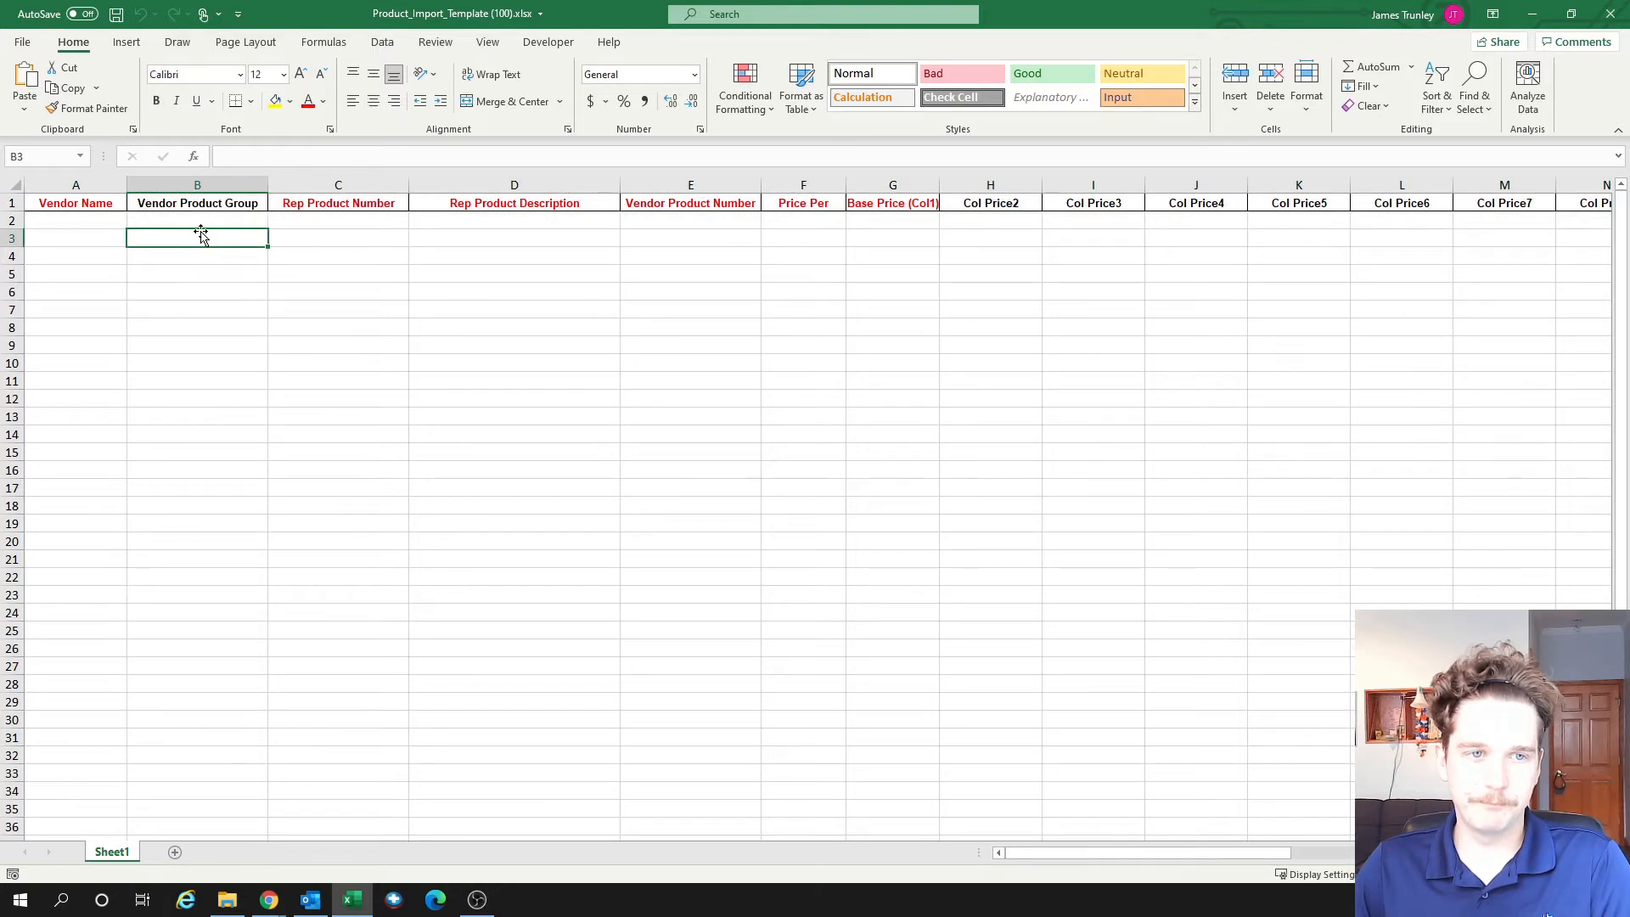
left_click_drag(201, 235, 196, 349)
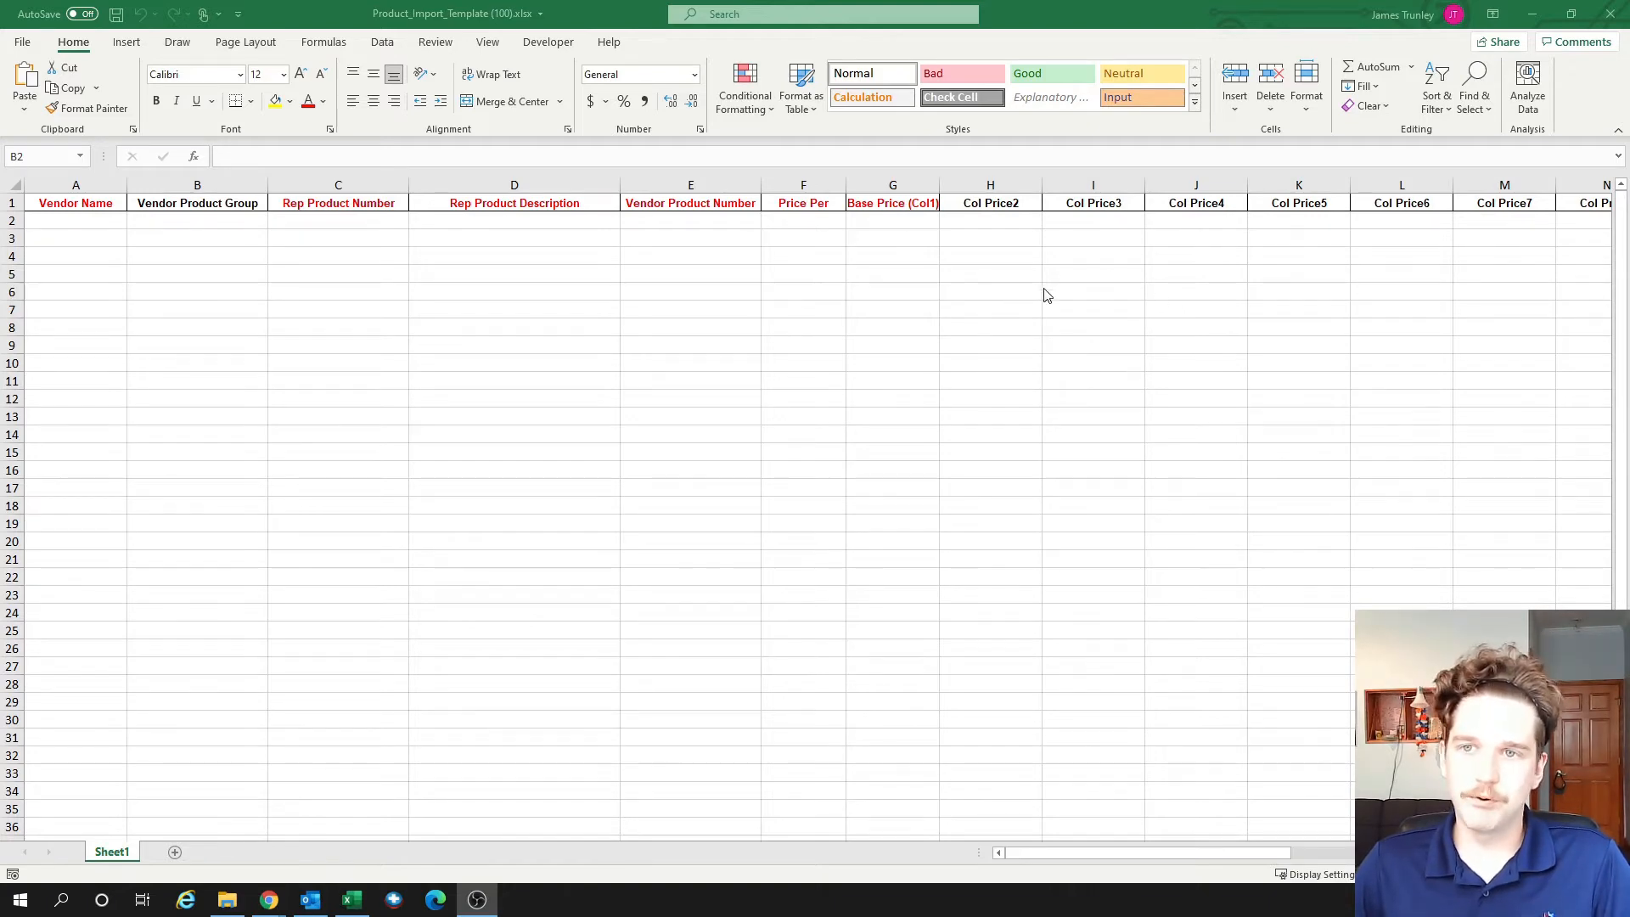
left_click(1530, 15)
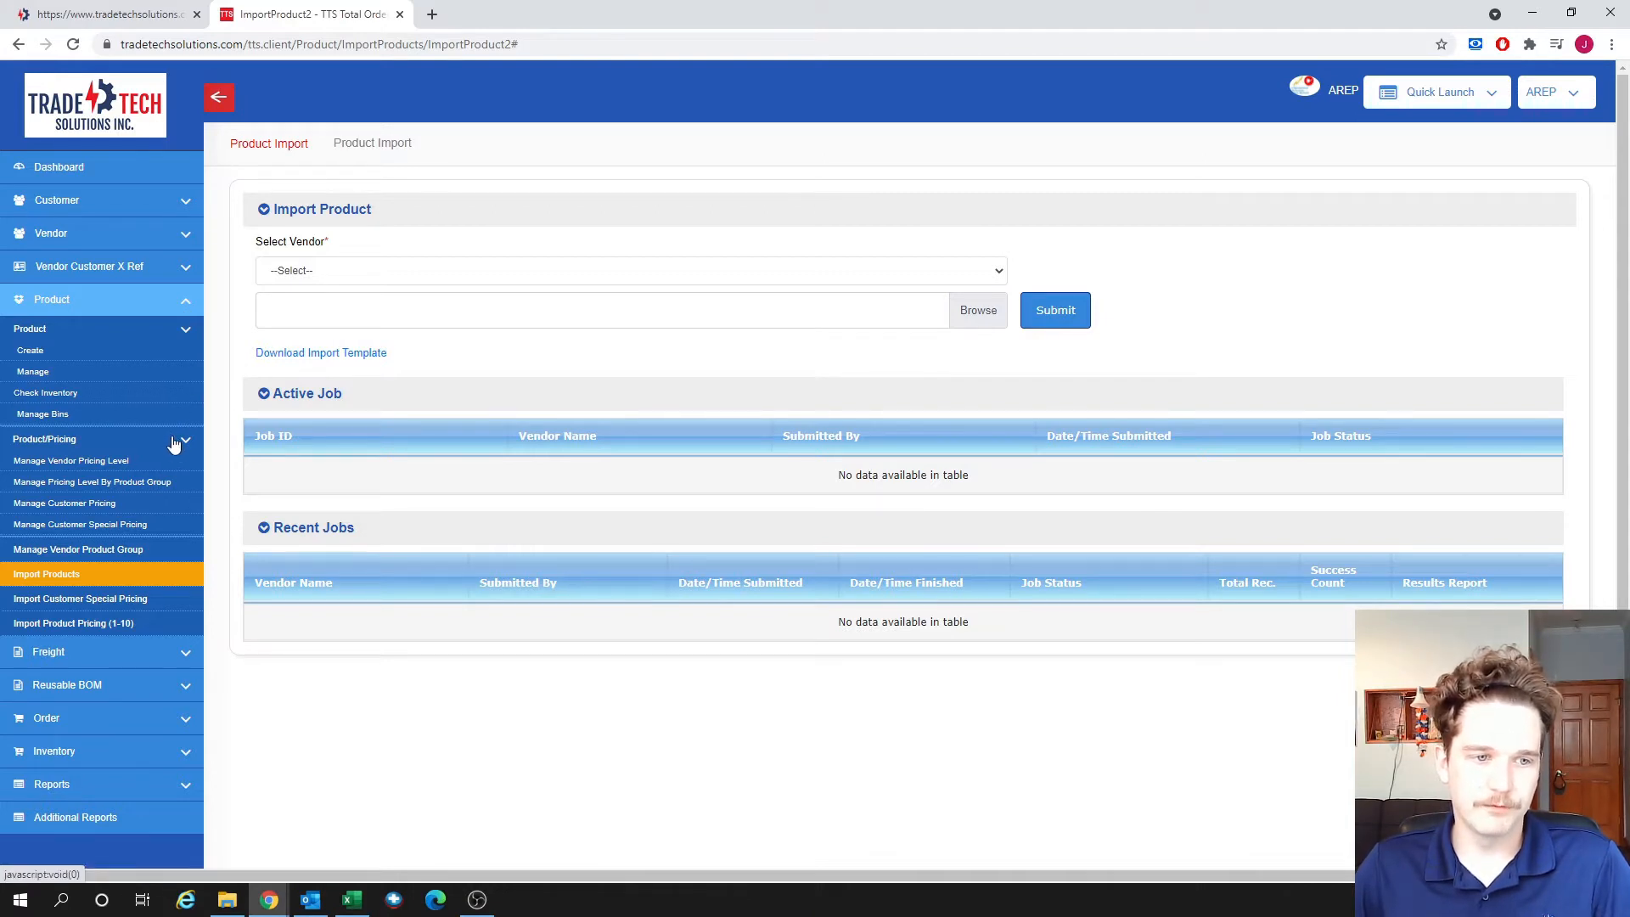
- From Manage Pricing Level By Product Group, create a Gravity Industries vendor product group named Scientists with the description "A bunch of smart guys"
left_click(130, 484)
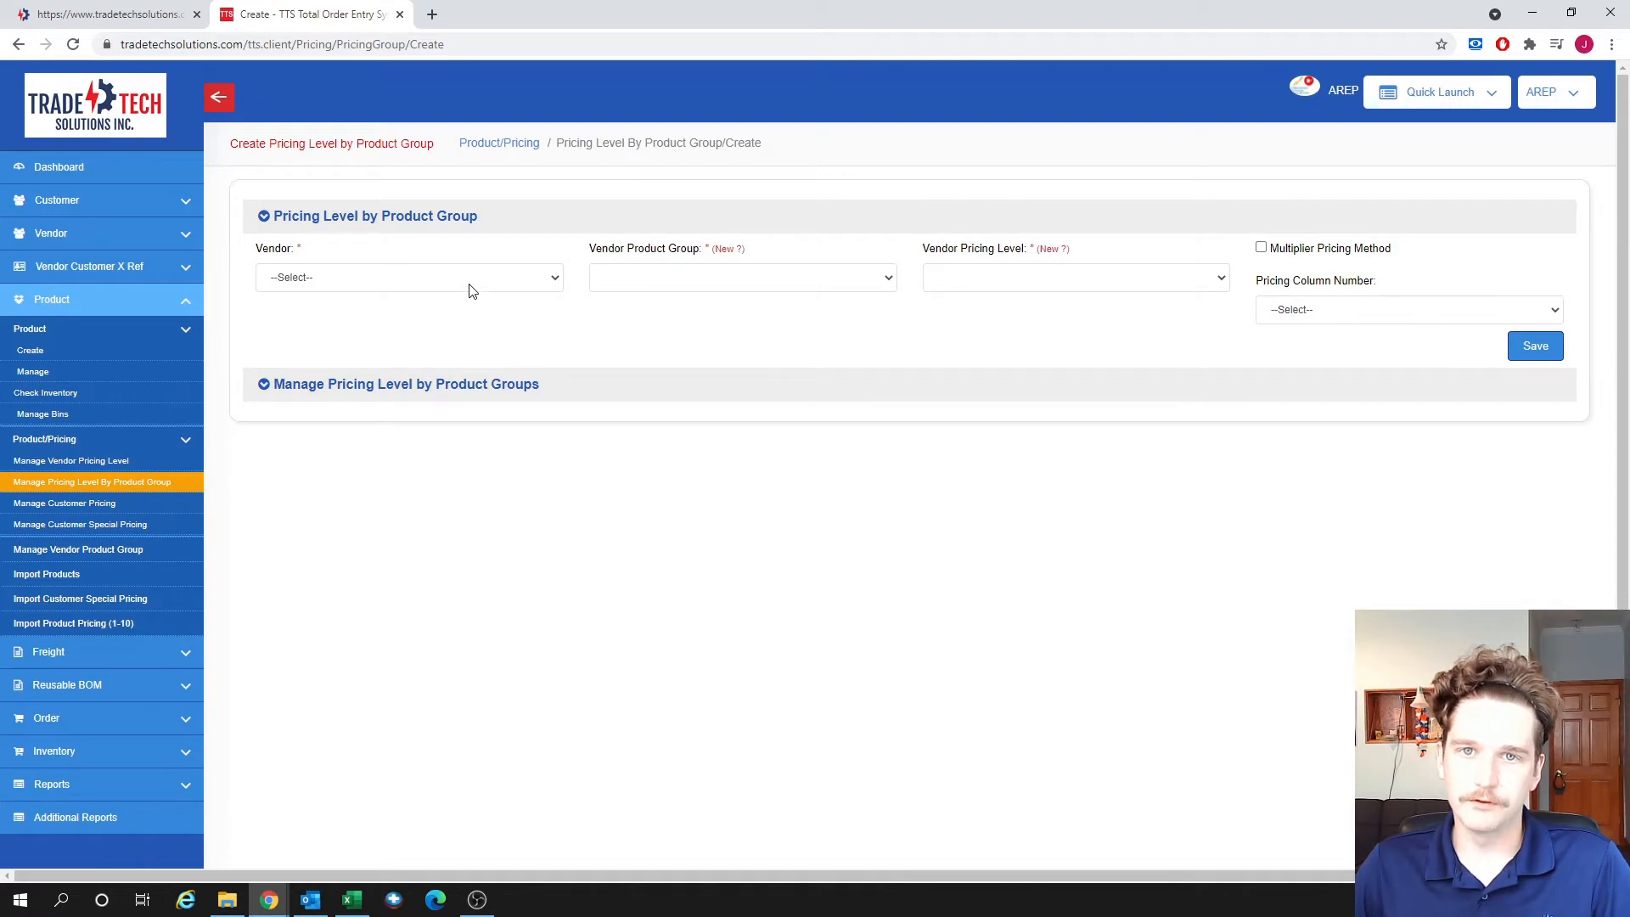
left_click(473, 284)
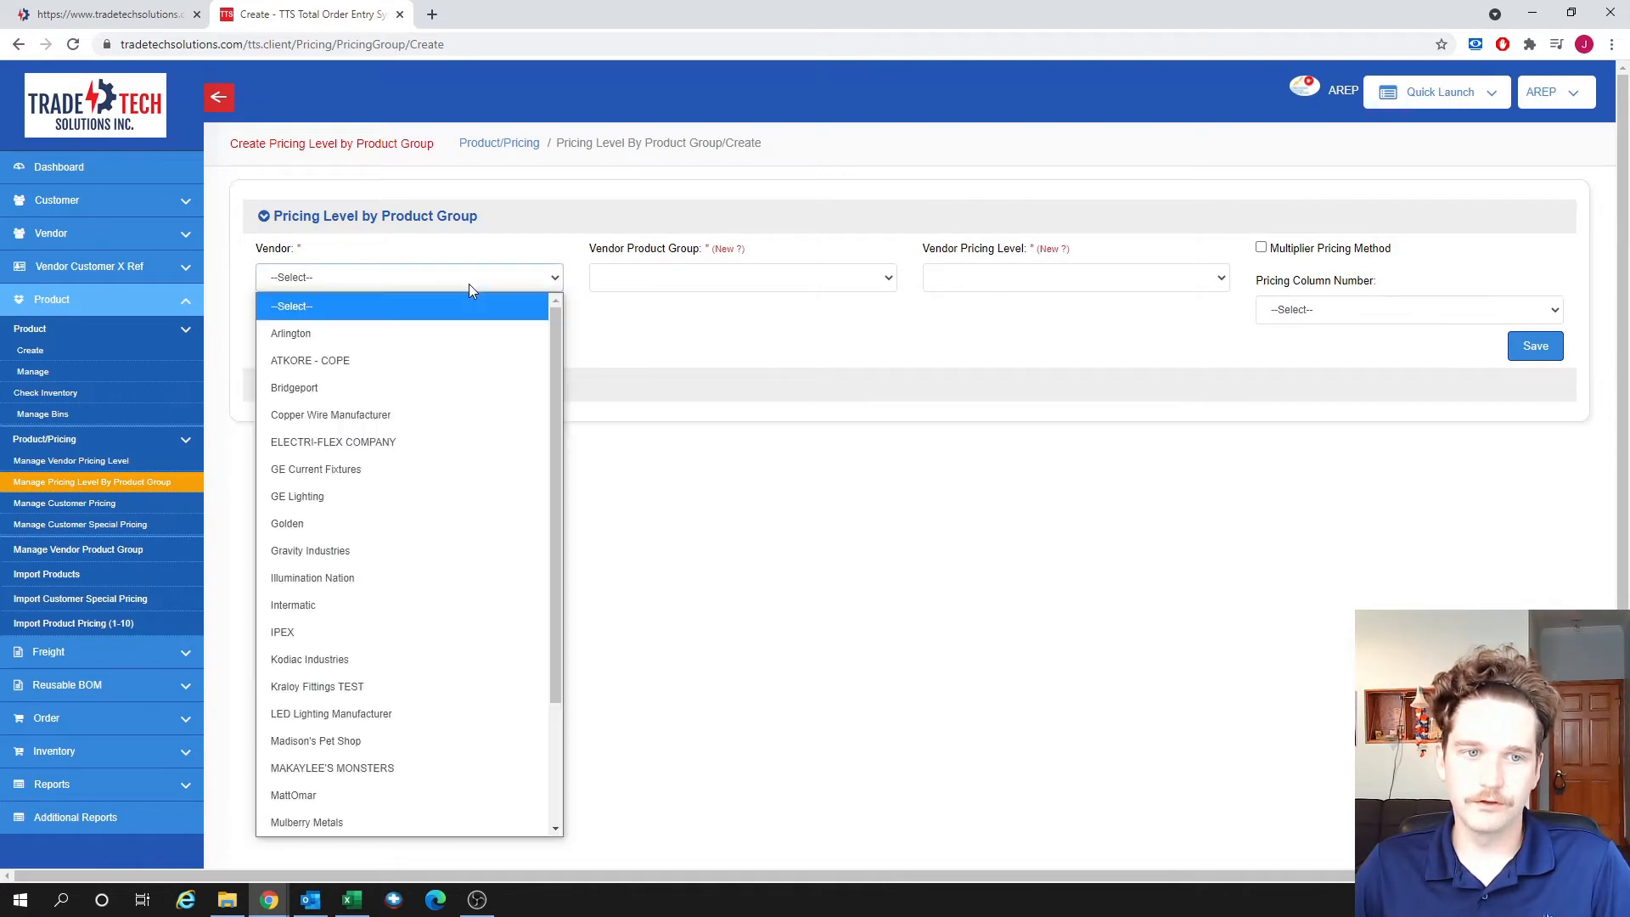
left_click(382, 552)
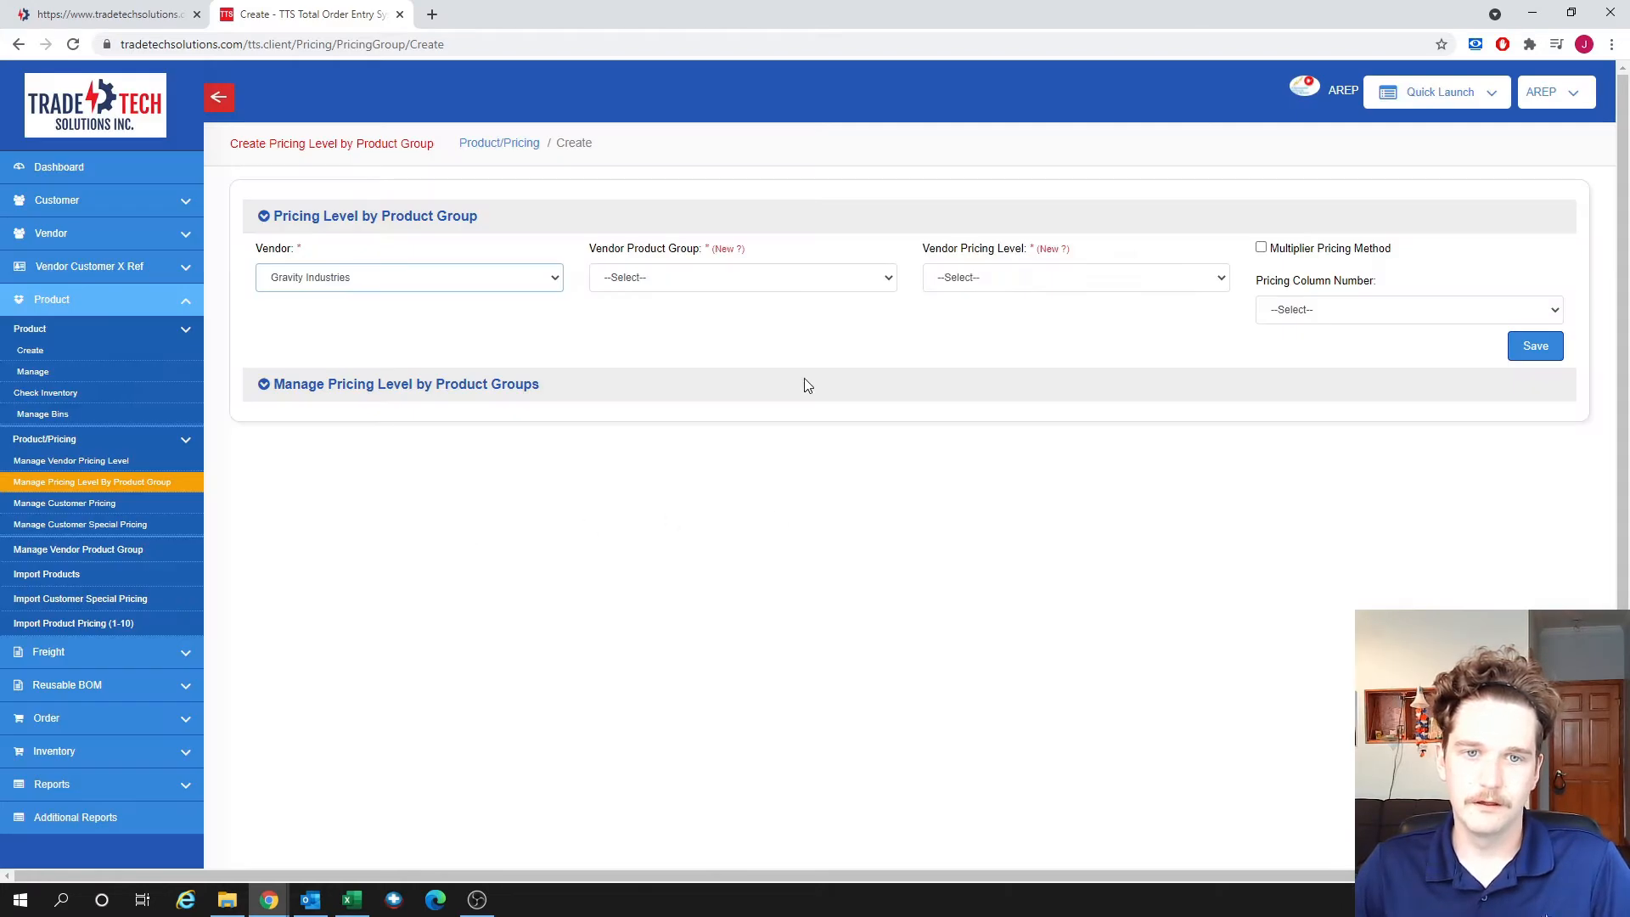
left_click(732, 251)
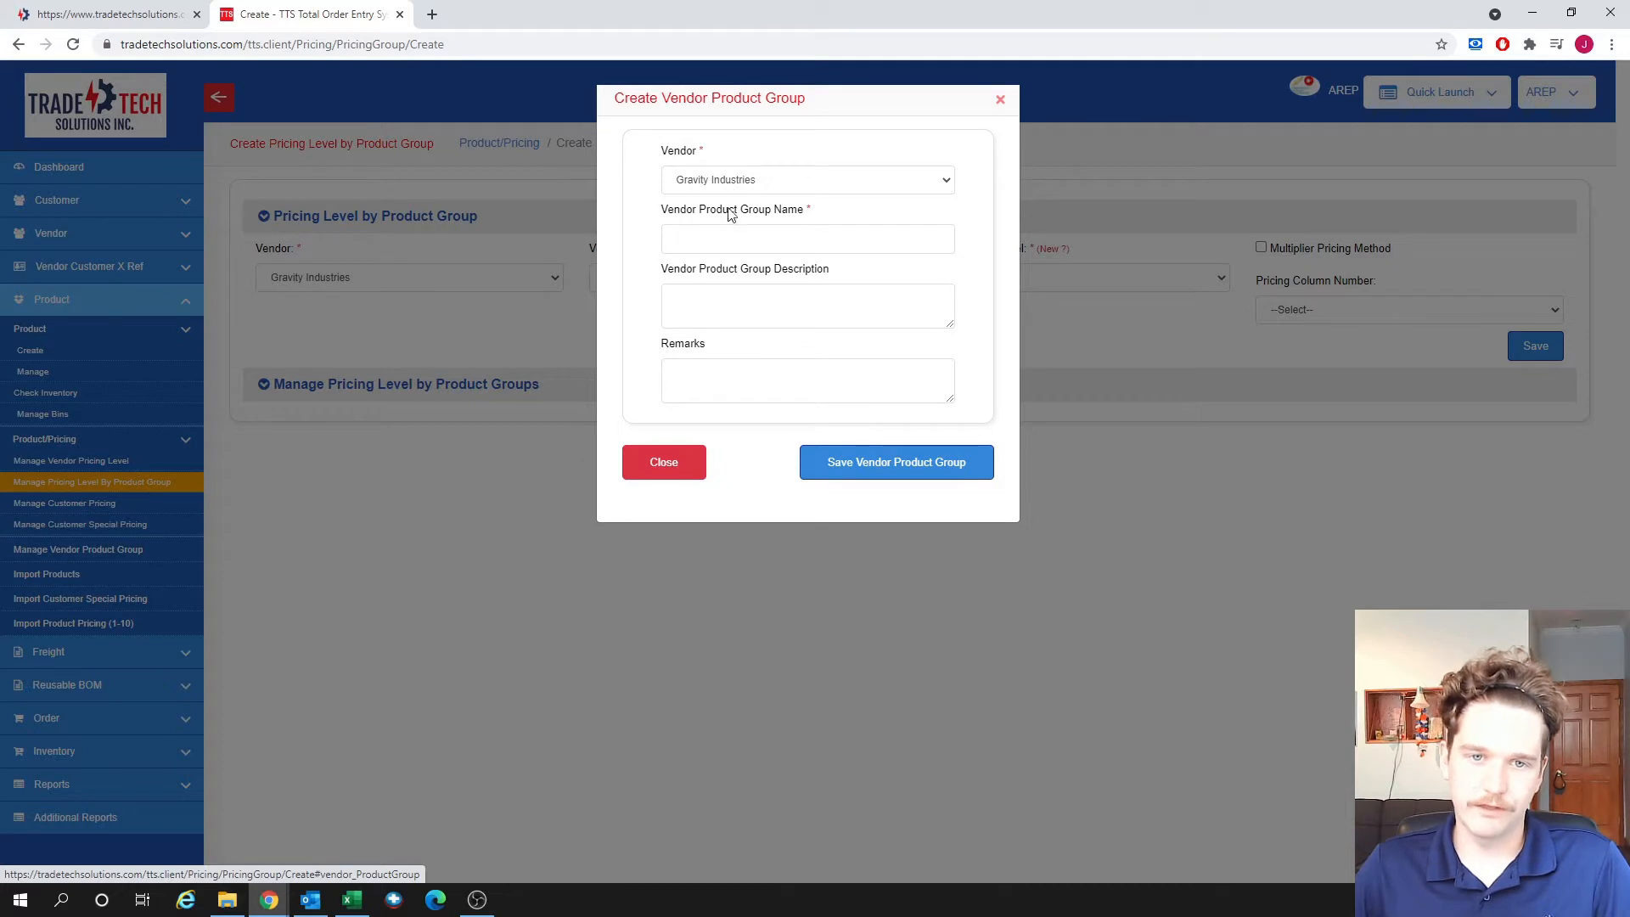
left_click(733, 242)
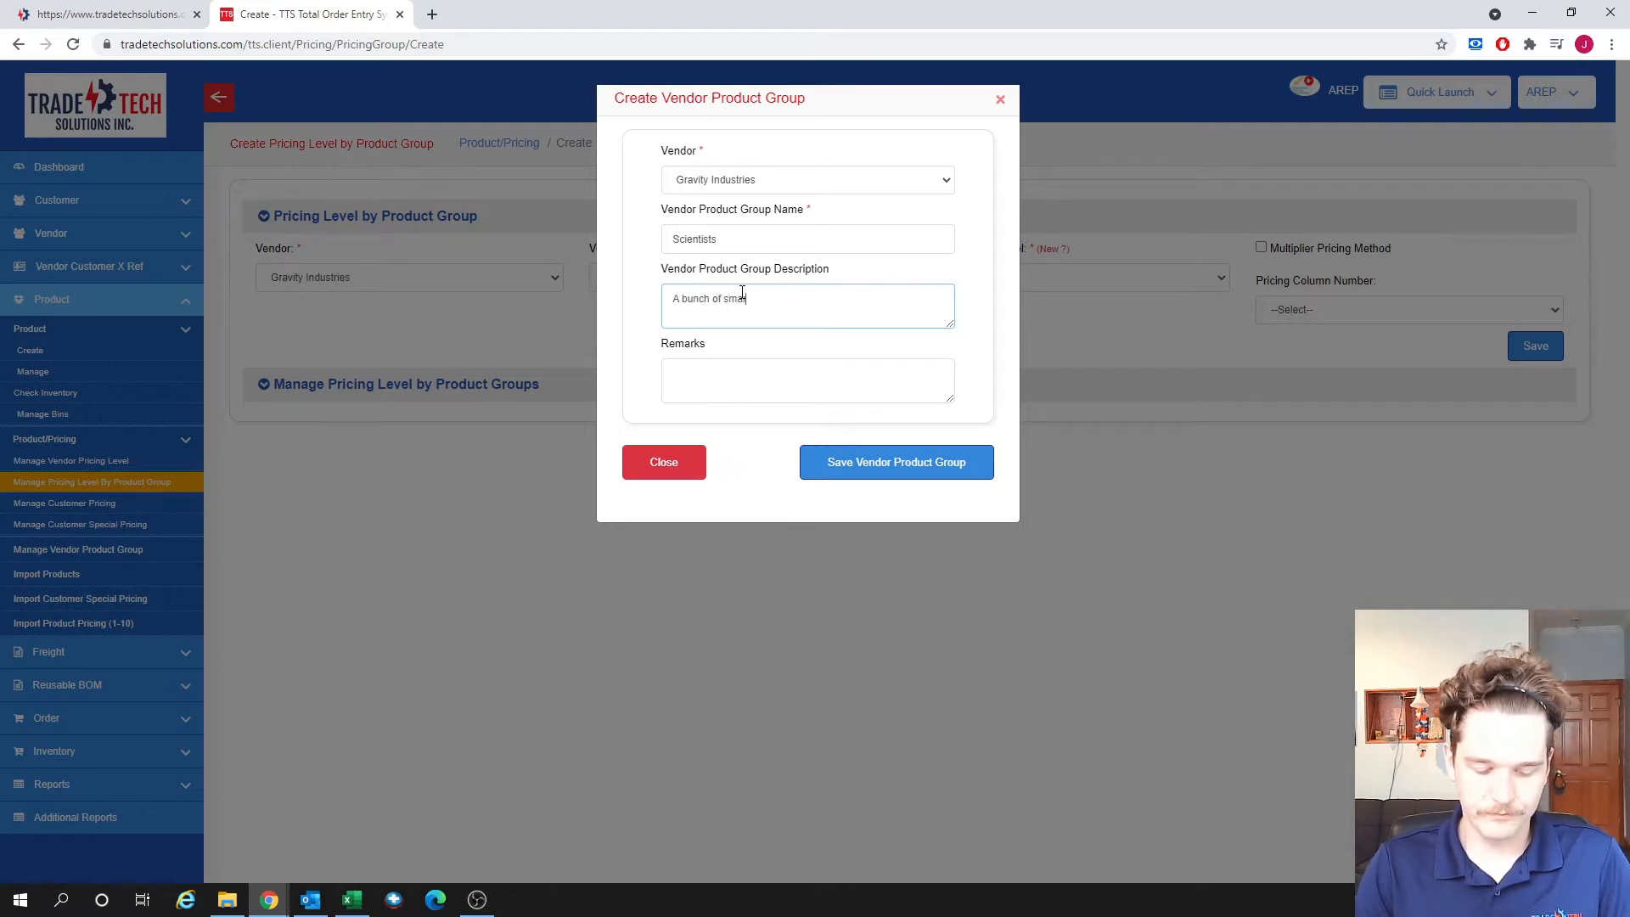
type("t guys")
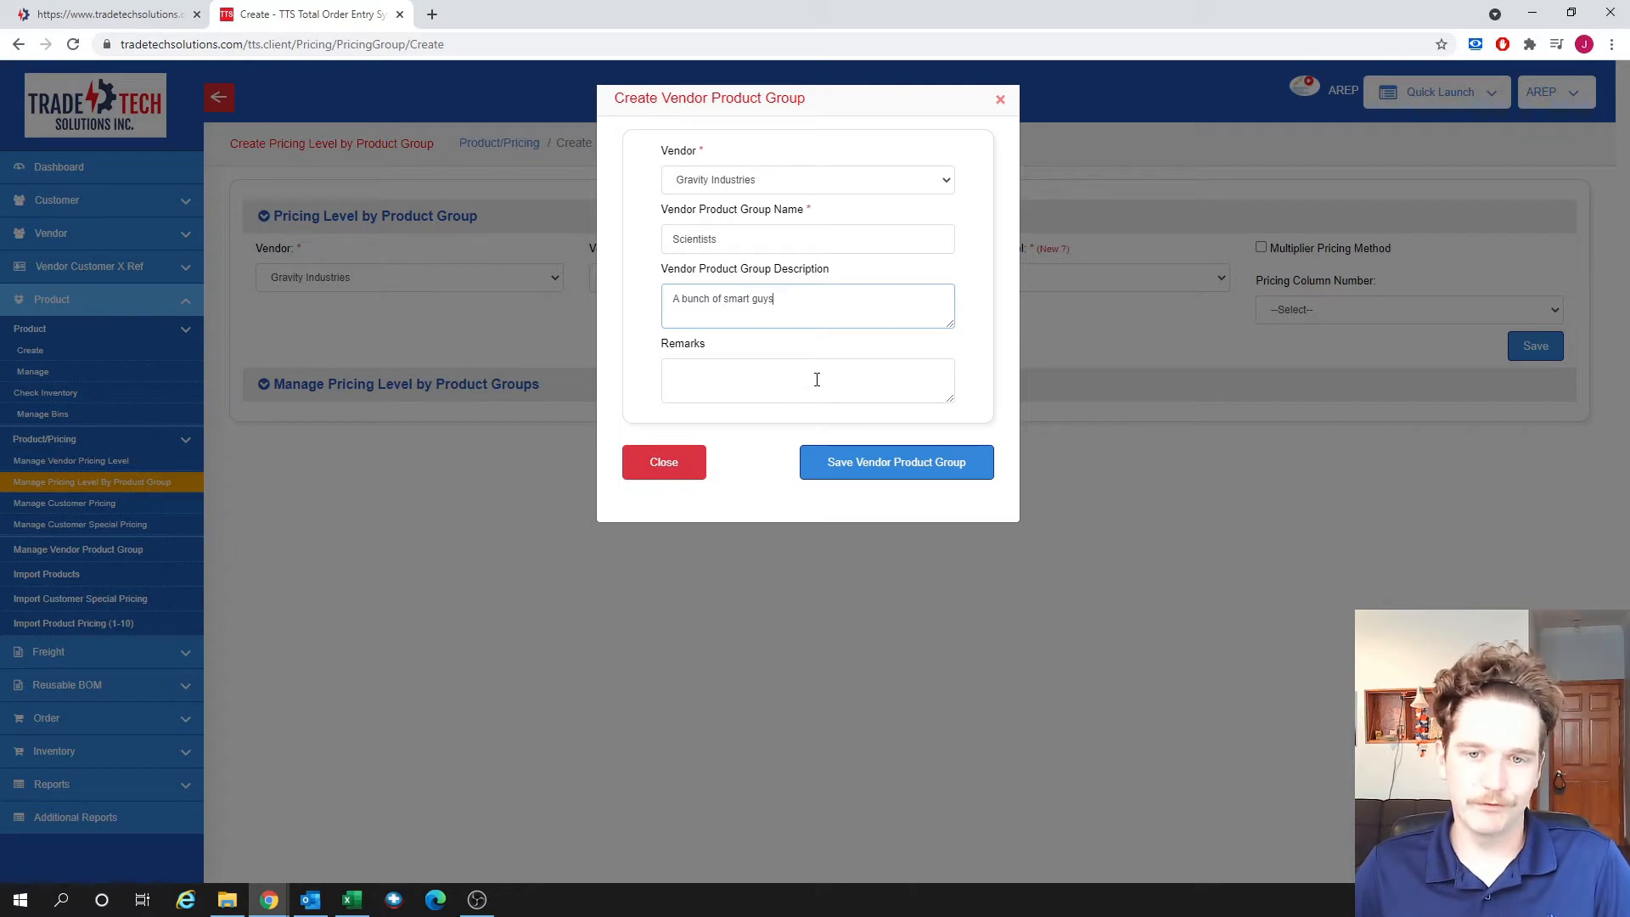
left_click(902, 473)
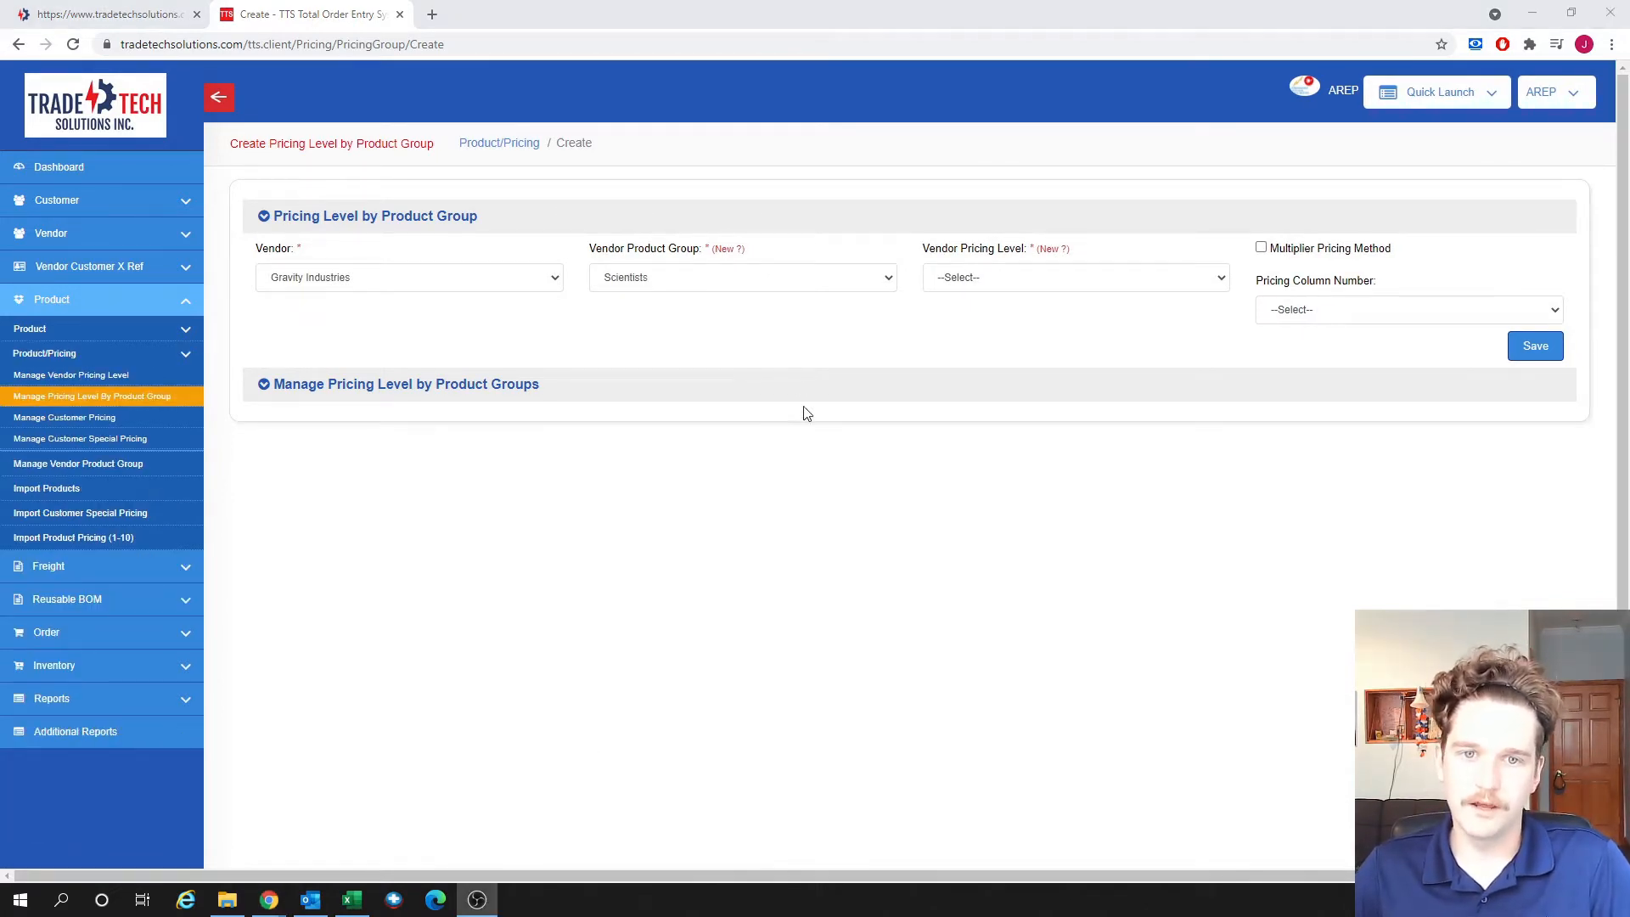
left_click(804, 288)
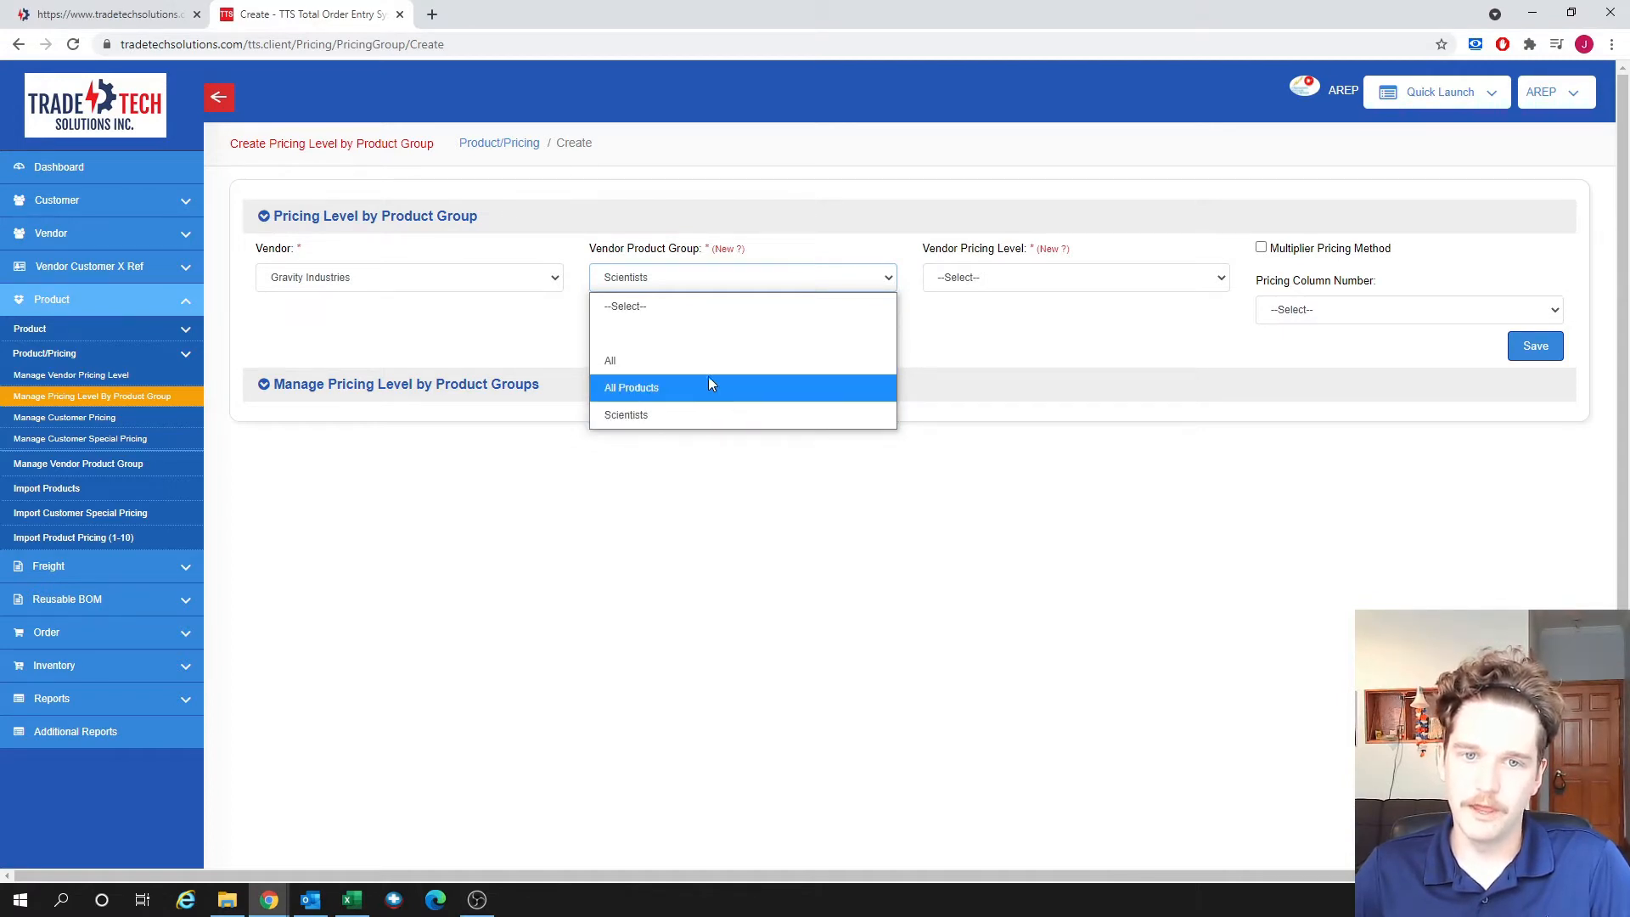
left_click(553, 488)
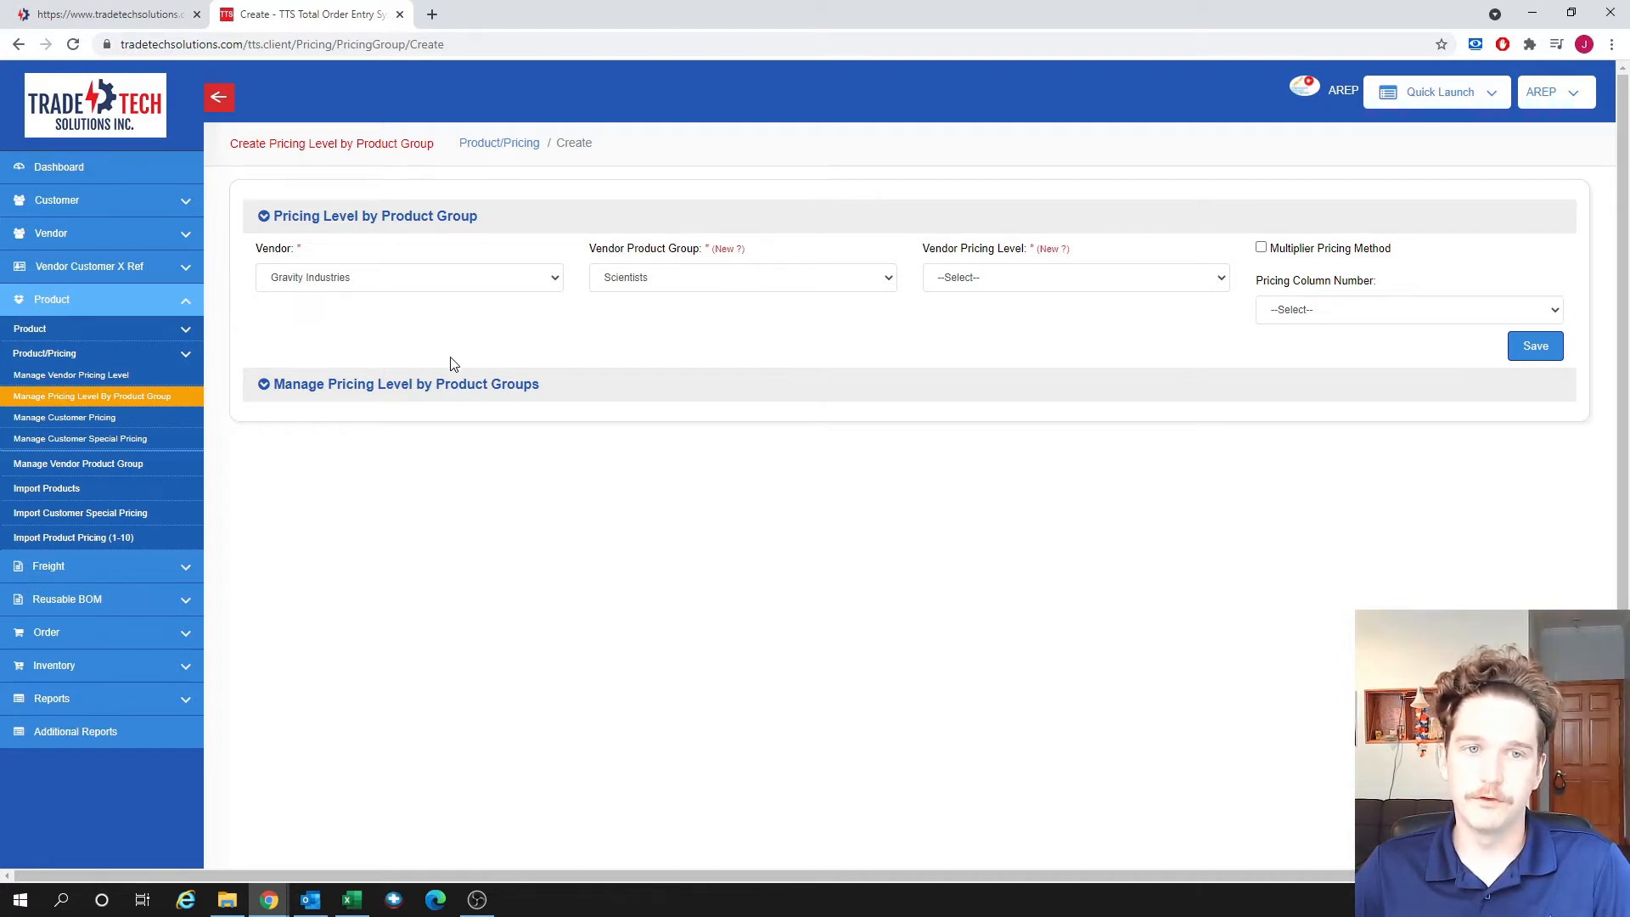
- List all products of the vendor Gravity Industries on the Manage Product page
left_click(182, 332)
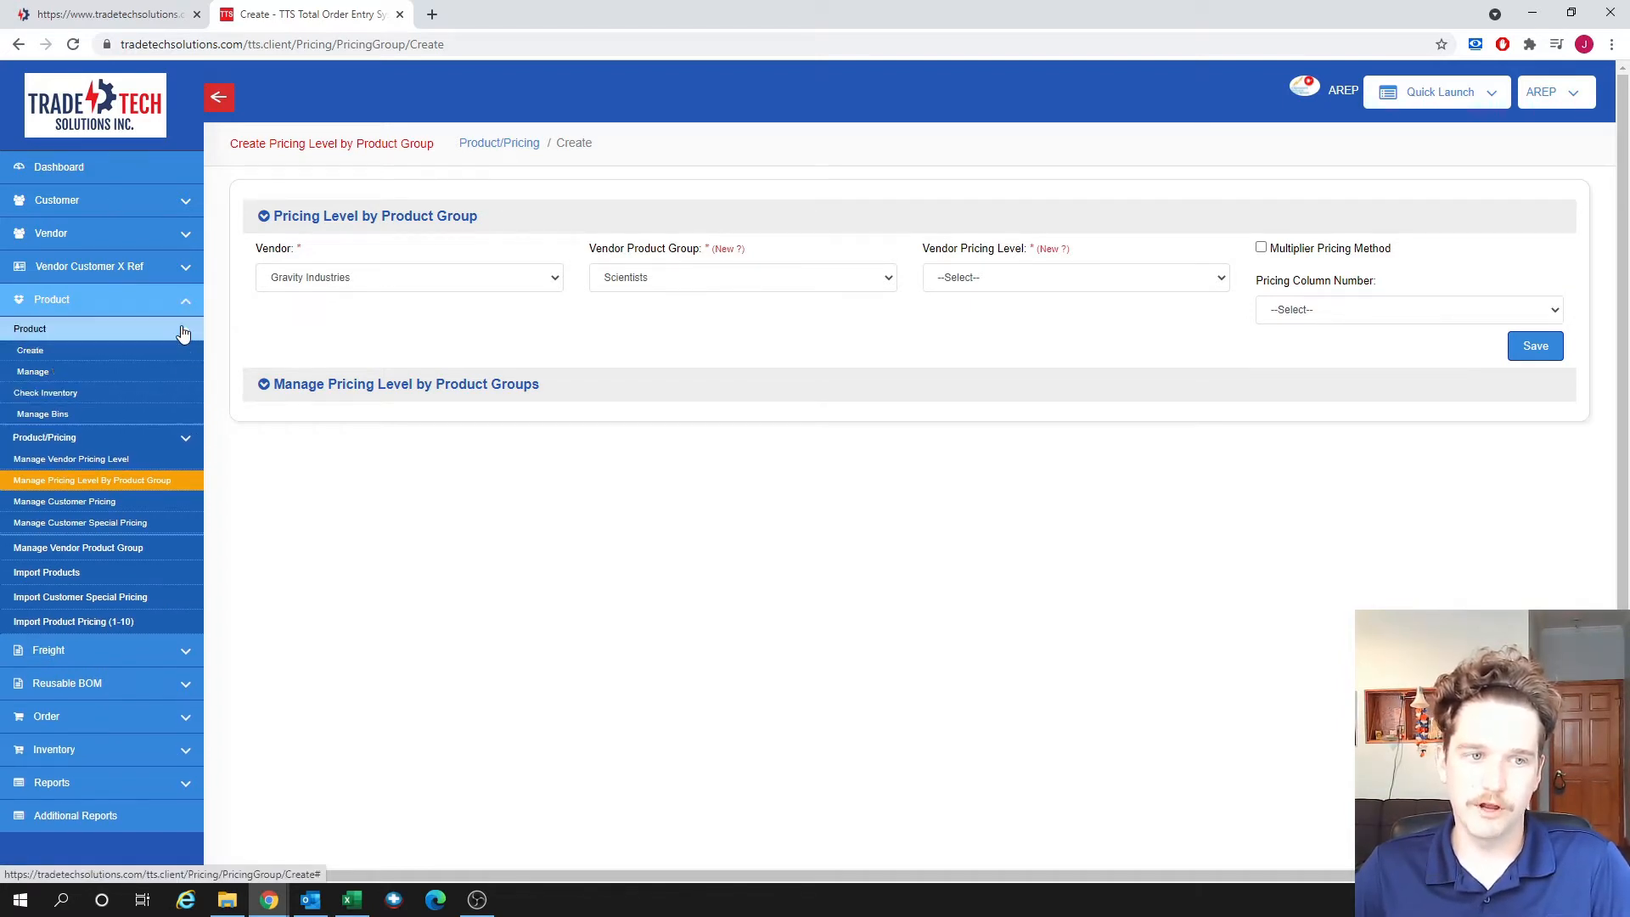
left_click(75, 375)
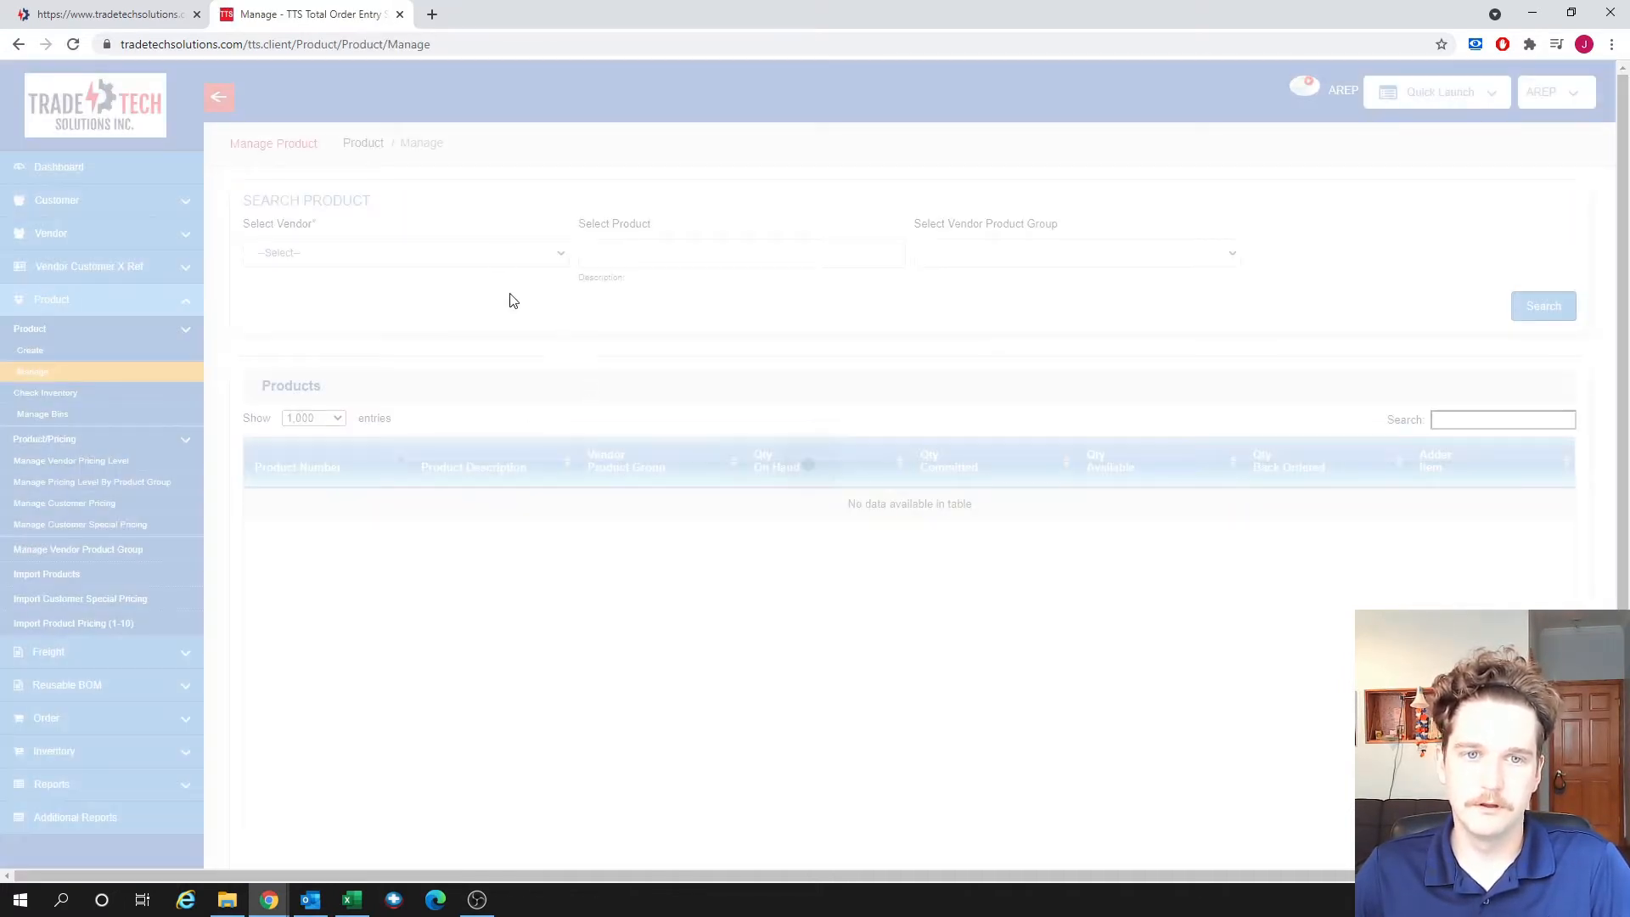
left_click(498, 256)
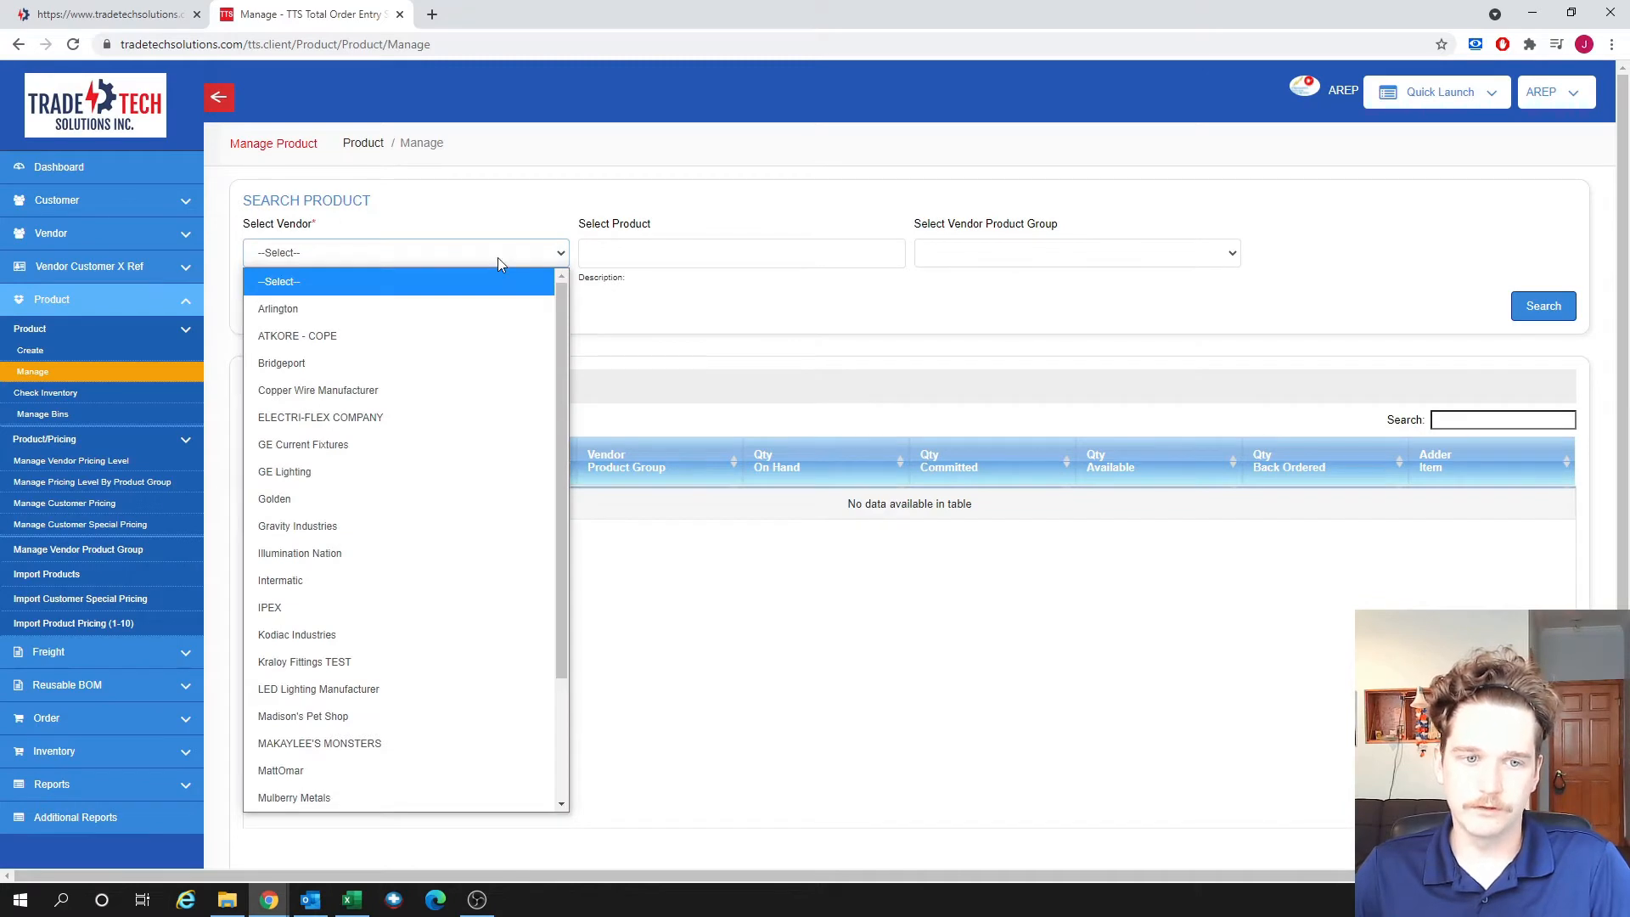
left_click(410, 524)
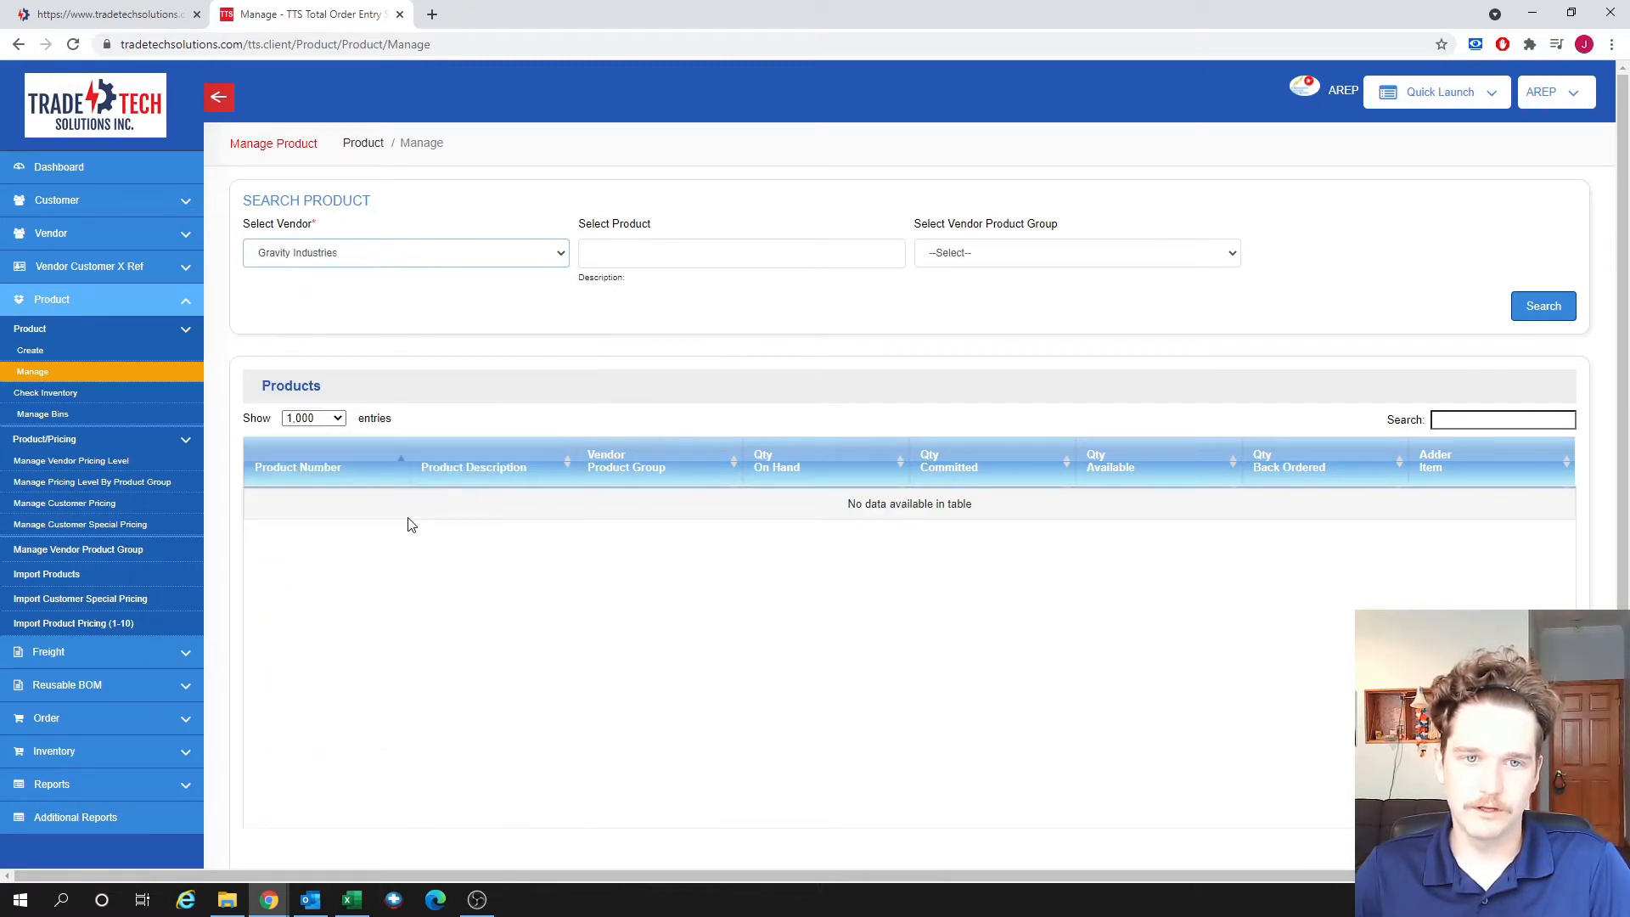
left_click(692, 247)
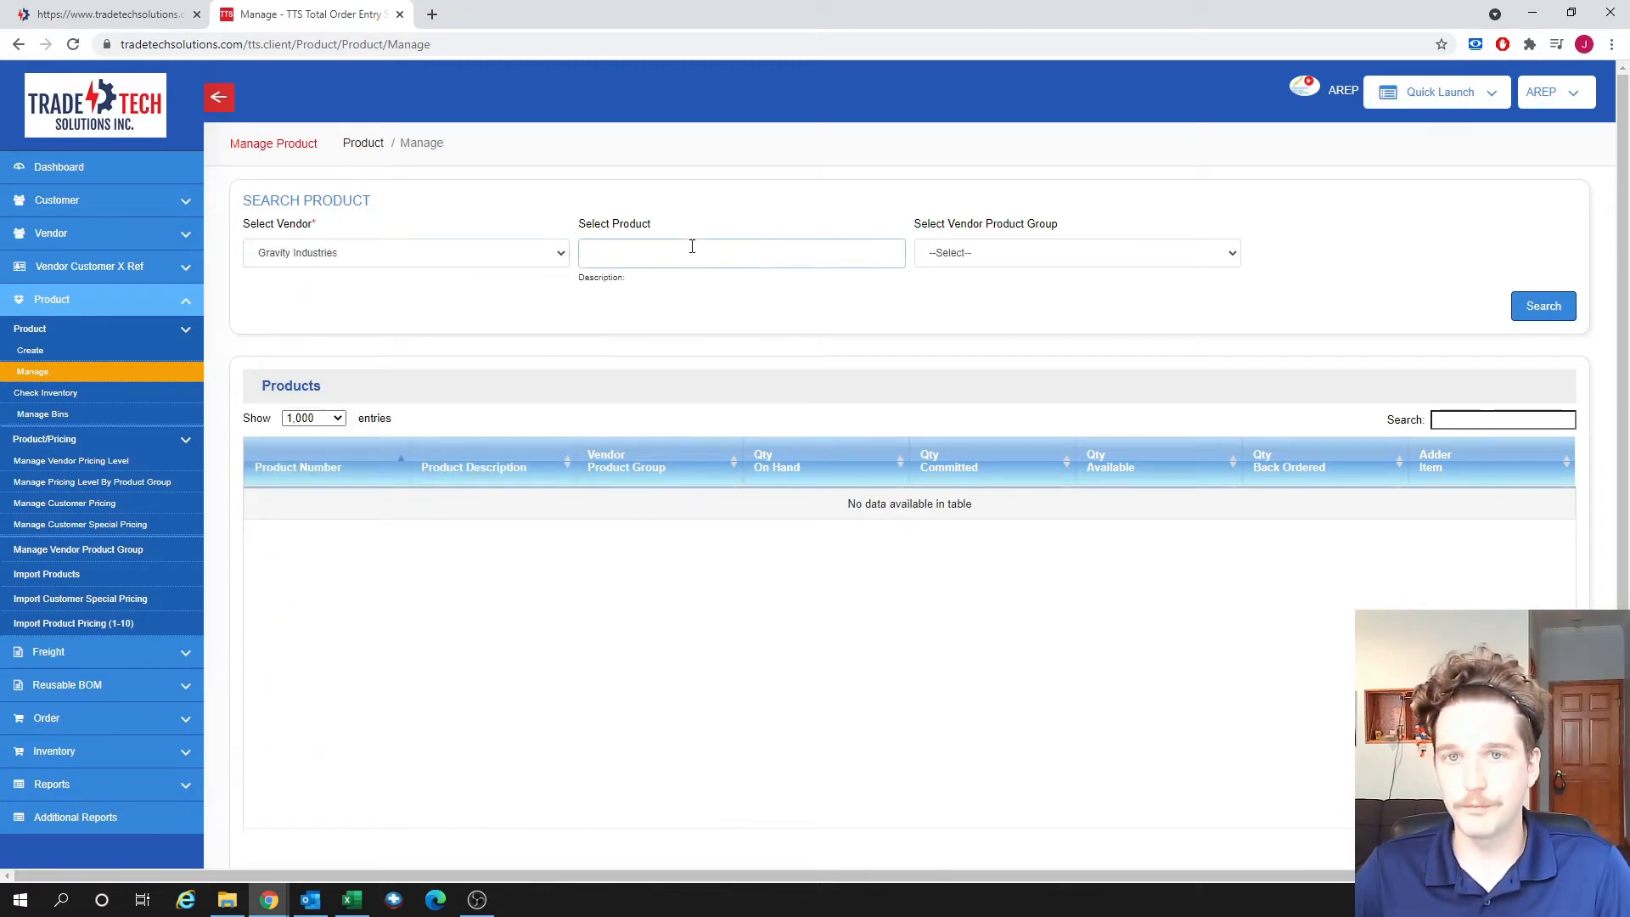
left_click(1544, 307)
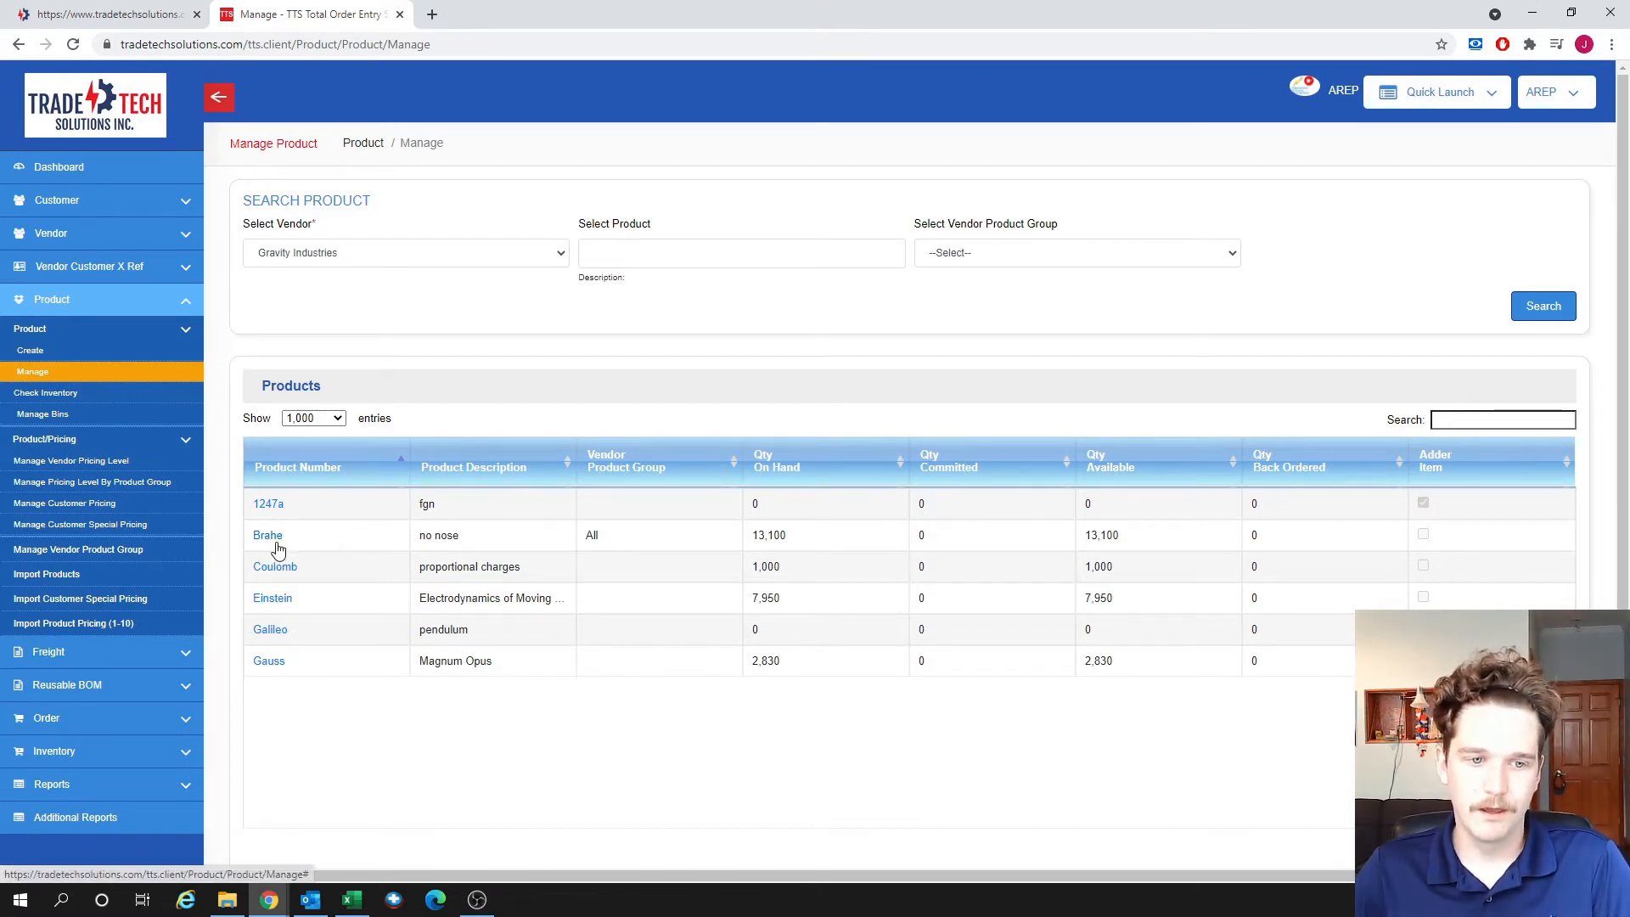
- Assign the Coulomb product to the Scientists vendor product group and save the product
left_click(275, 573)
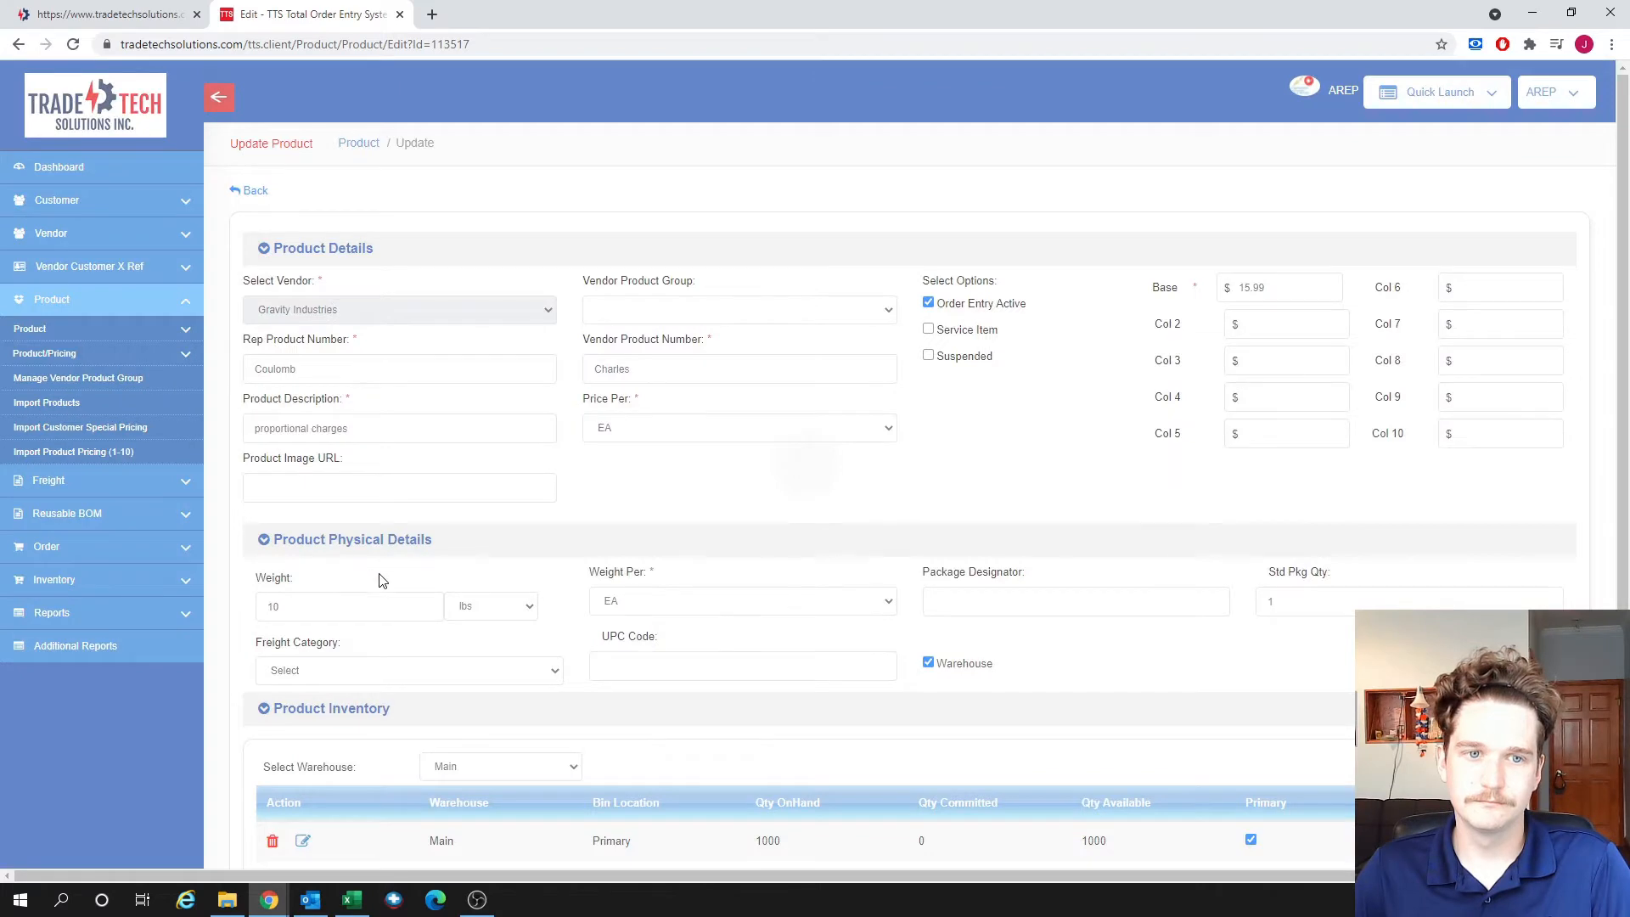
left_click(692, 313)
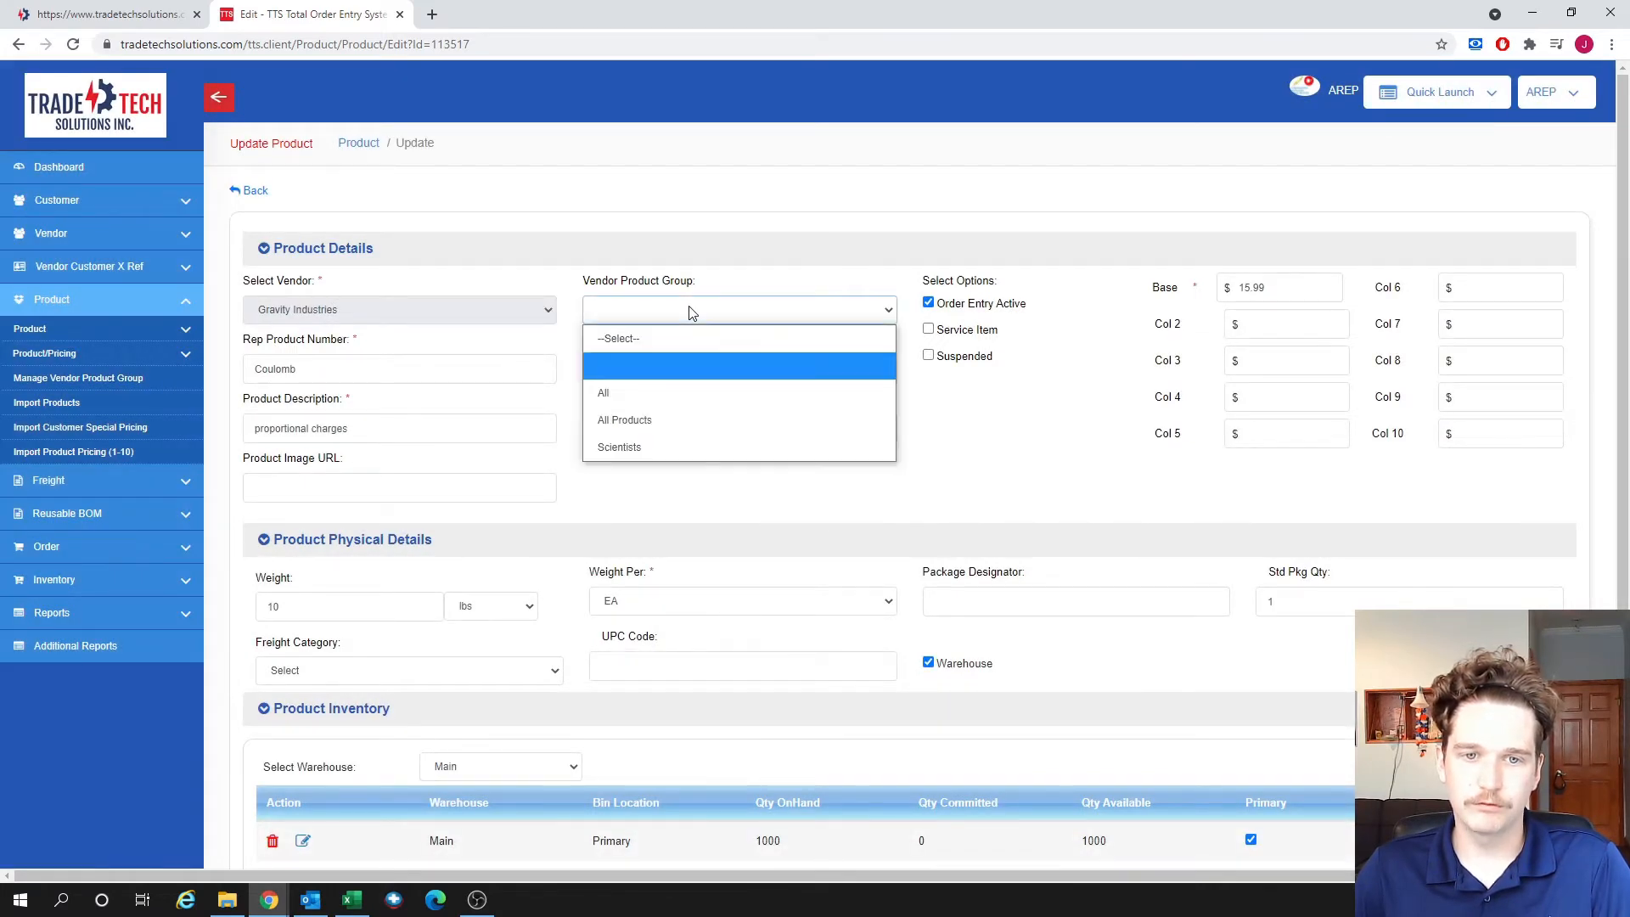
left_click(694, 445)
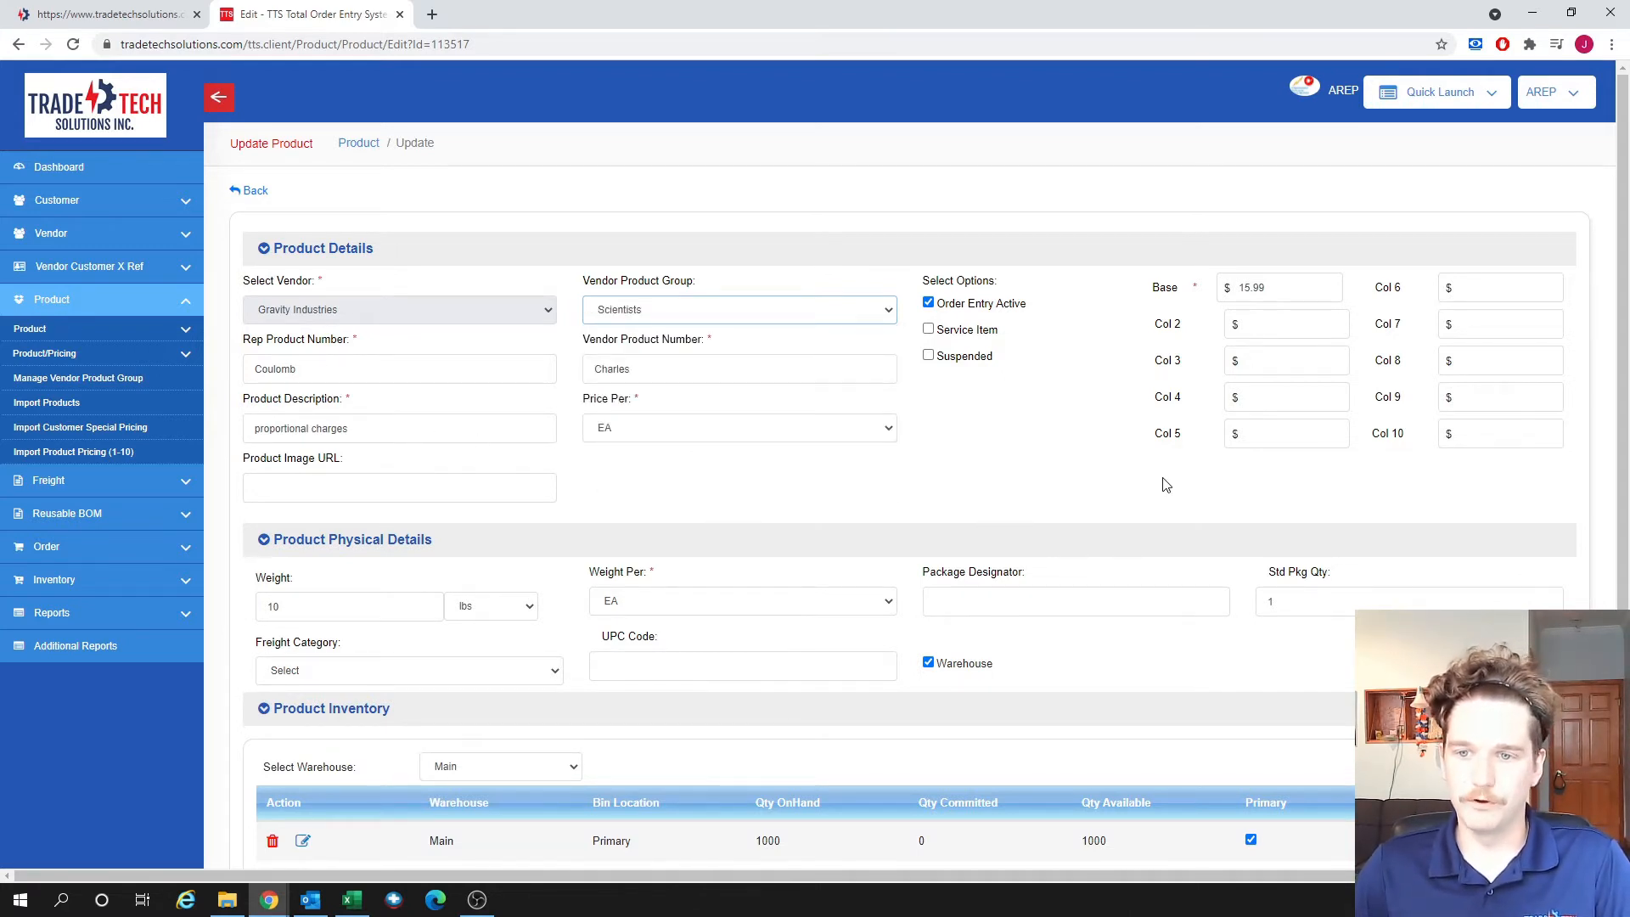
scroll(1291, 527, "down", 3)
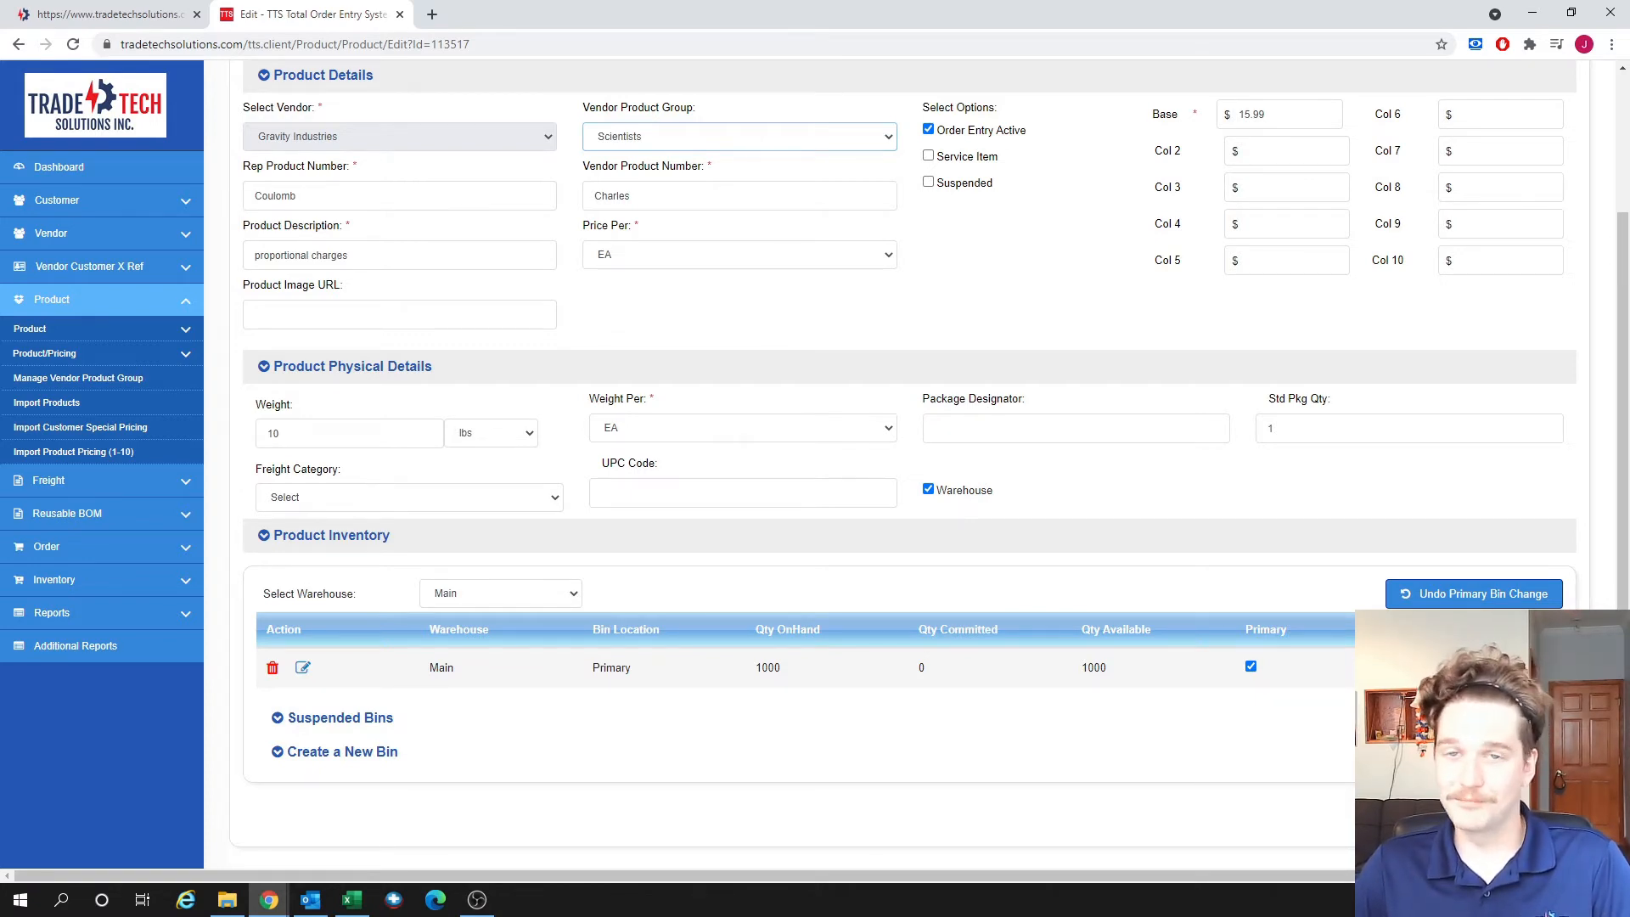
left_click(1520, 813)
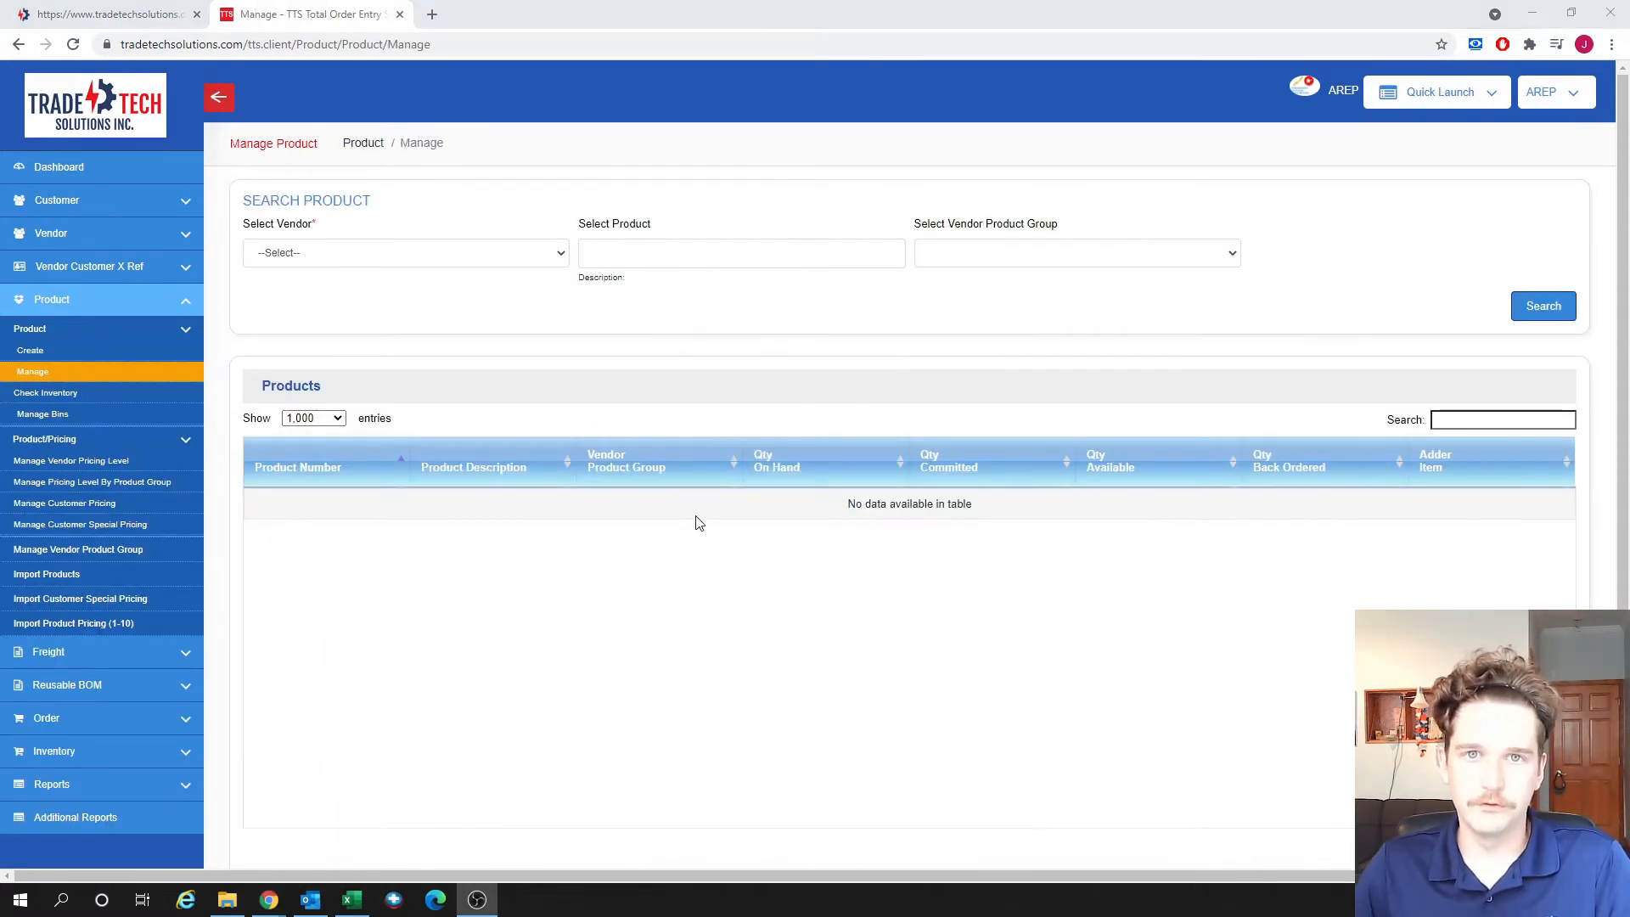
- Search the Gravity Industries products again to check their vendor product groups
left_click(516, 255)
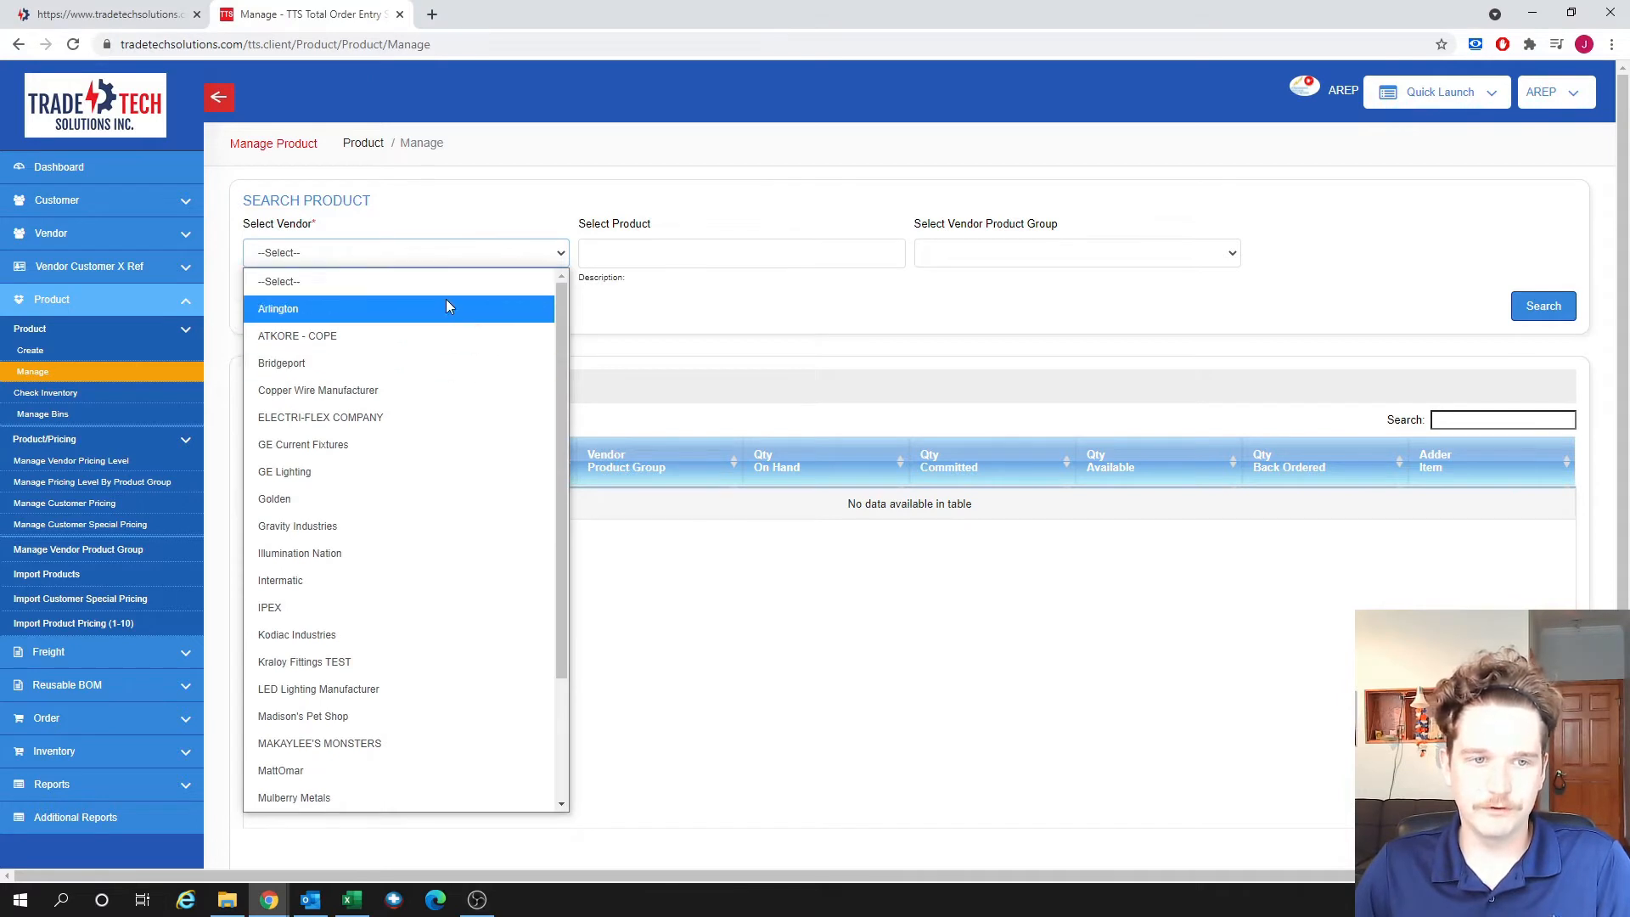
left_click(412, 522)
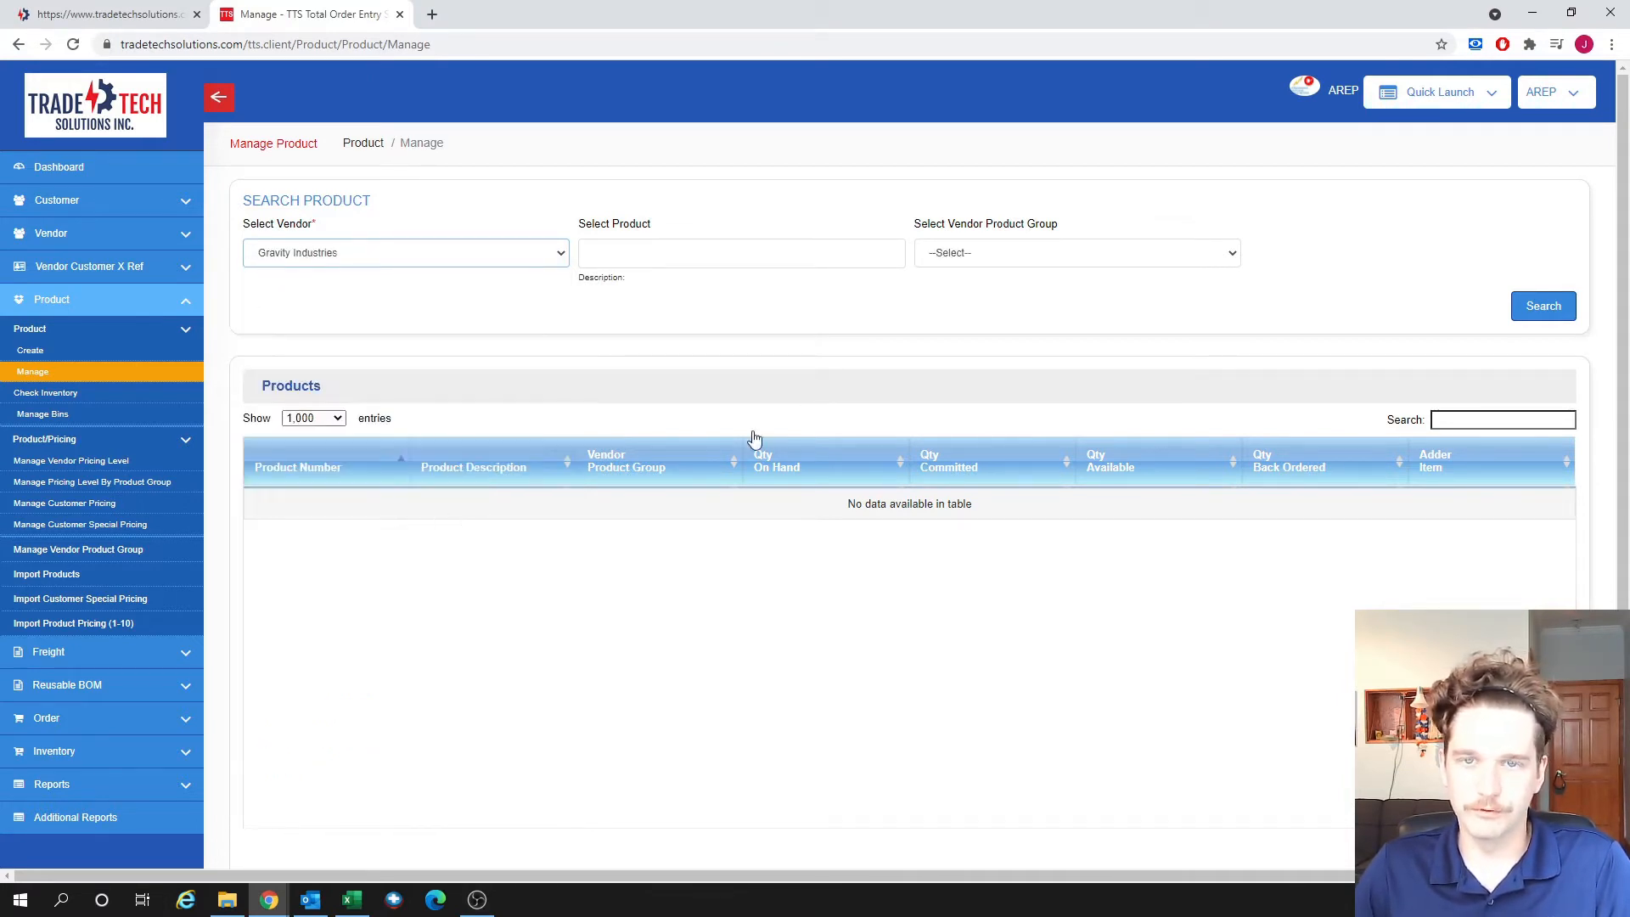
left_click(1530, 306)
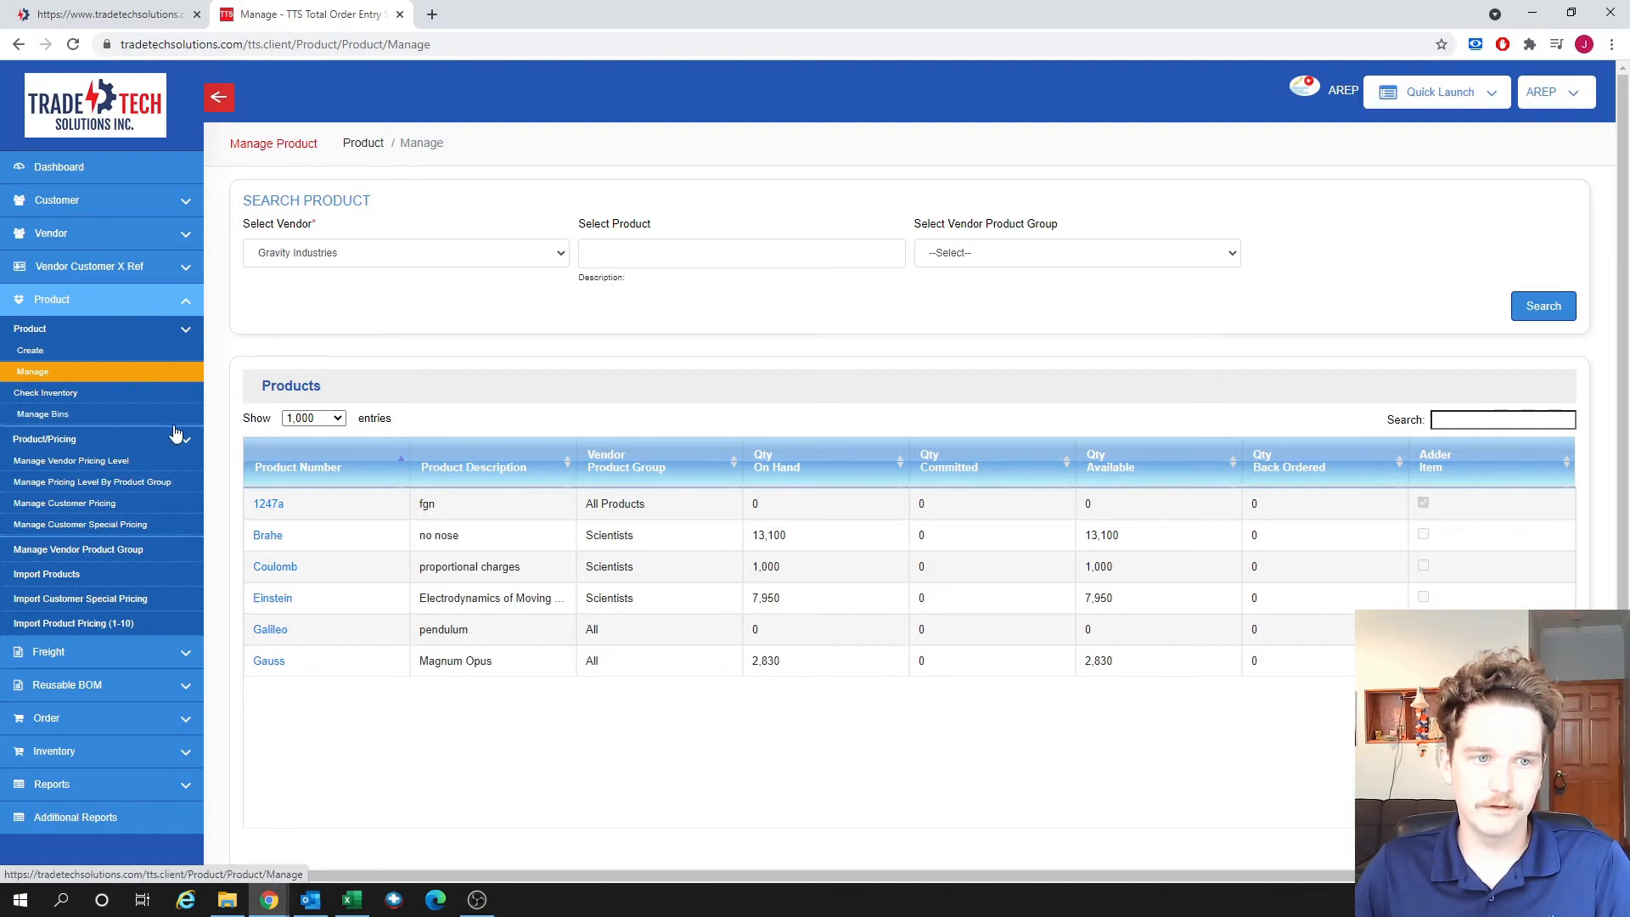
- Create and save a vendor pricing level named Best Pricing for Gravity Industries, leaving the remarks empty
left_click(106, 465)
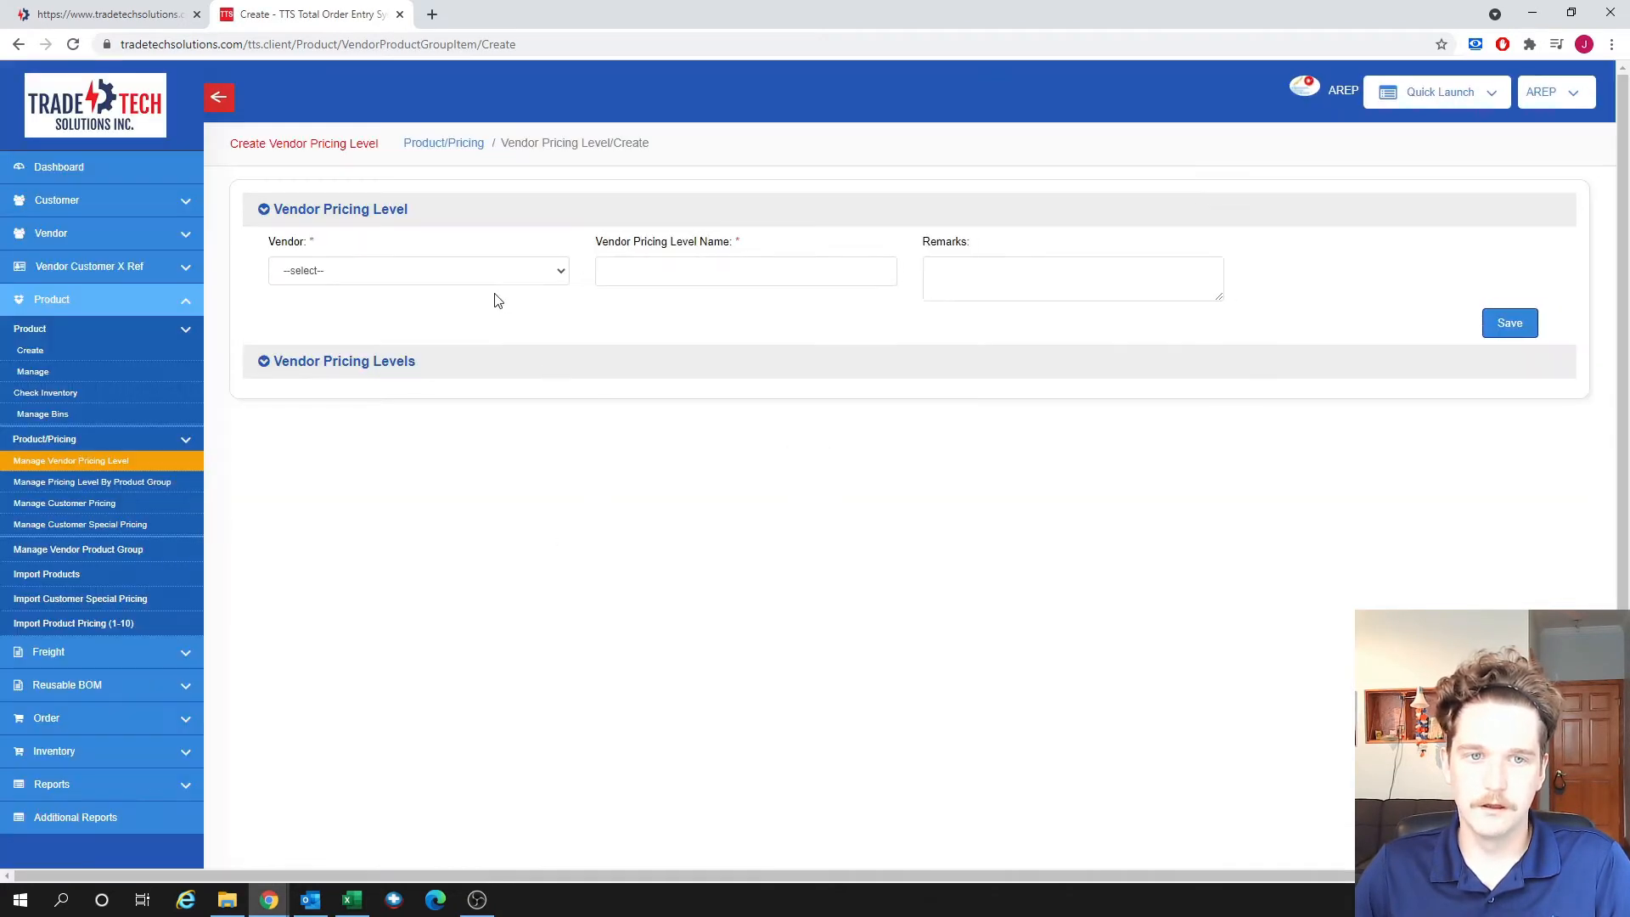
left_click(486, 278)
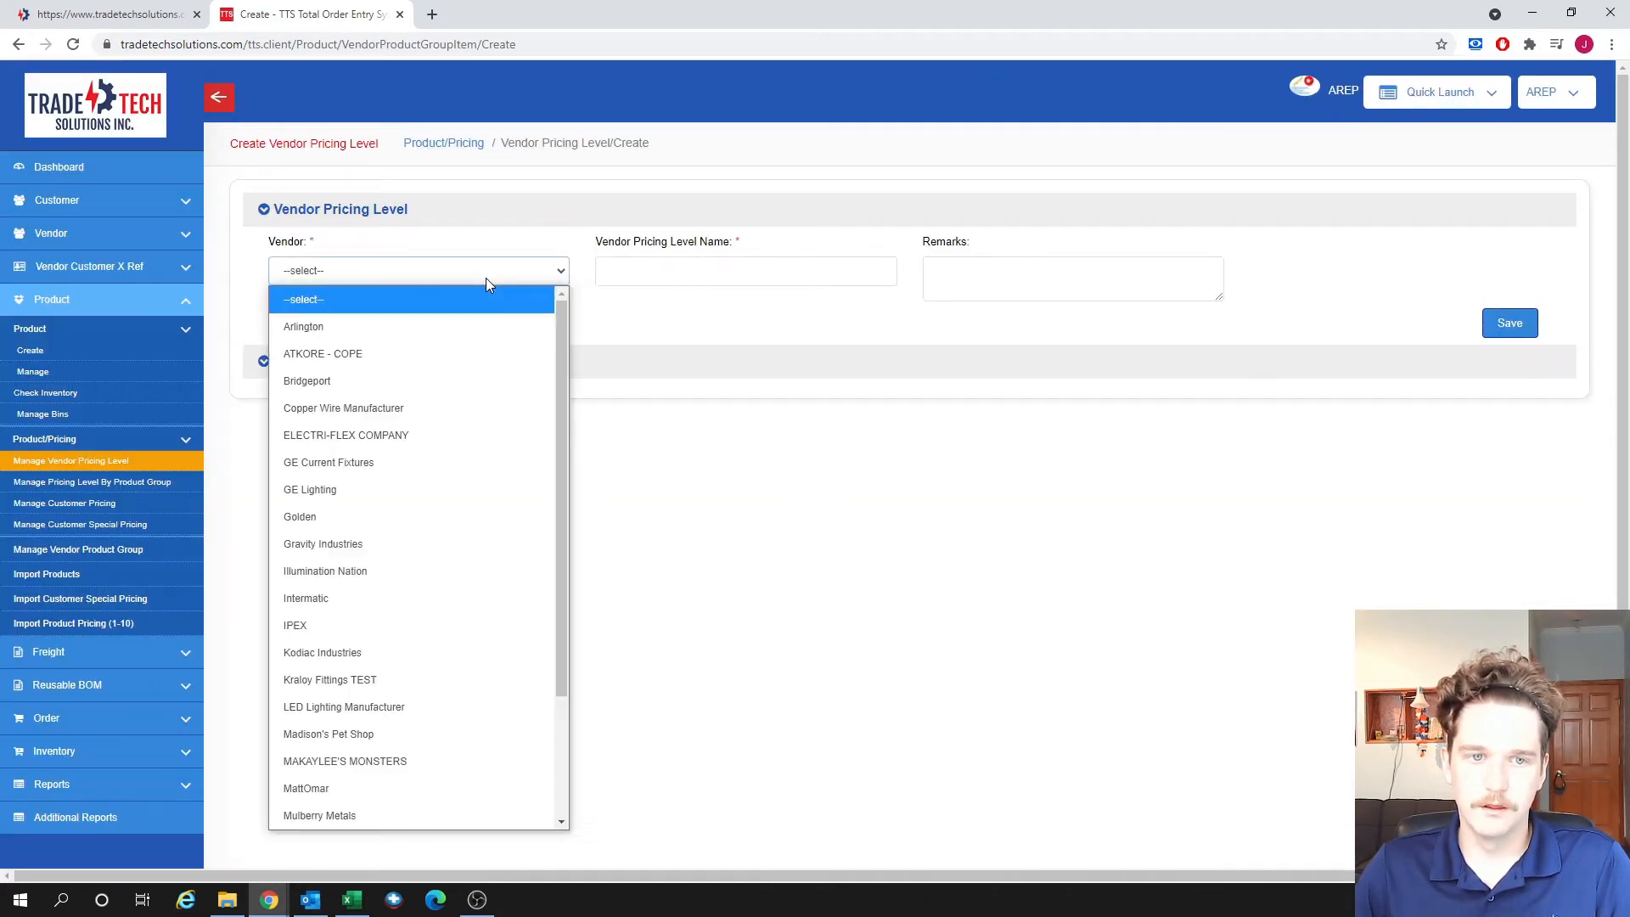
left_click(337, 547)
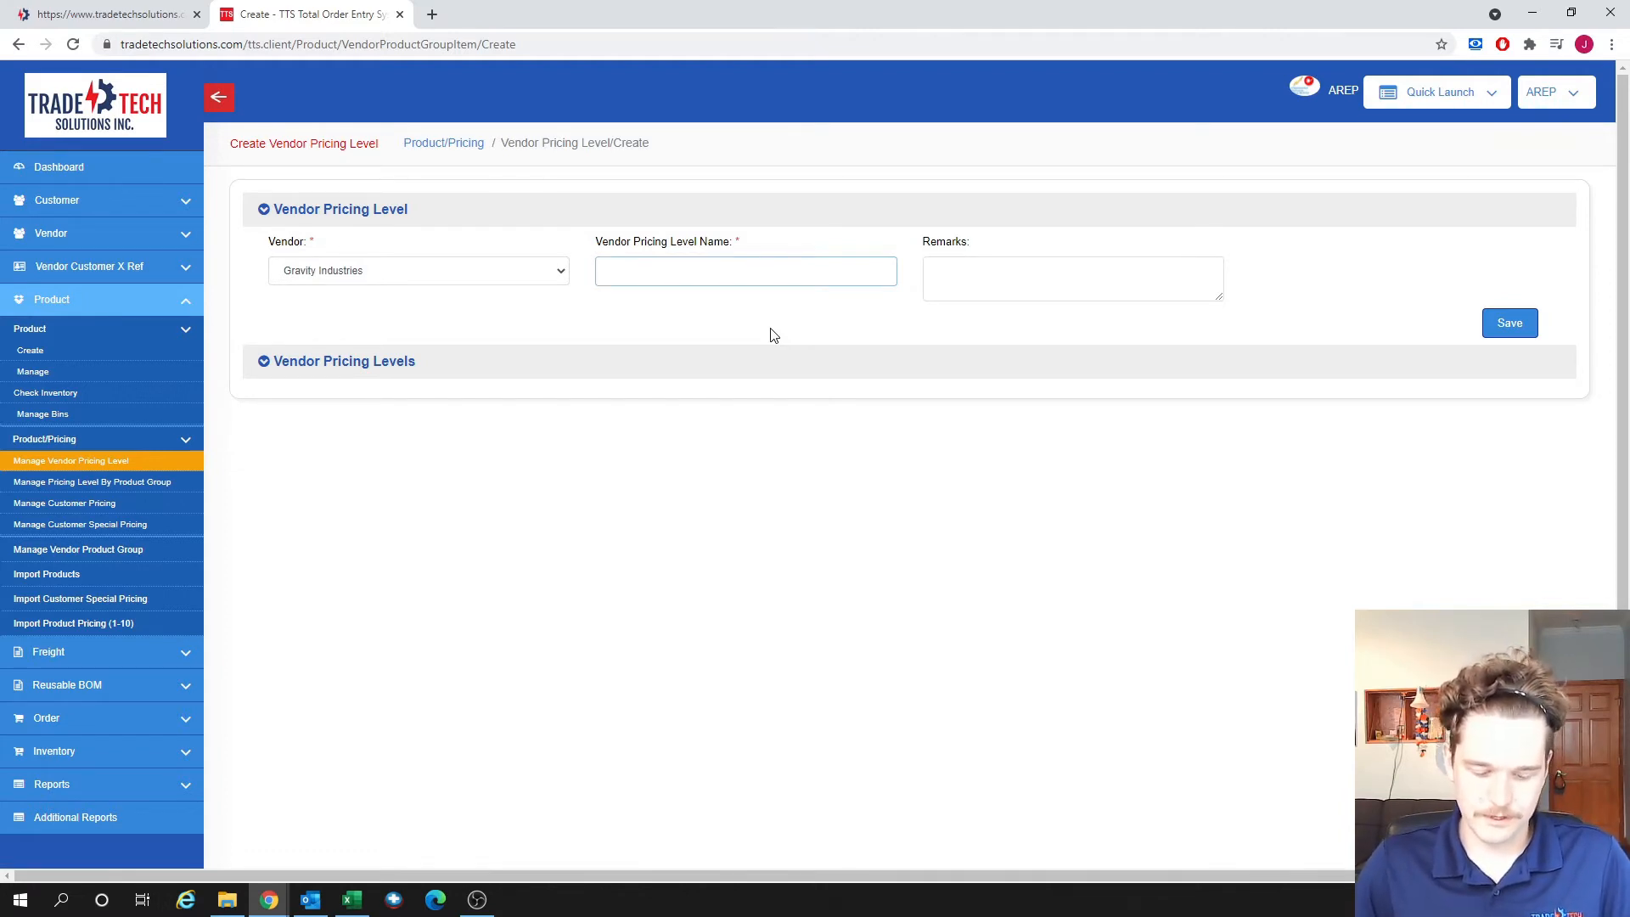
type("st Pricing")
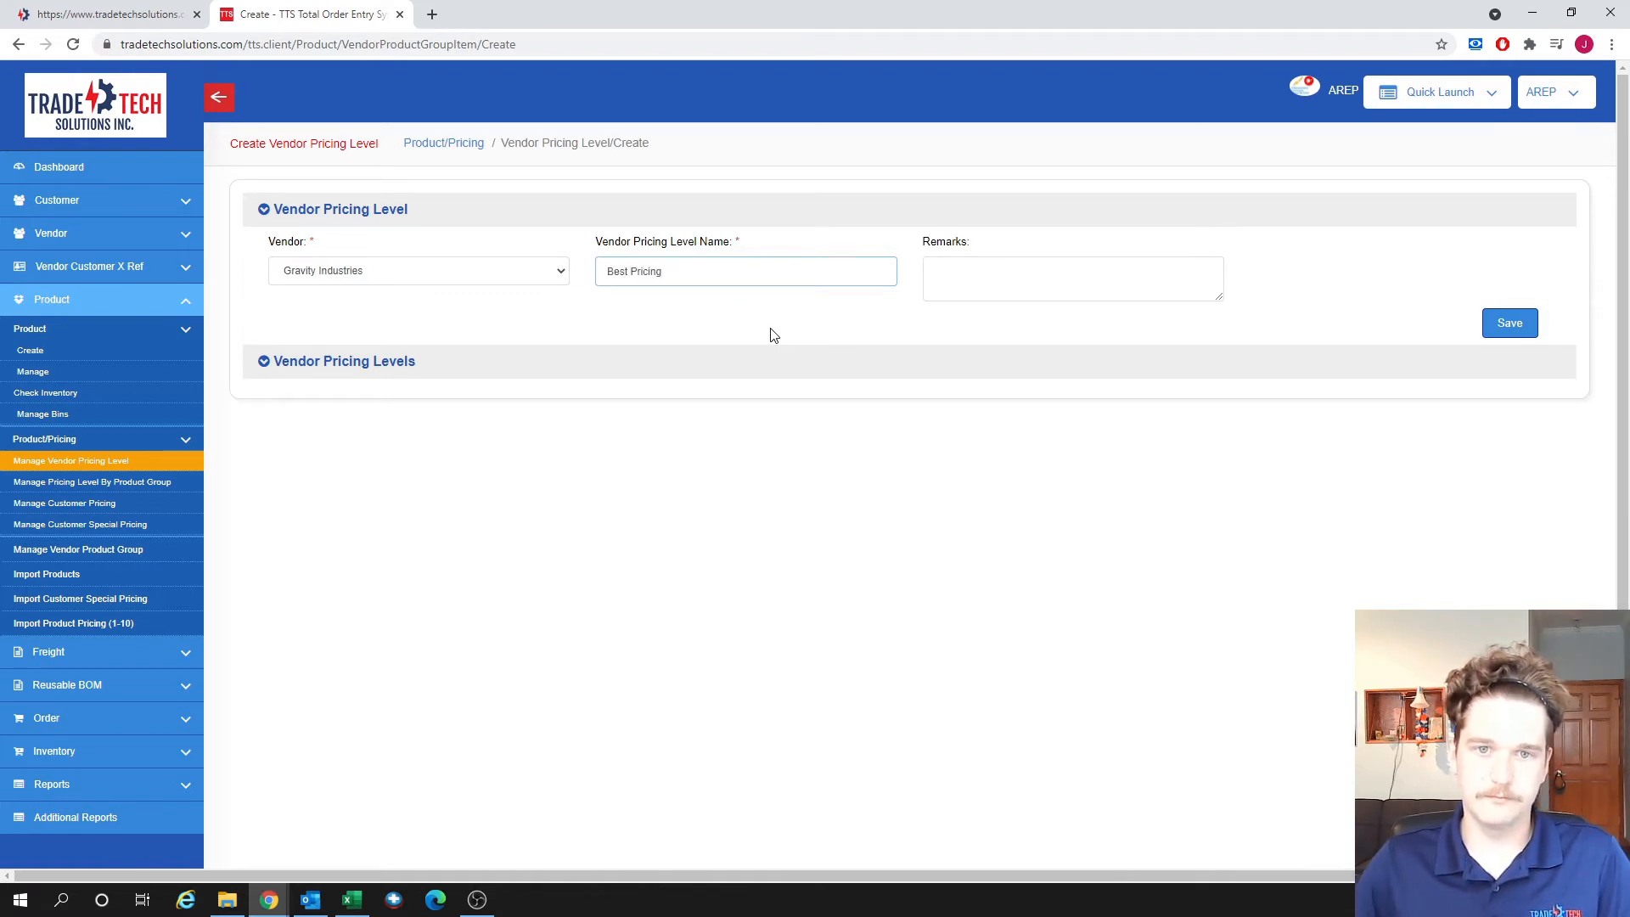
left_click(985, 275)
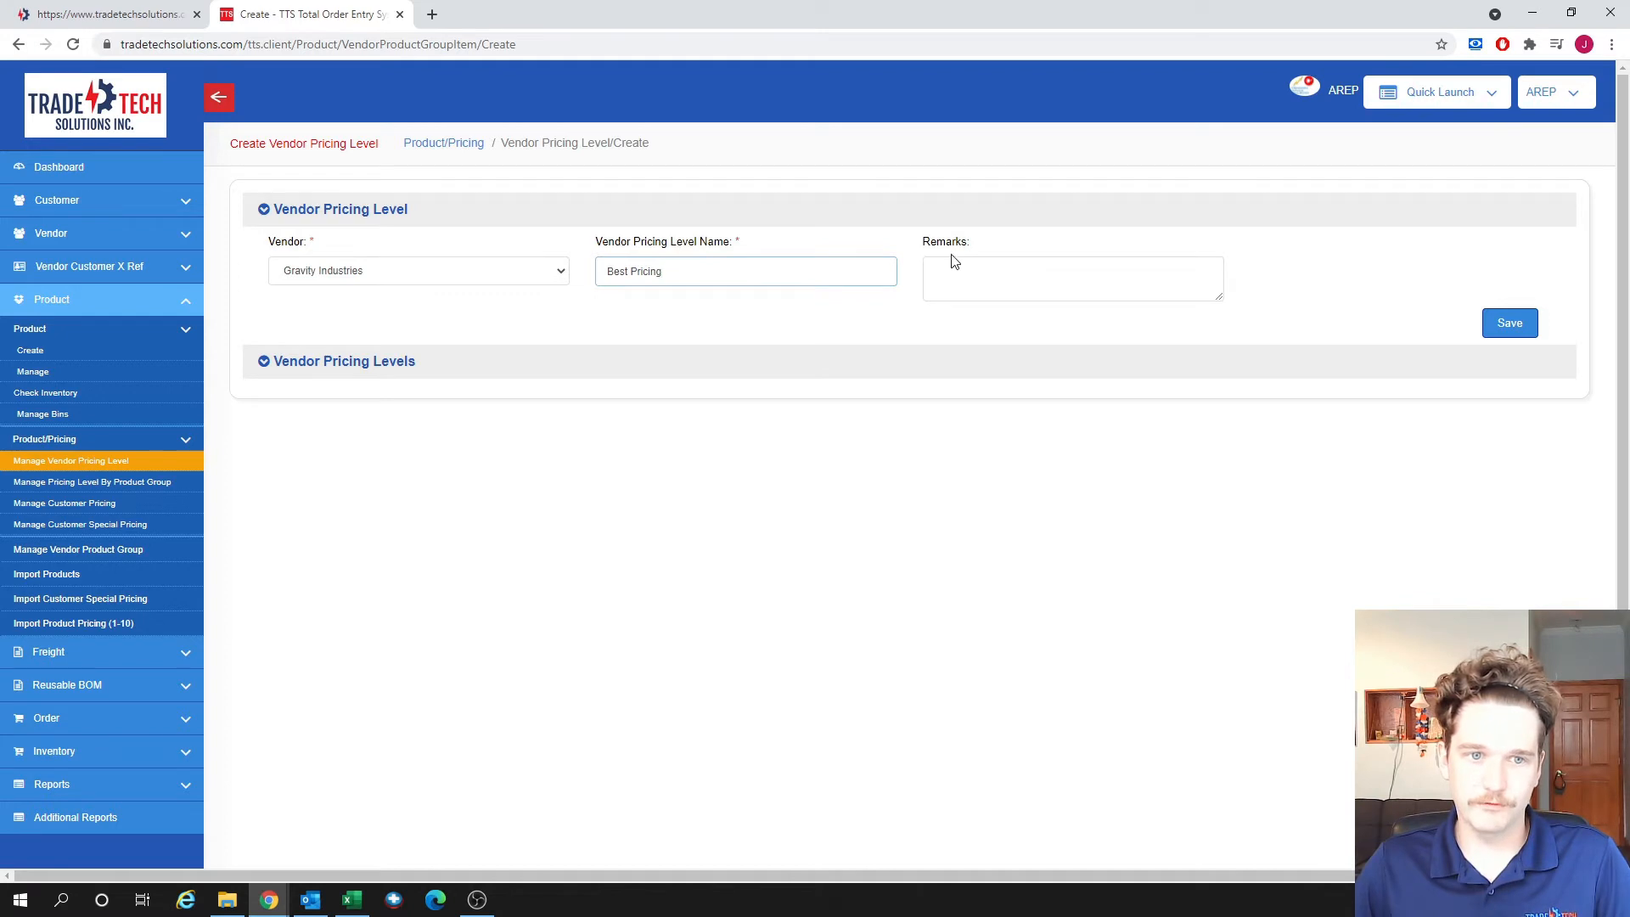
left_click(1510, 331)
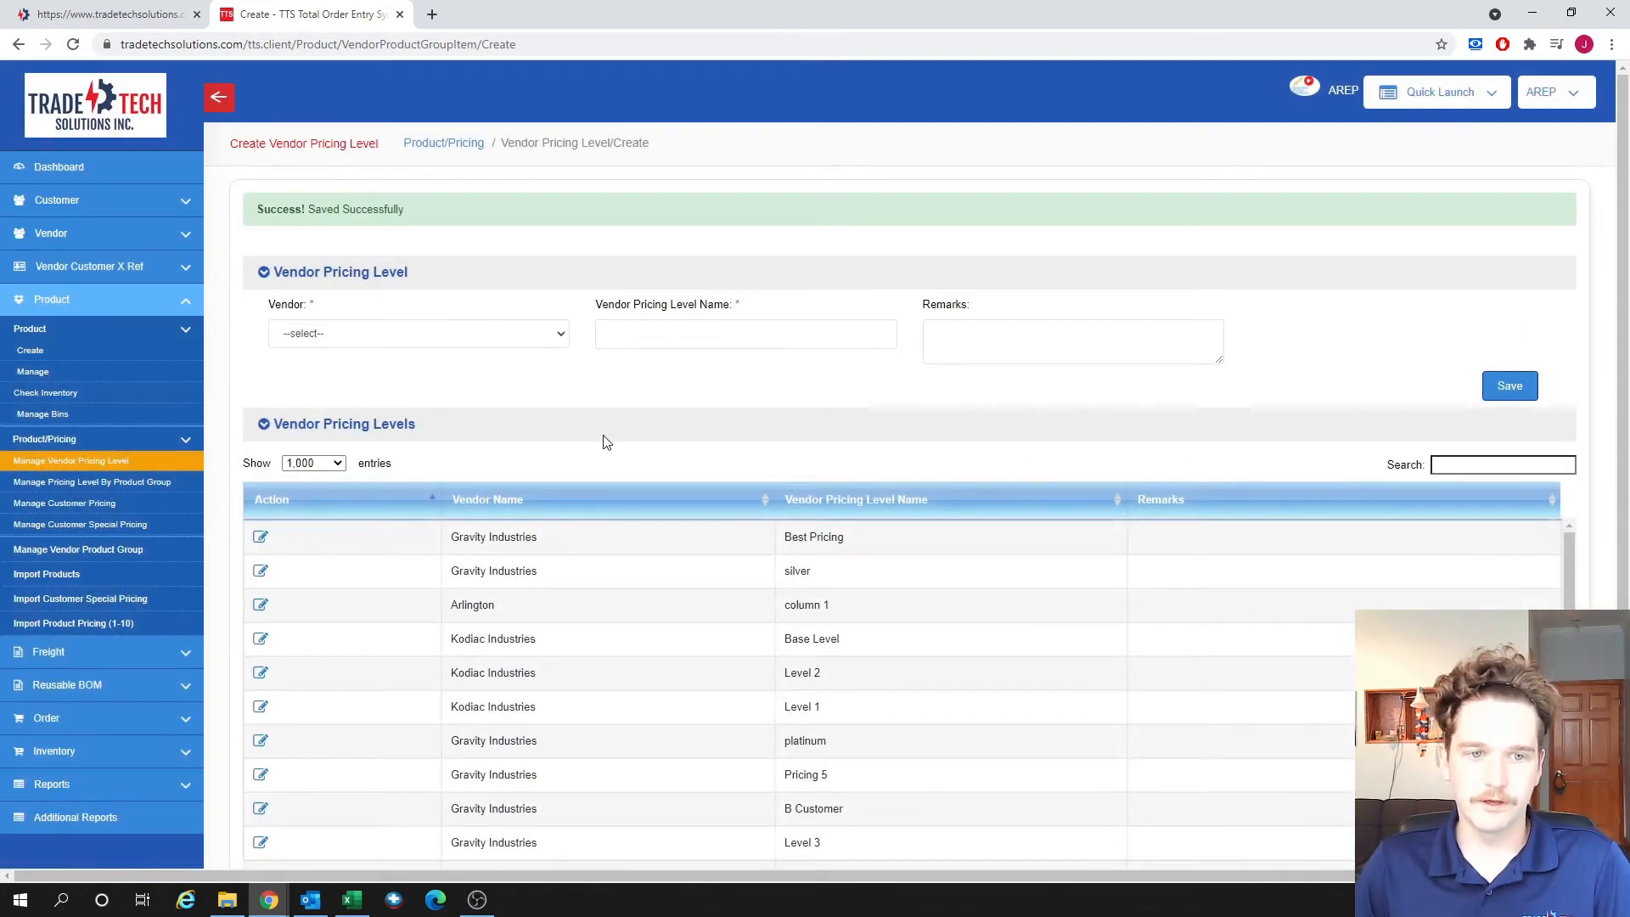
- Look through the list of existing vendor pricing levels
scroll(633, 448, "down", 1)
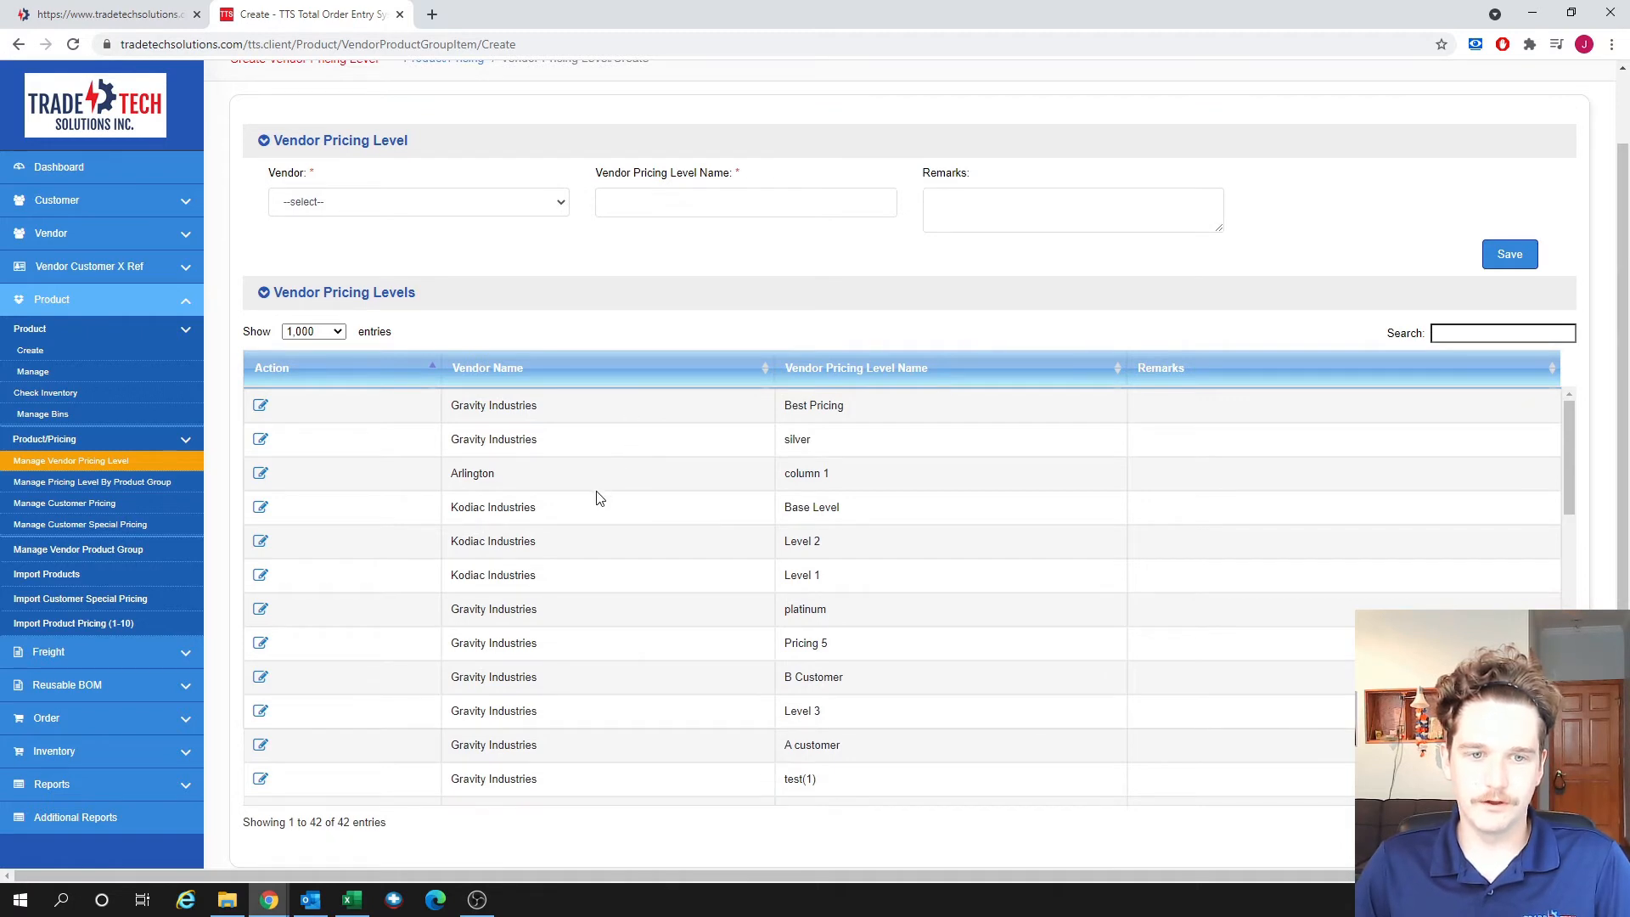
scroll(599, 501, "down", 4)
scroll(598, 528, "down", 8)
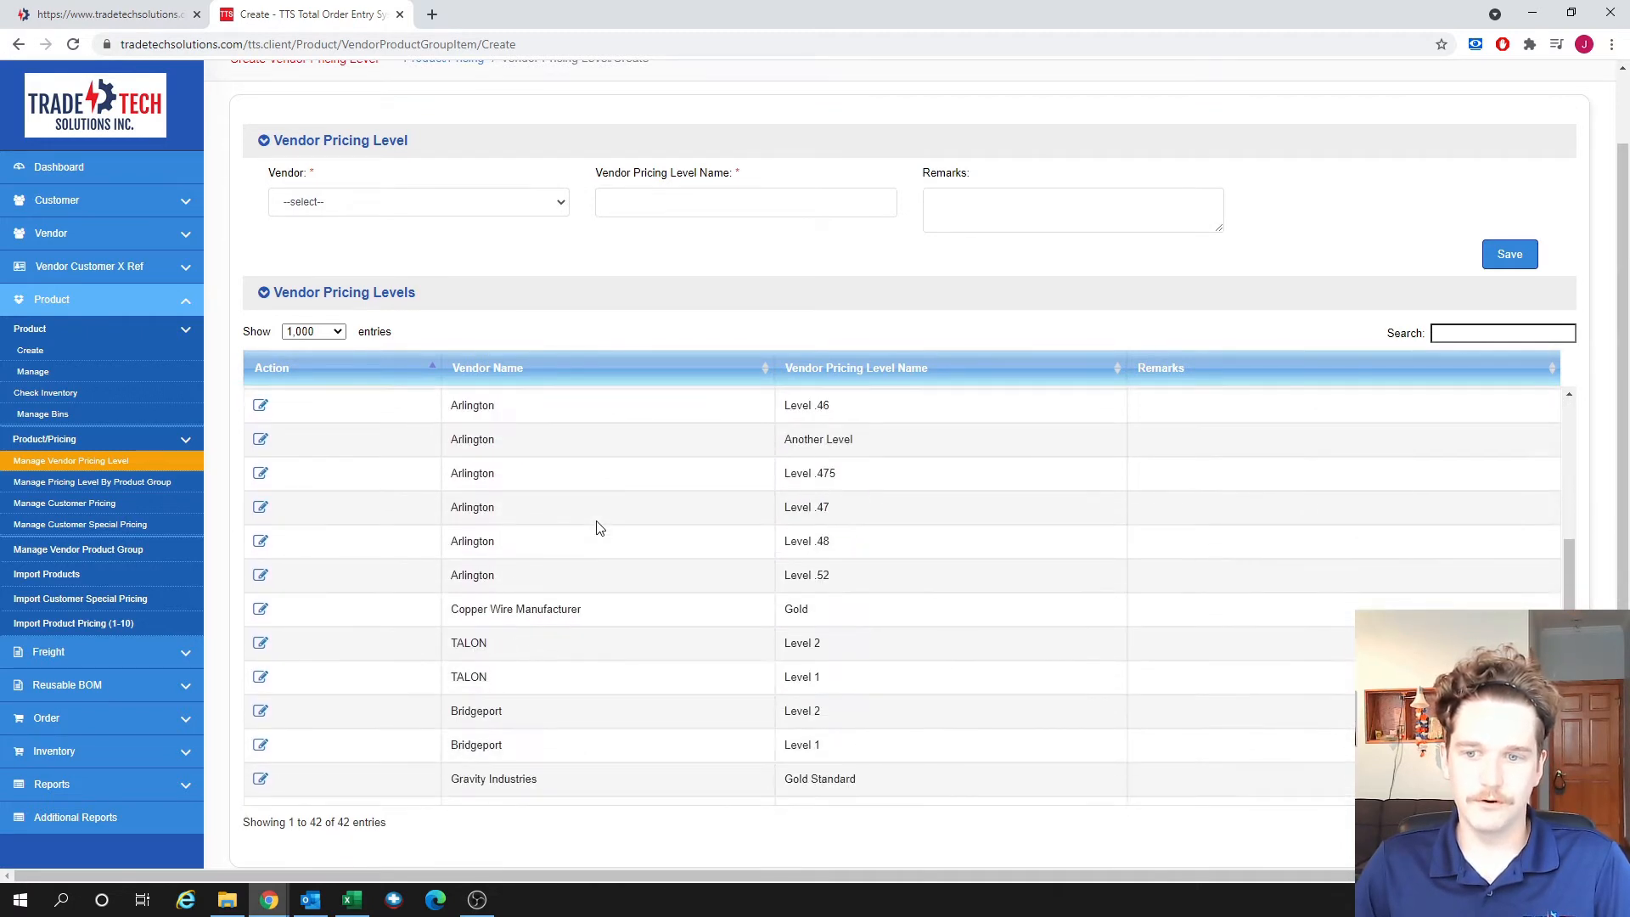
scroll(599, 528, "up", 10)
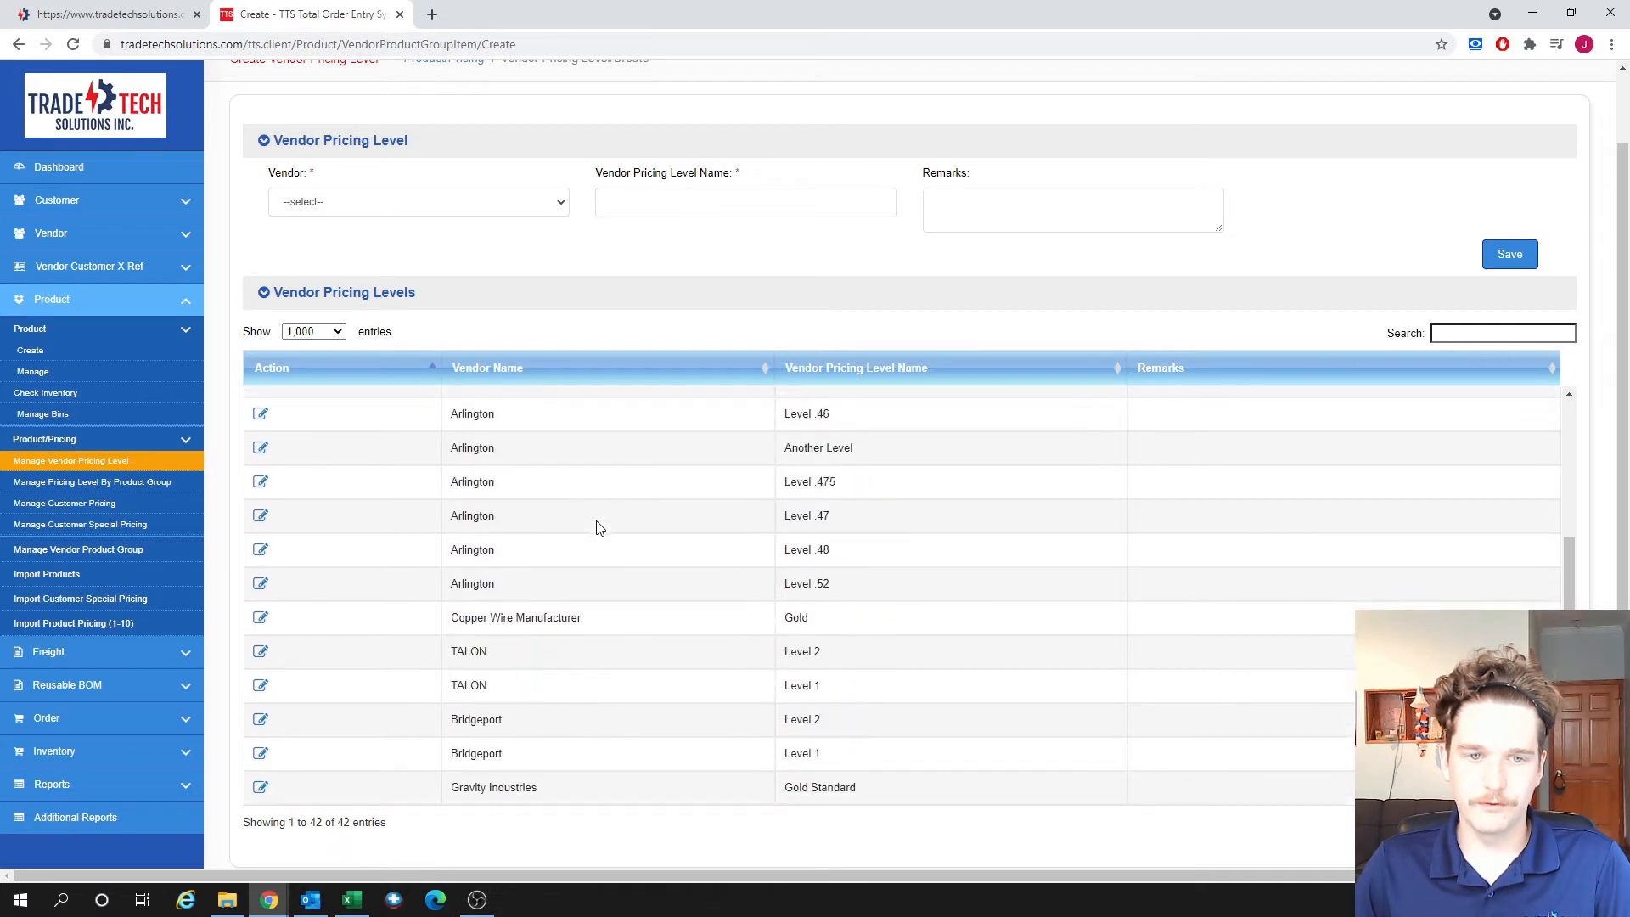
scroll(606, 328, "up", 1)
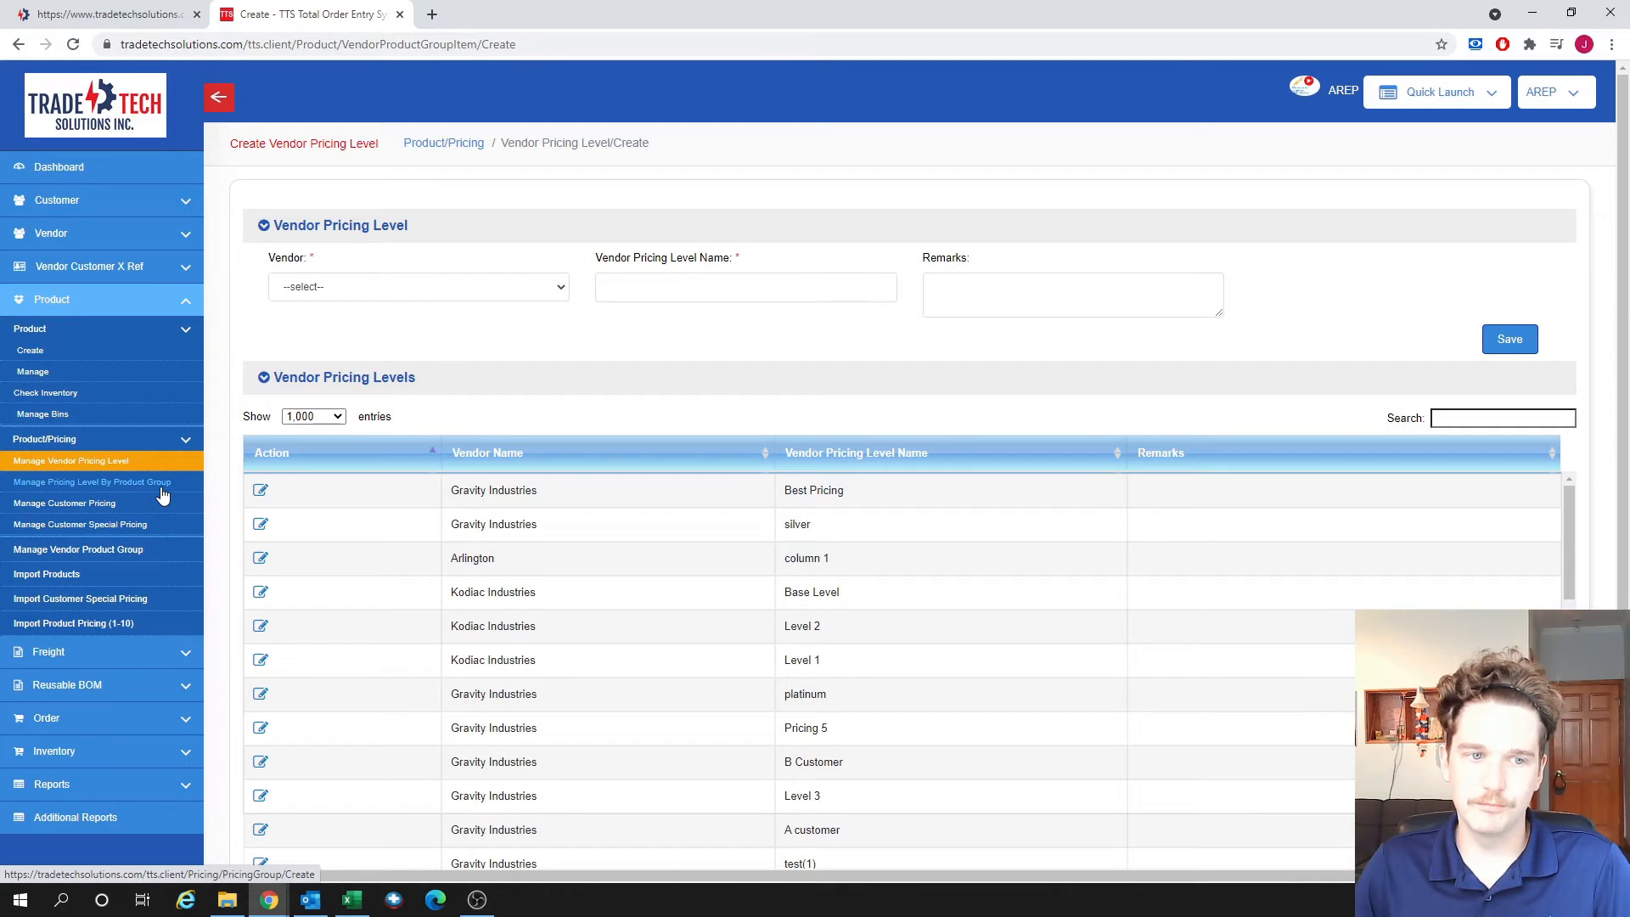
- Start a pricing level by product group for Gravity Industries, choosing the Scientists product group and the Best Pricing vendor pricing level
left_click(94, 485)
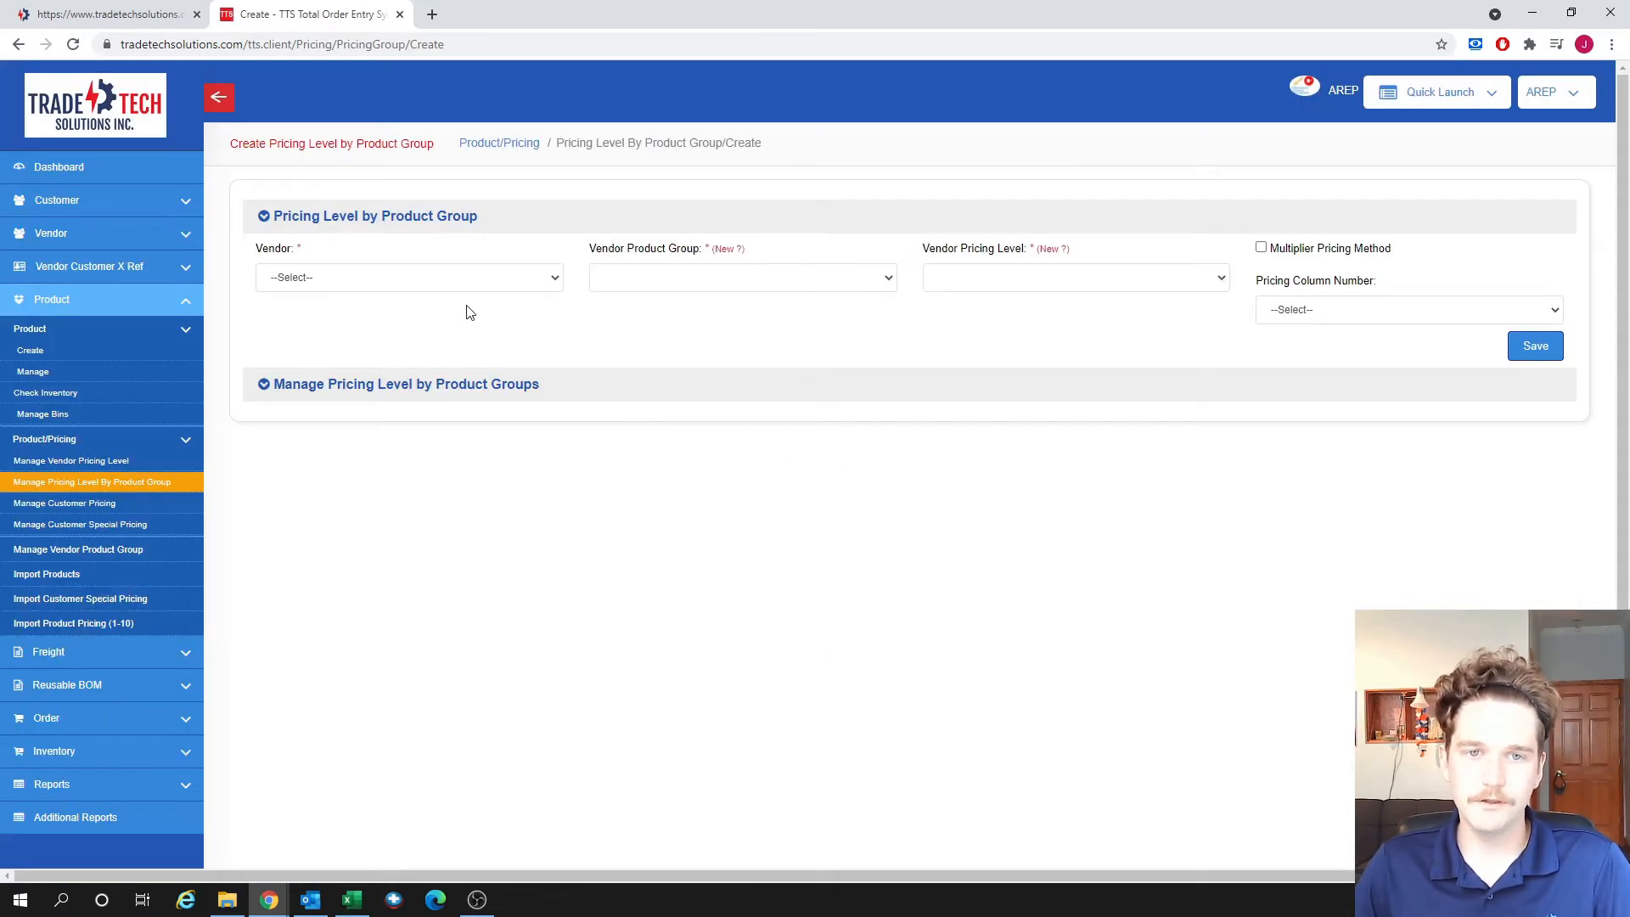
left_click(442, 281)
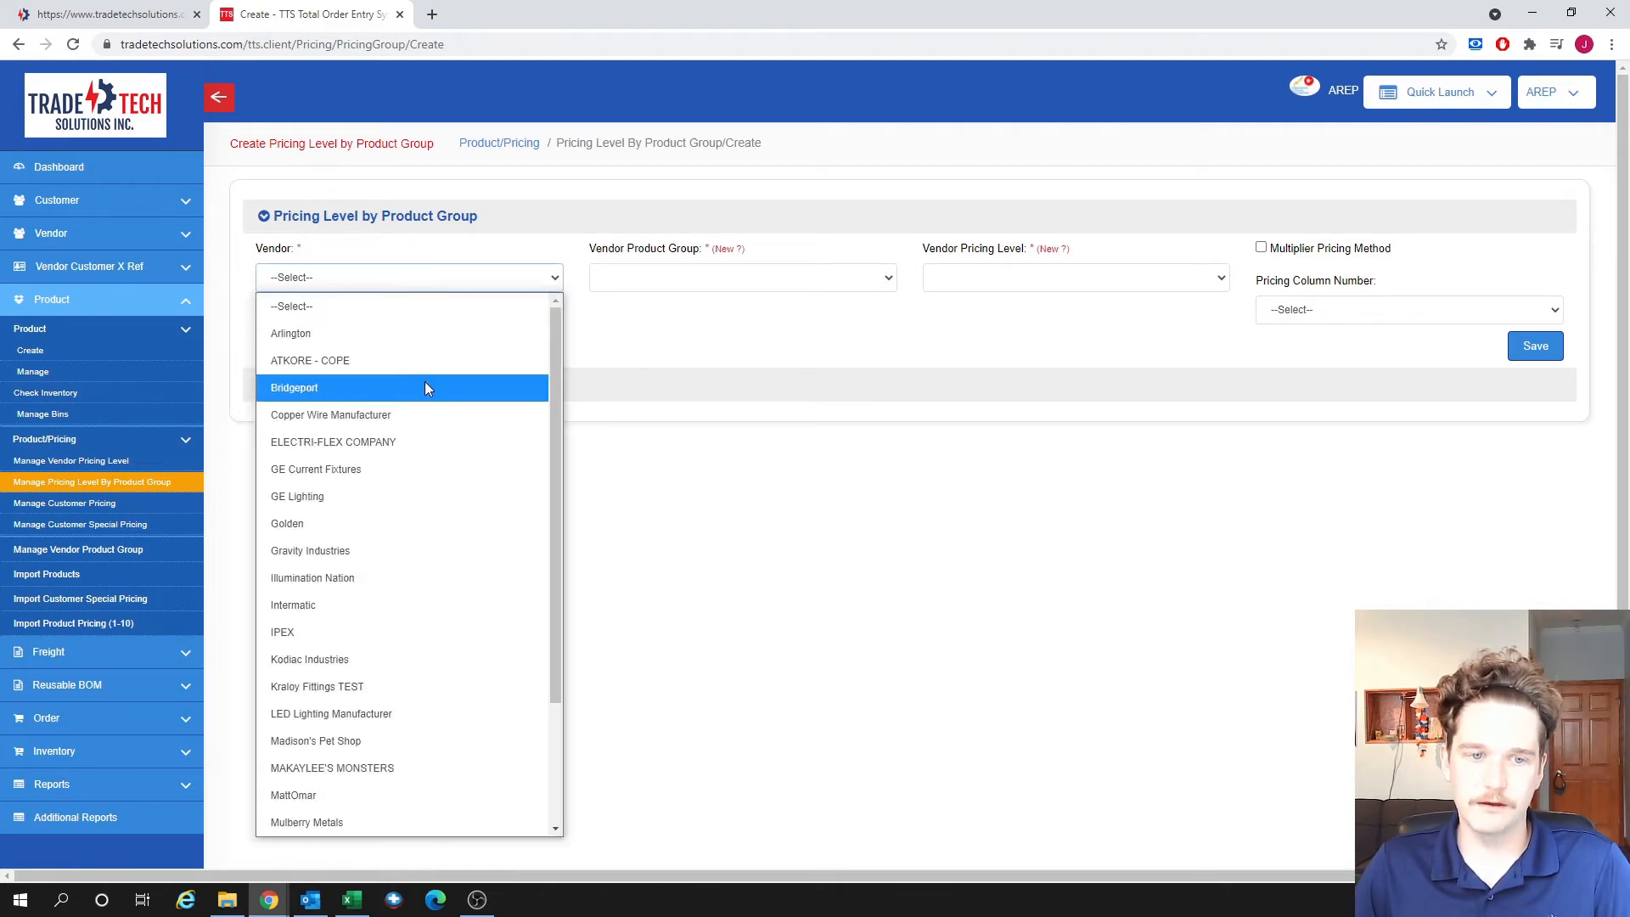
left_click(305, 567)
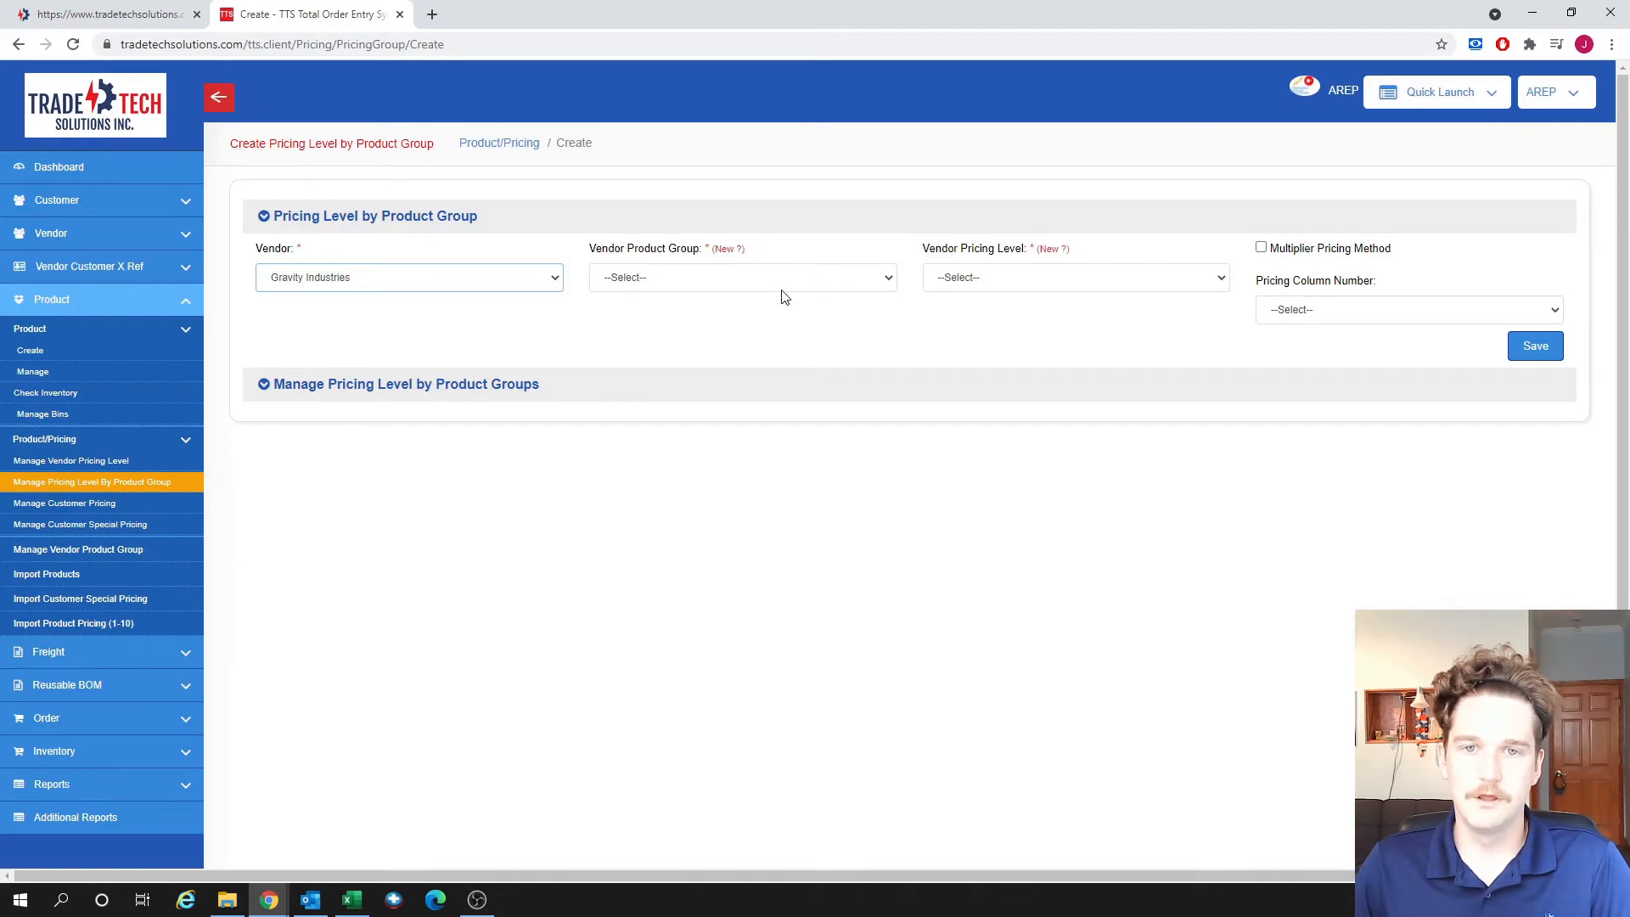
left_click(781, 286)
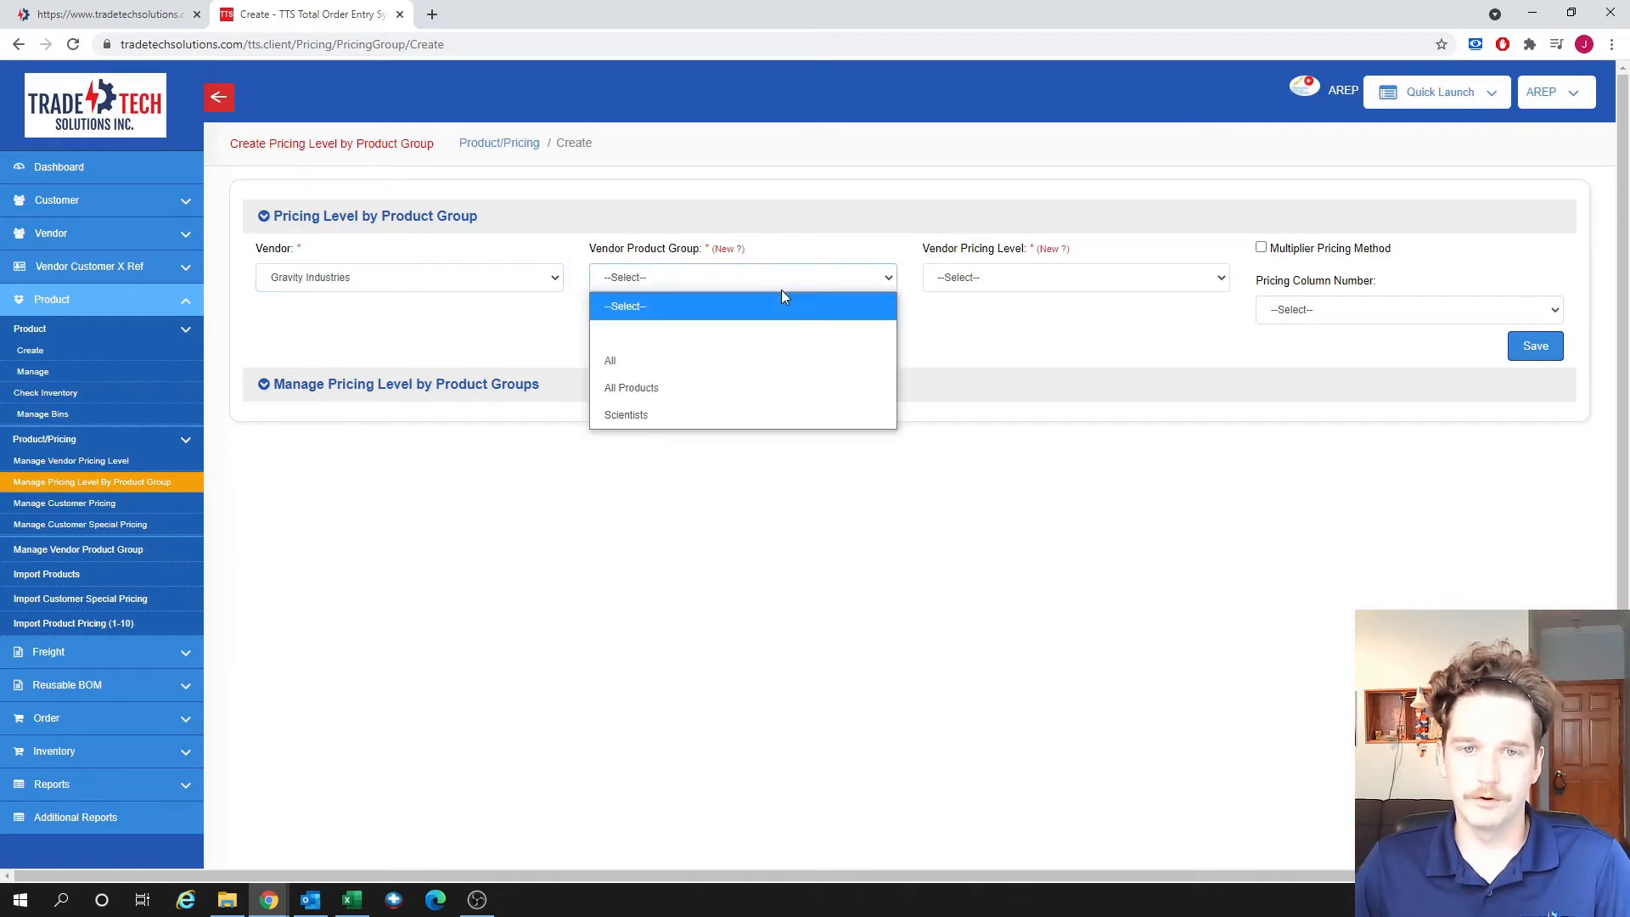
left_click(720, 414)
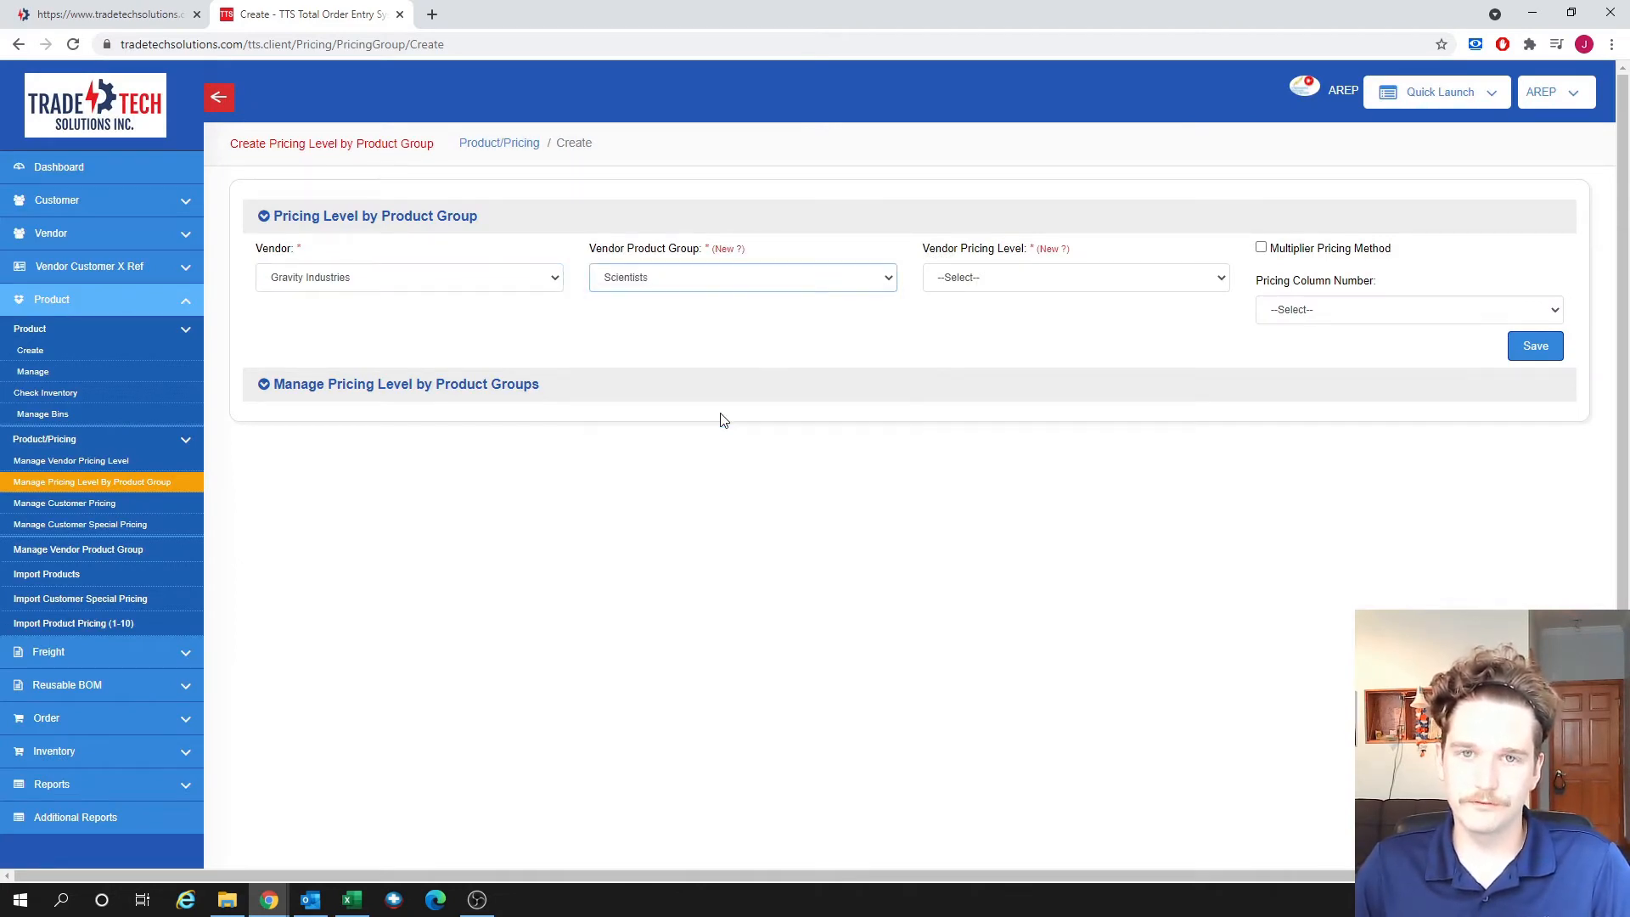
left_click(990, 280)
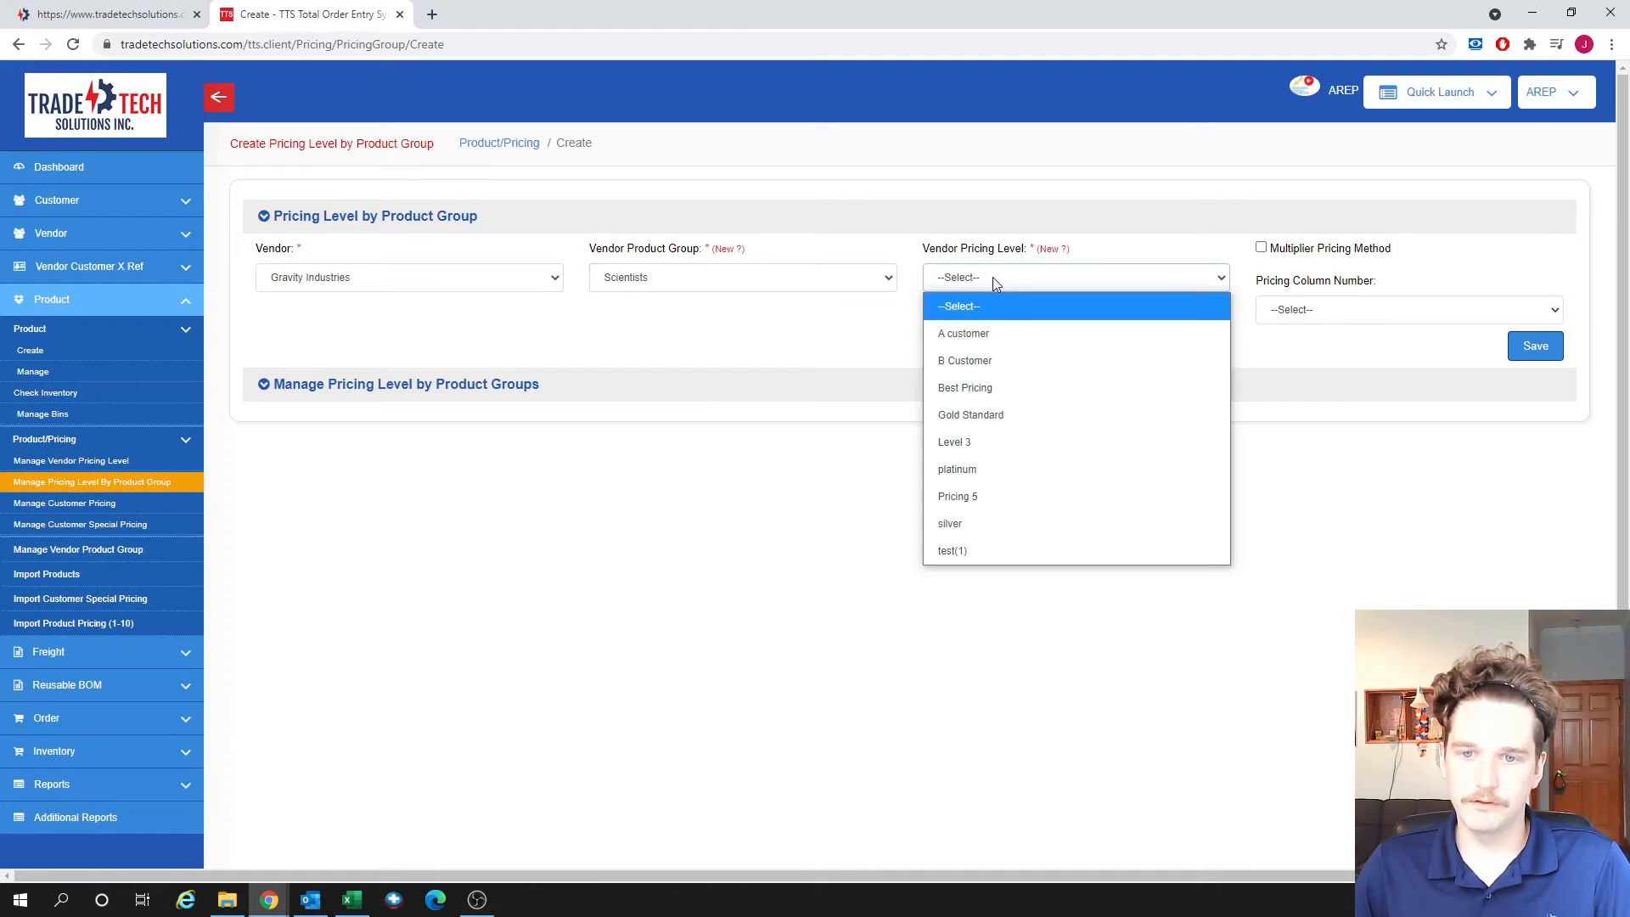
left_click(975, 389)
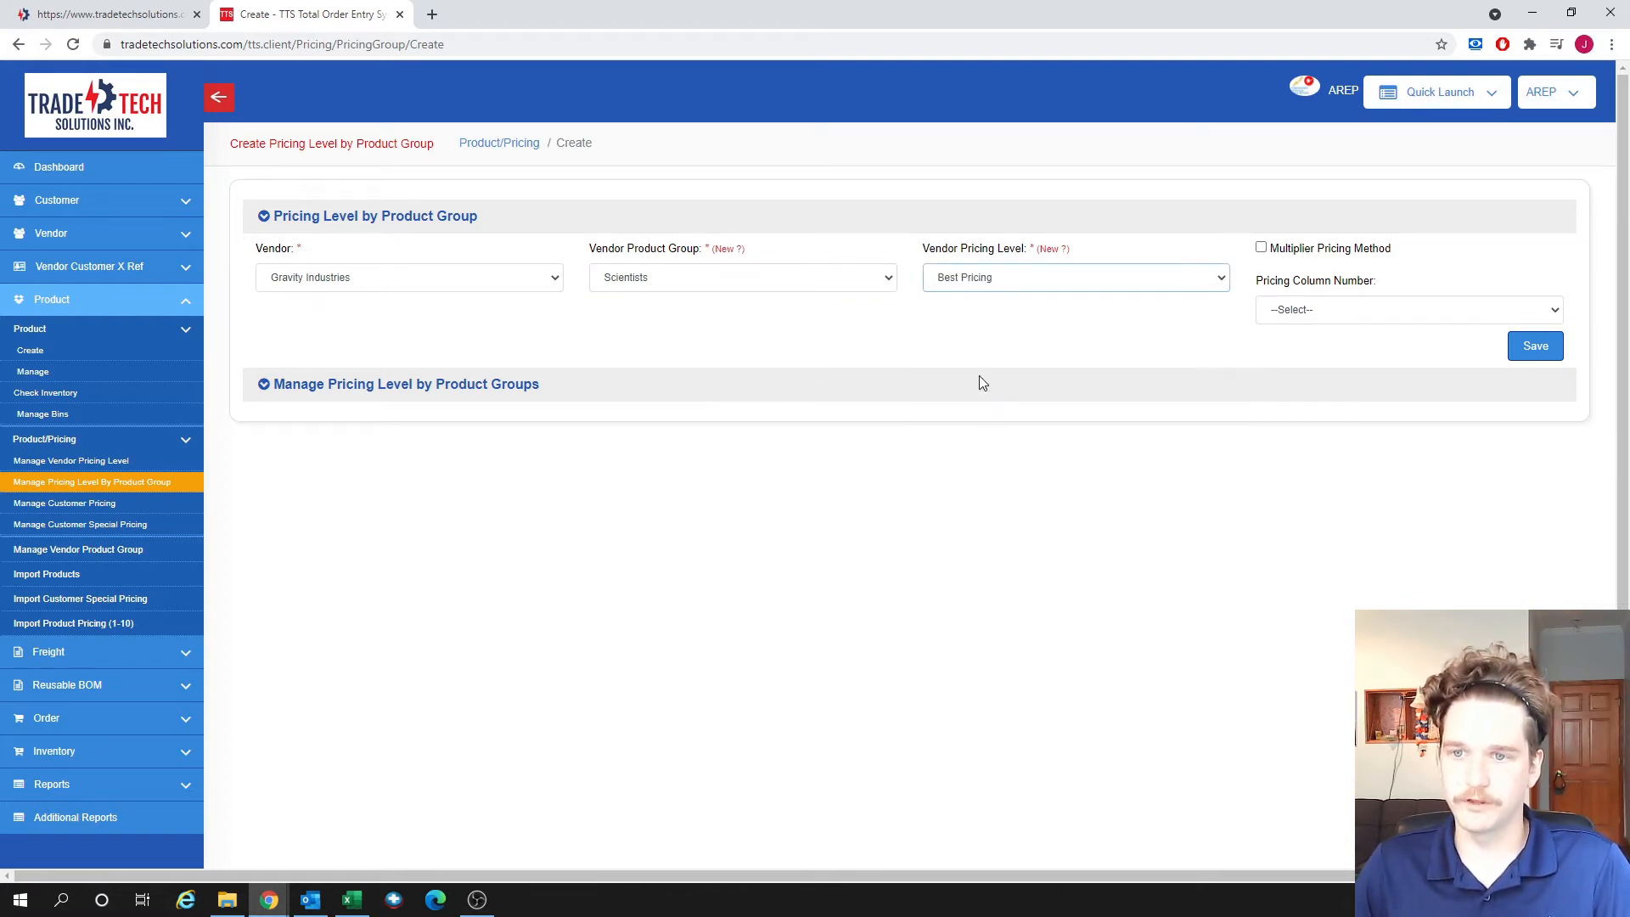
left_click(1327, 314)
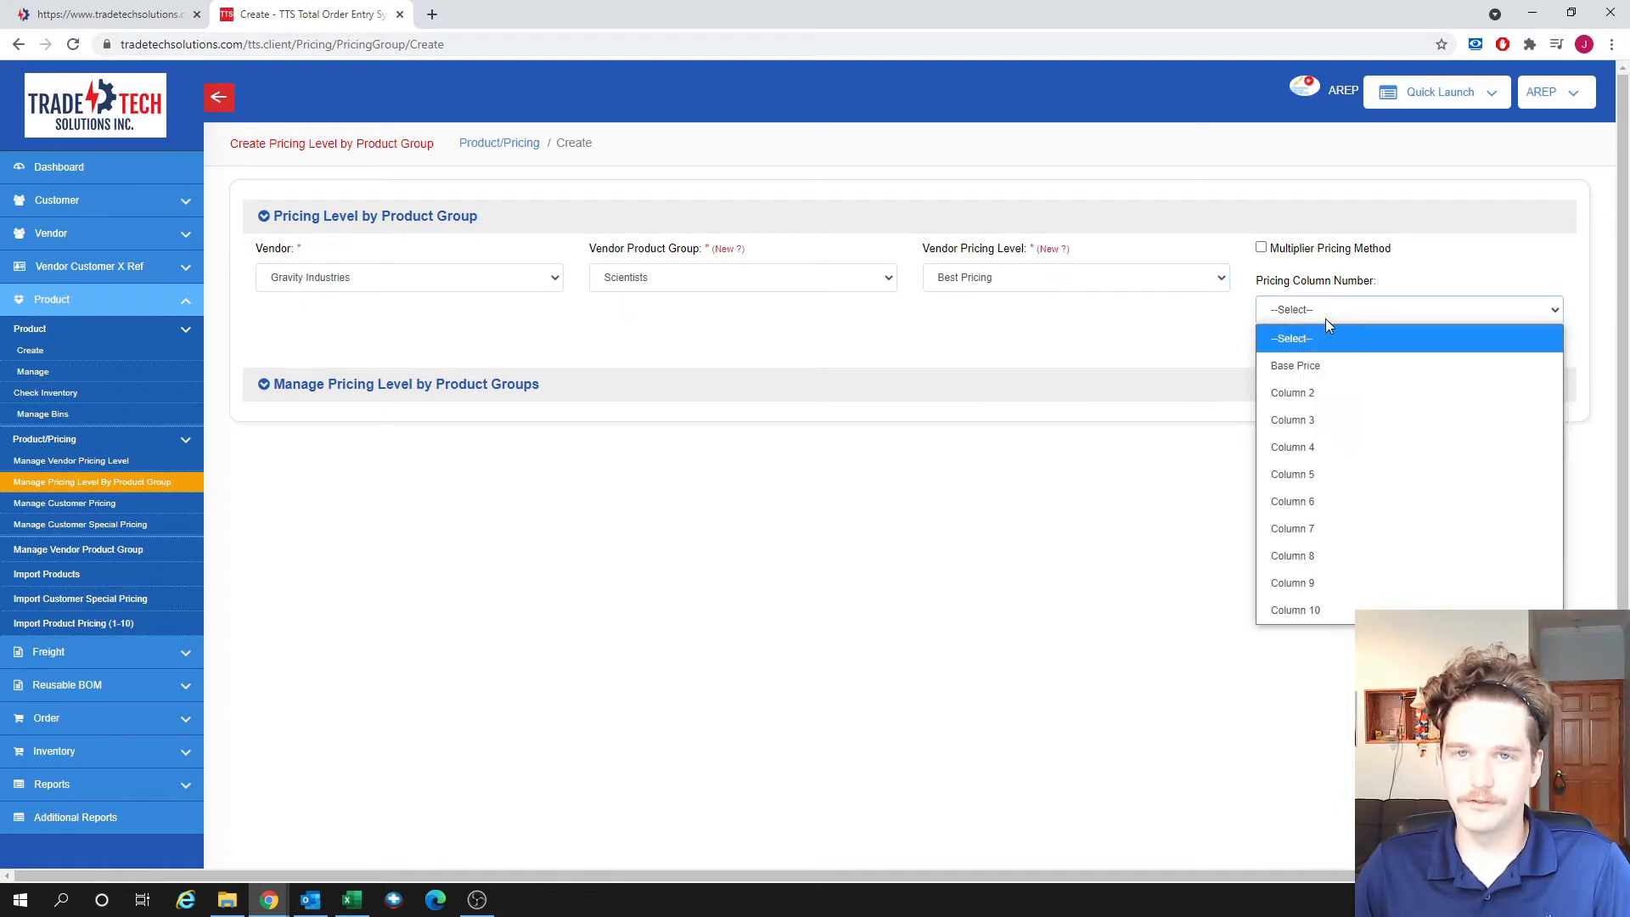
left_click(1322, 419)
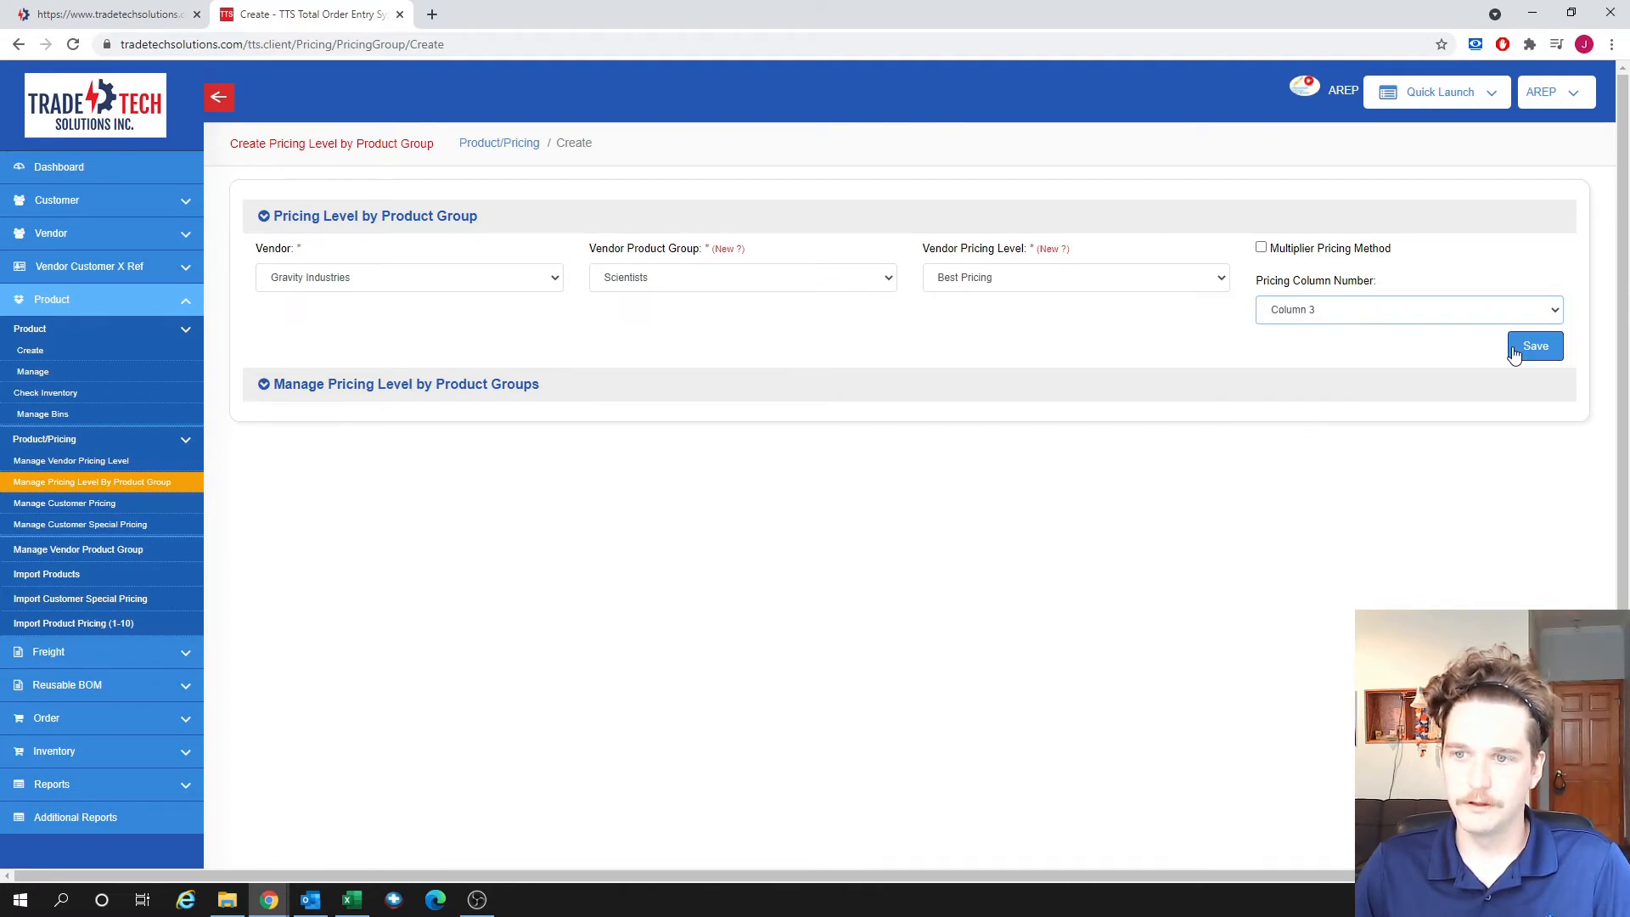
left_click(1262, 248)
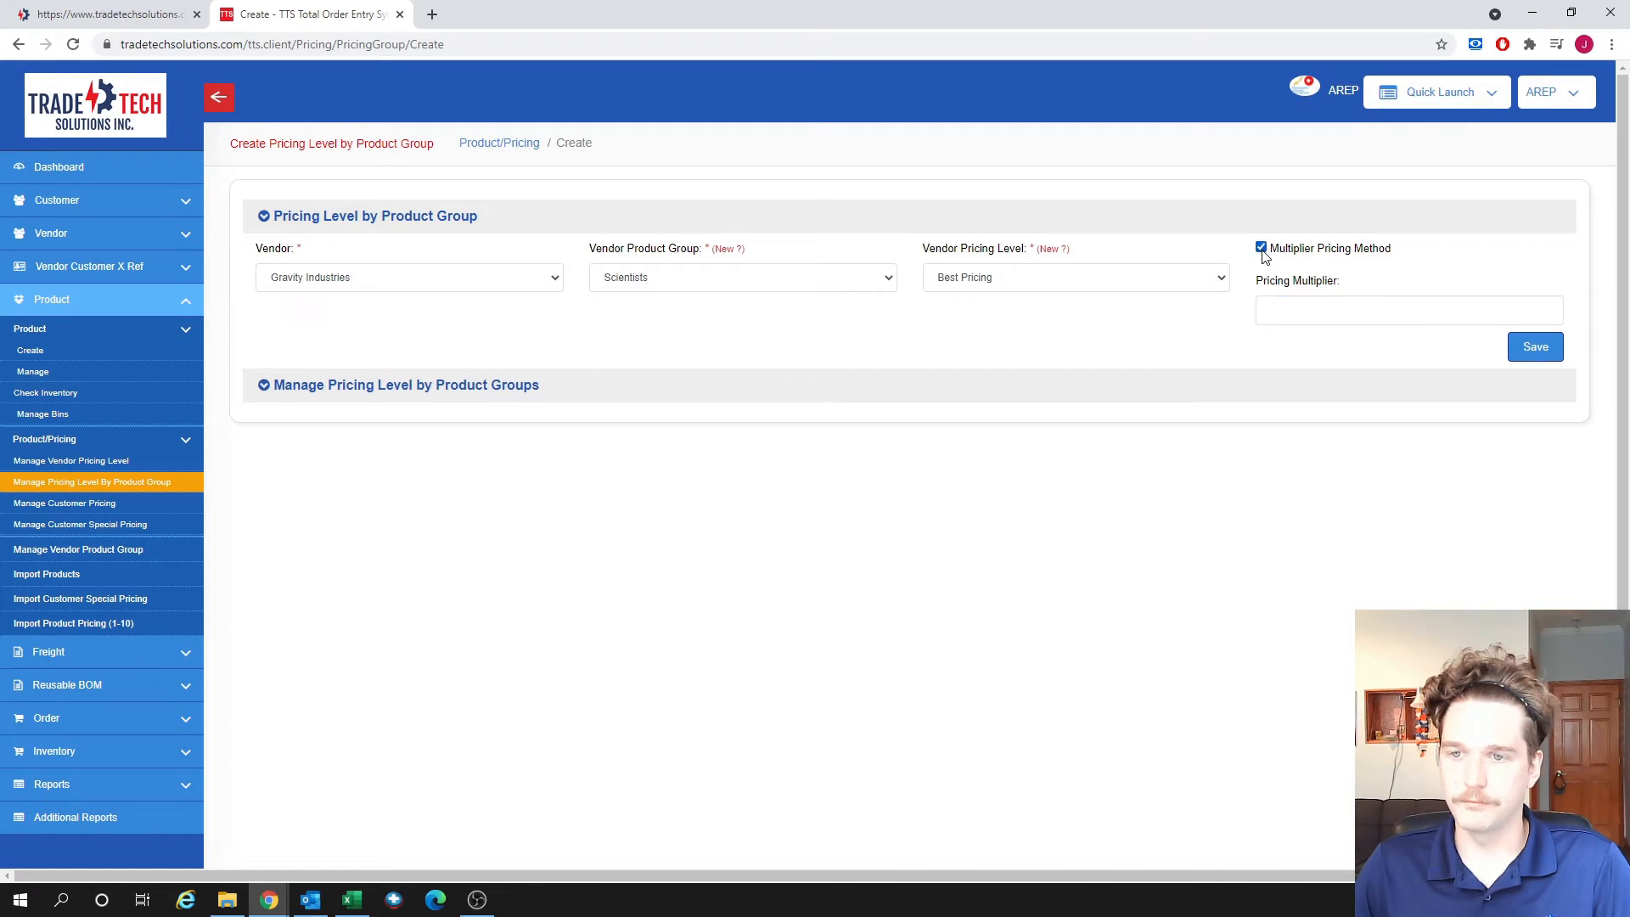
left_click(1320, 313)
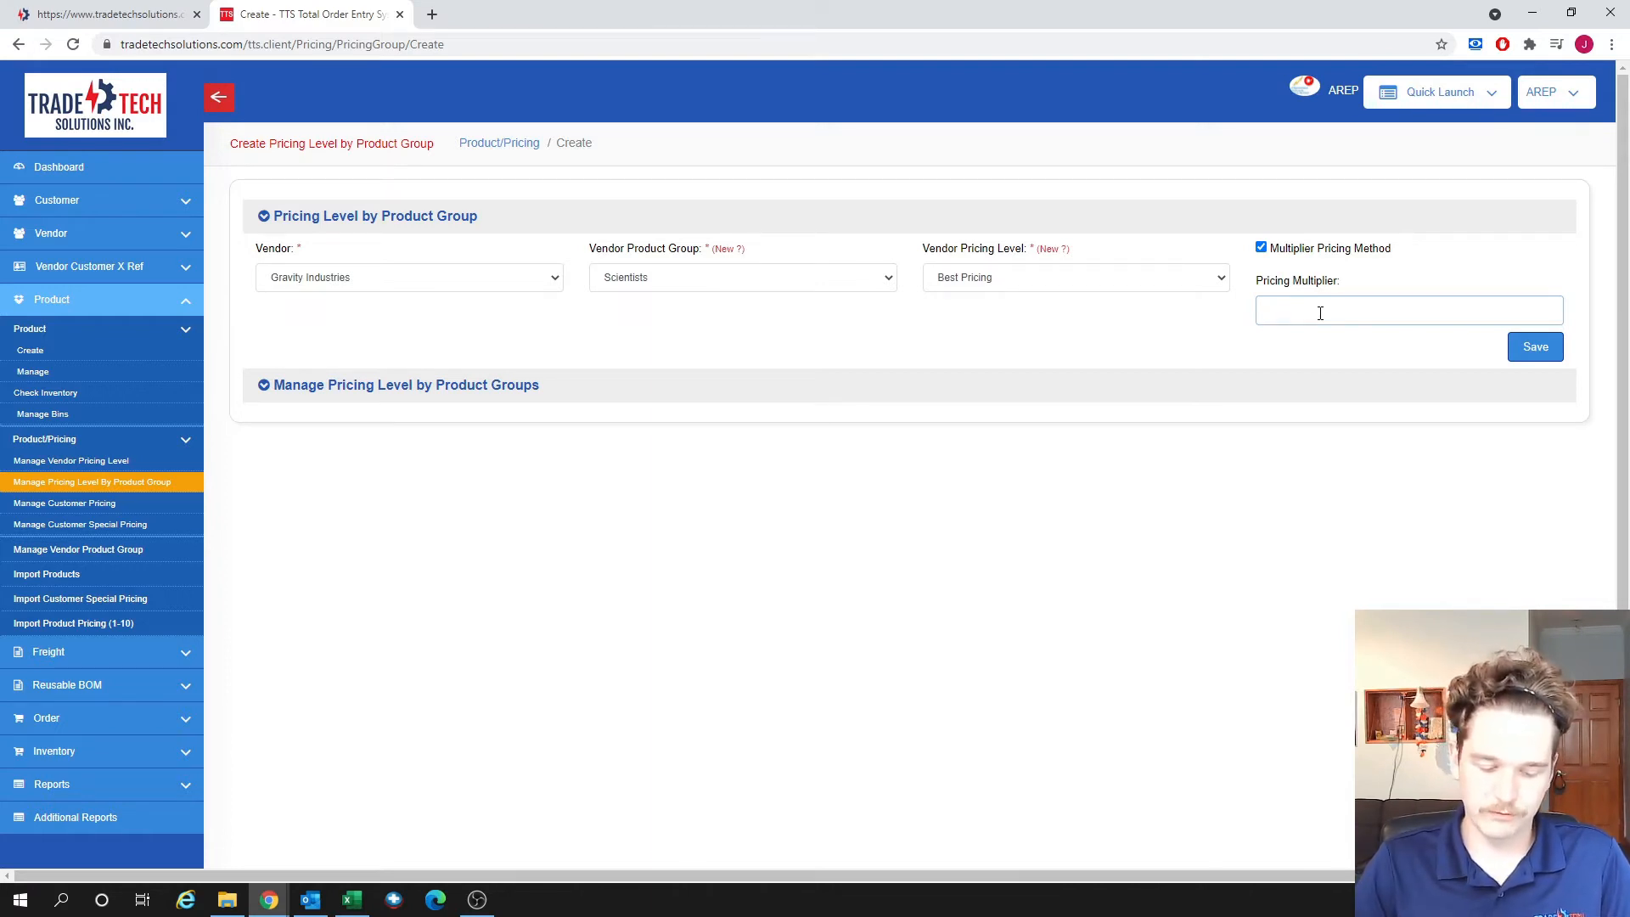
type("5")
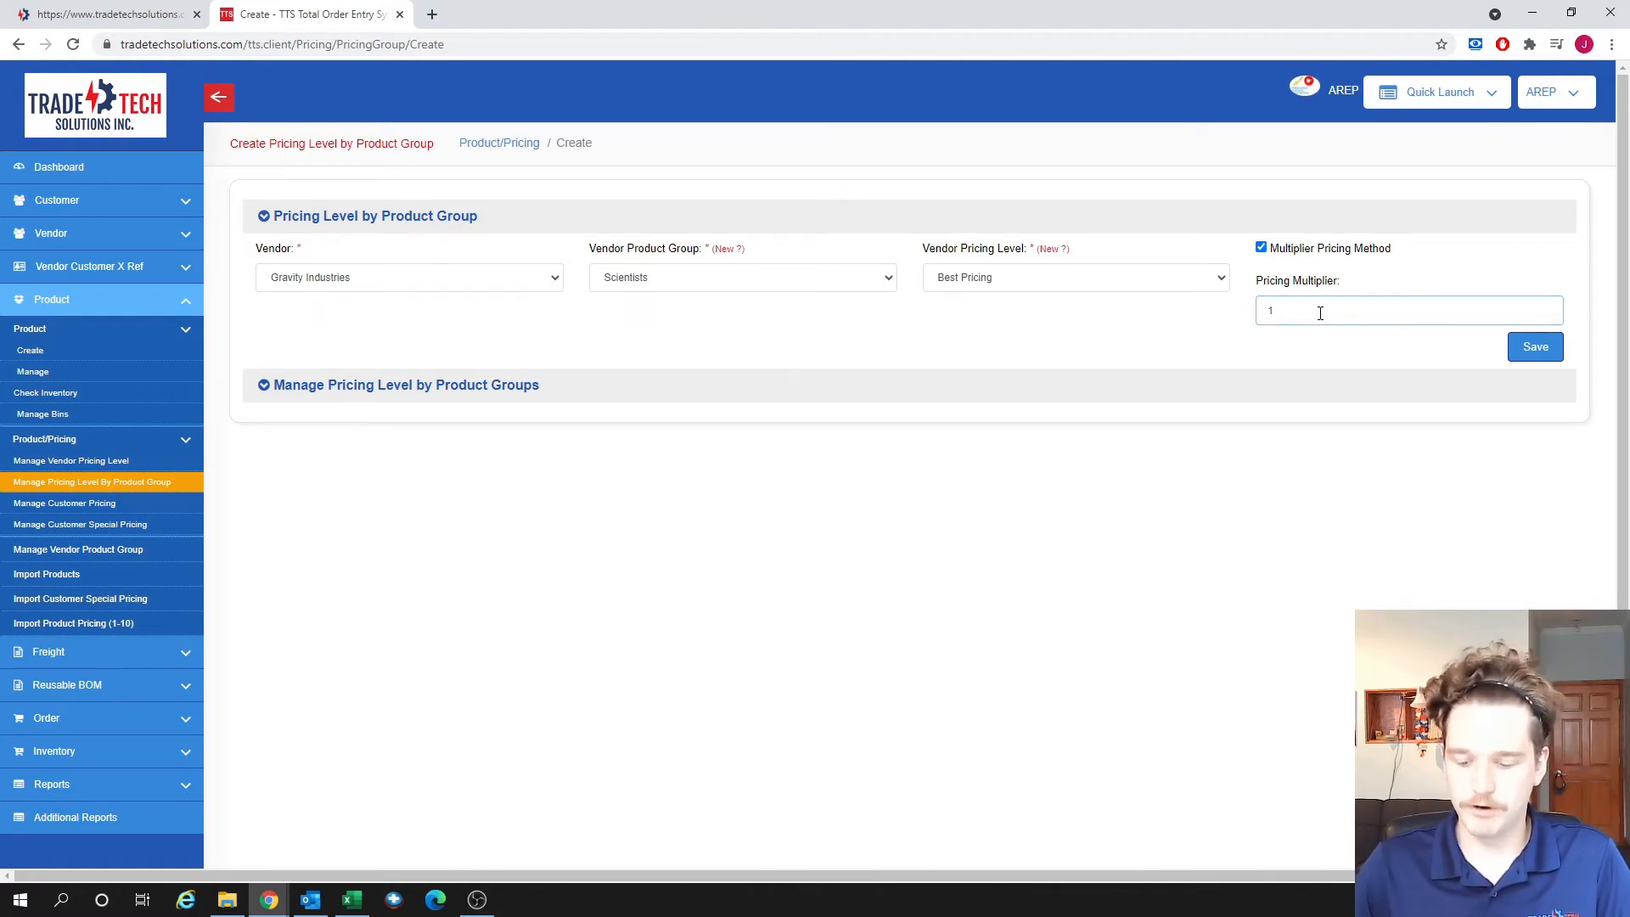
key("BackSpace")
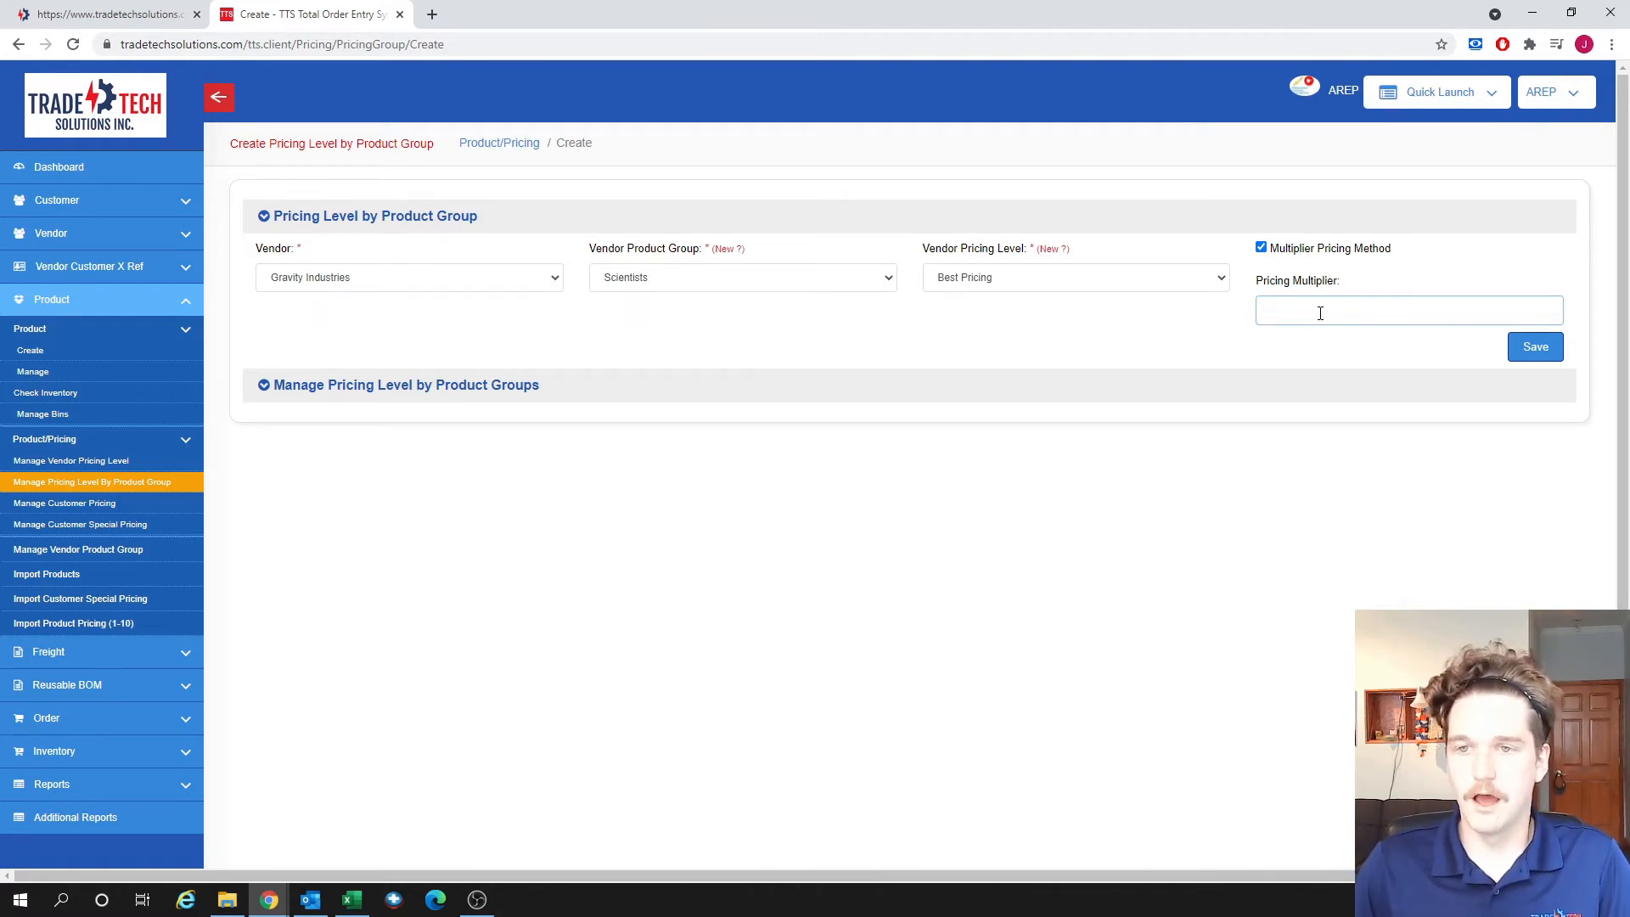
left_click(1261, 248)
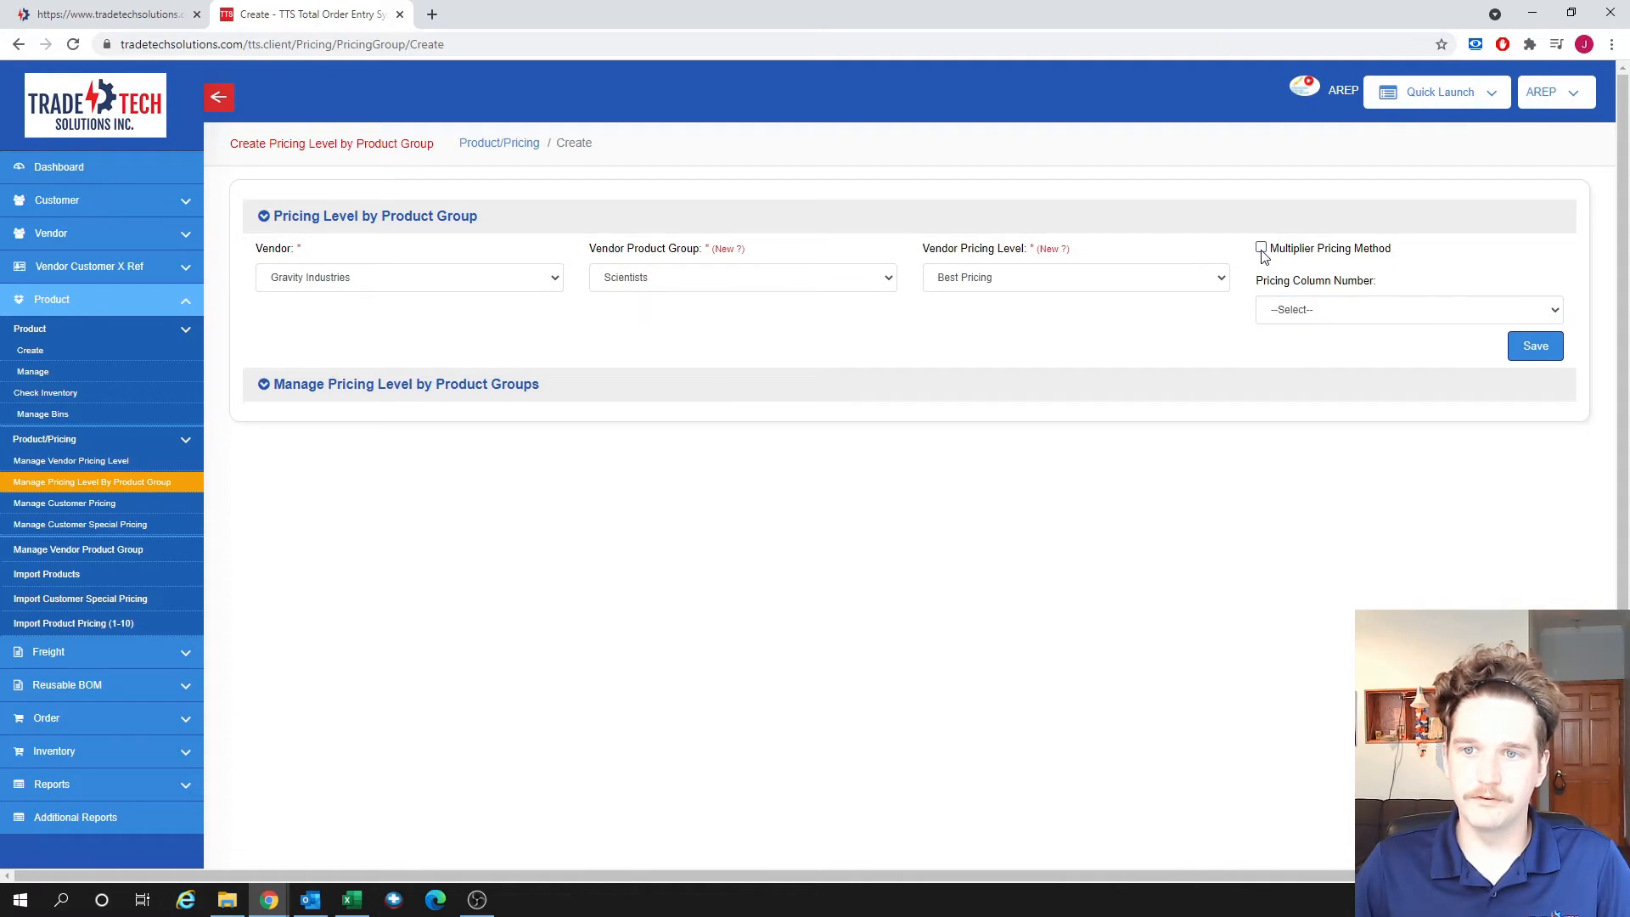
- Set the pricing column number to Column 2 and save the pricing level by product group
left_click(1308, 317)
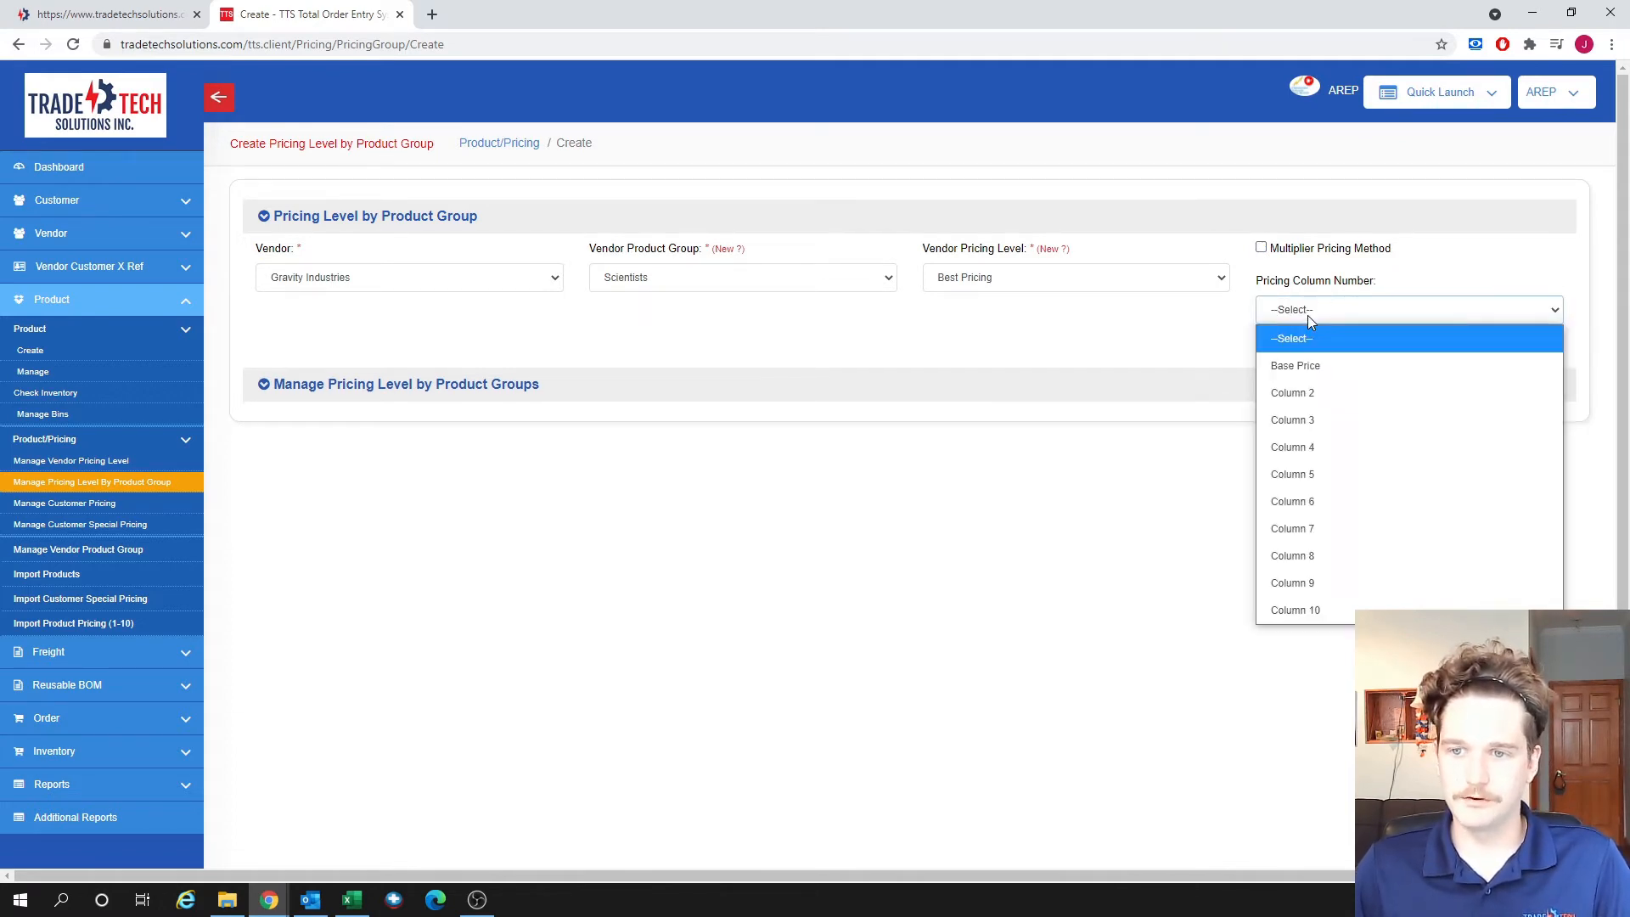
left_click(1325, 399)
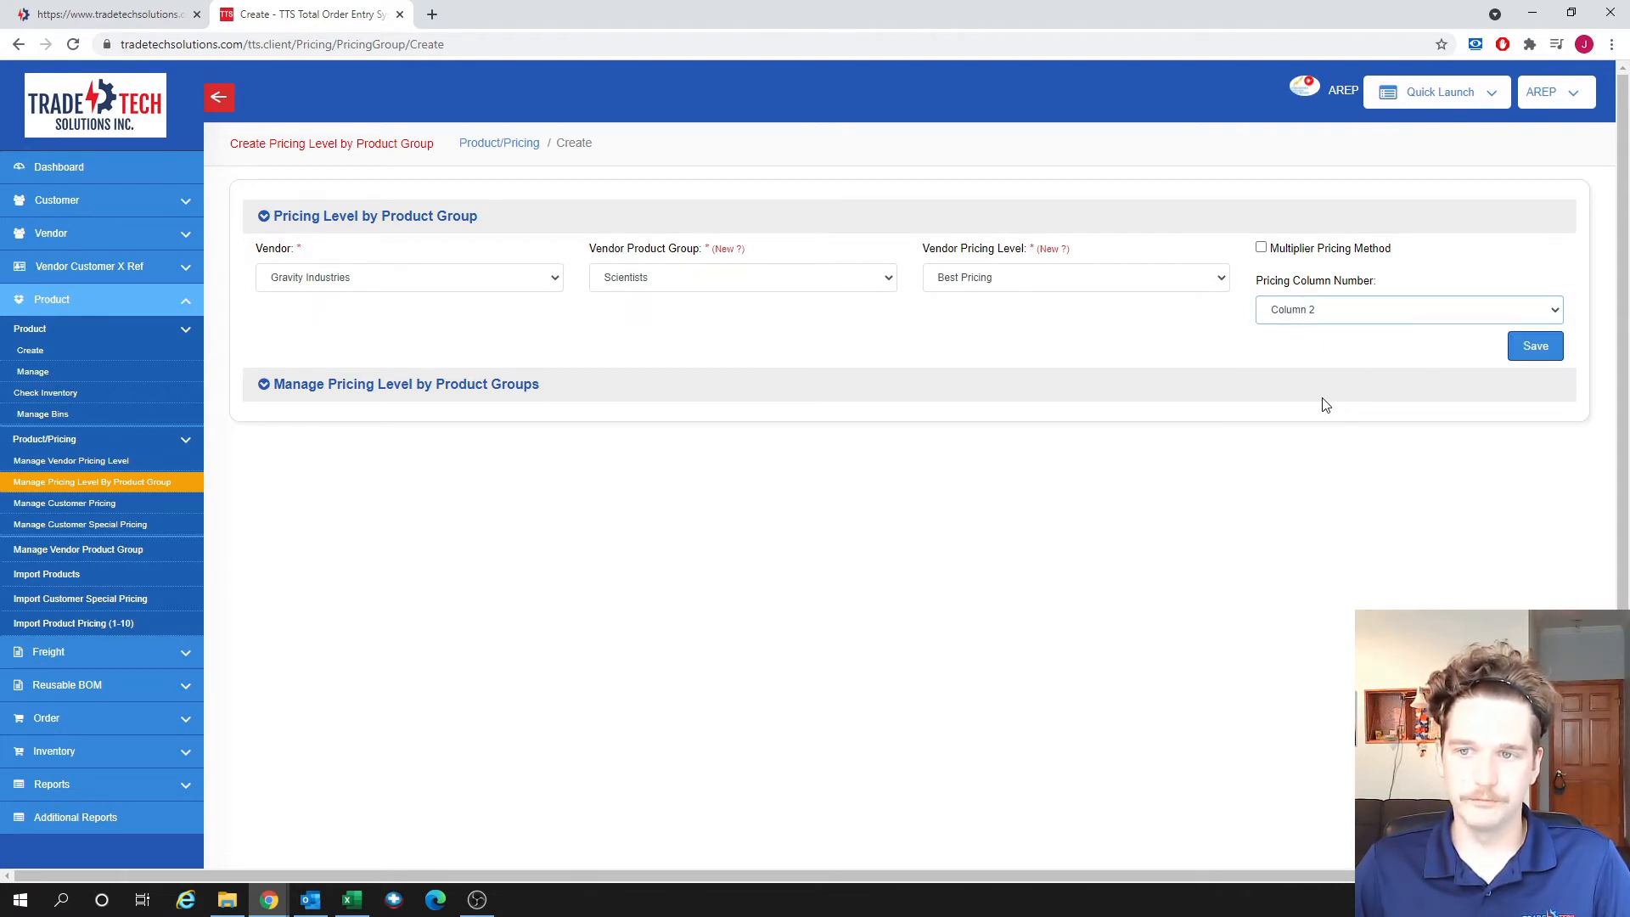
left_click(1527, 353)
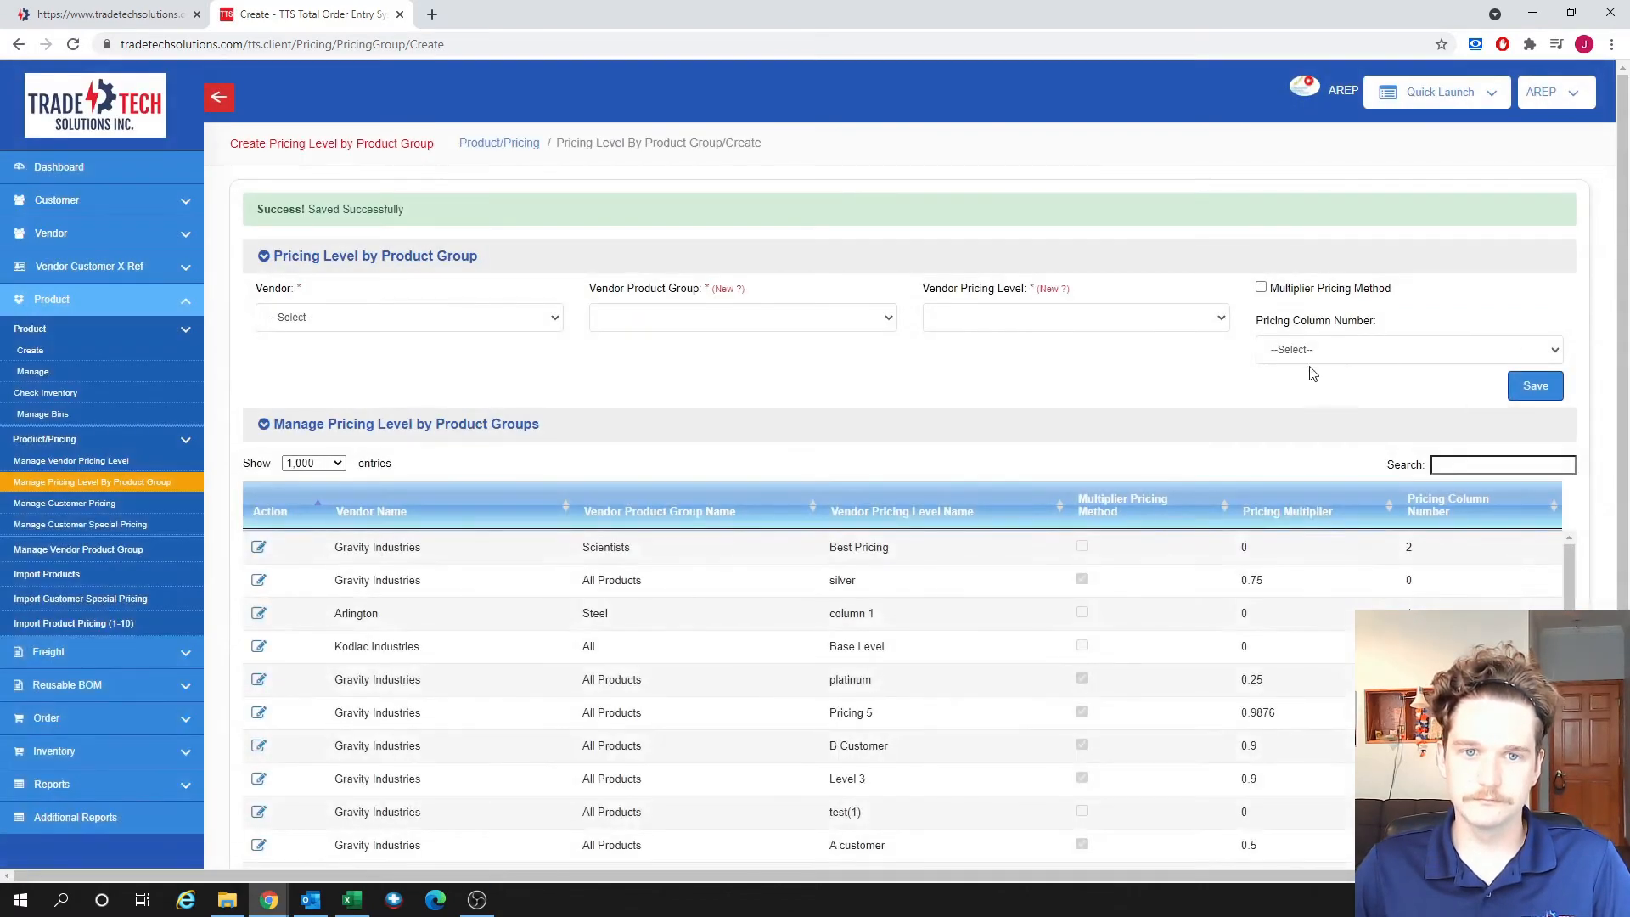
scroll(538, 370, "down", 1)
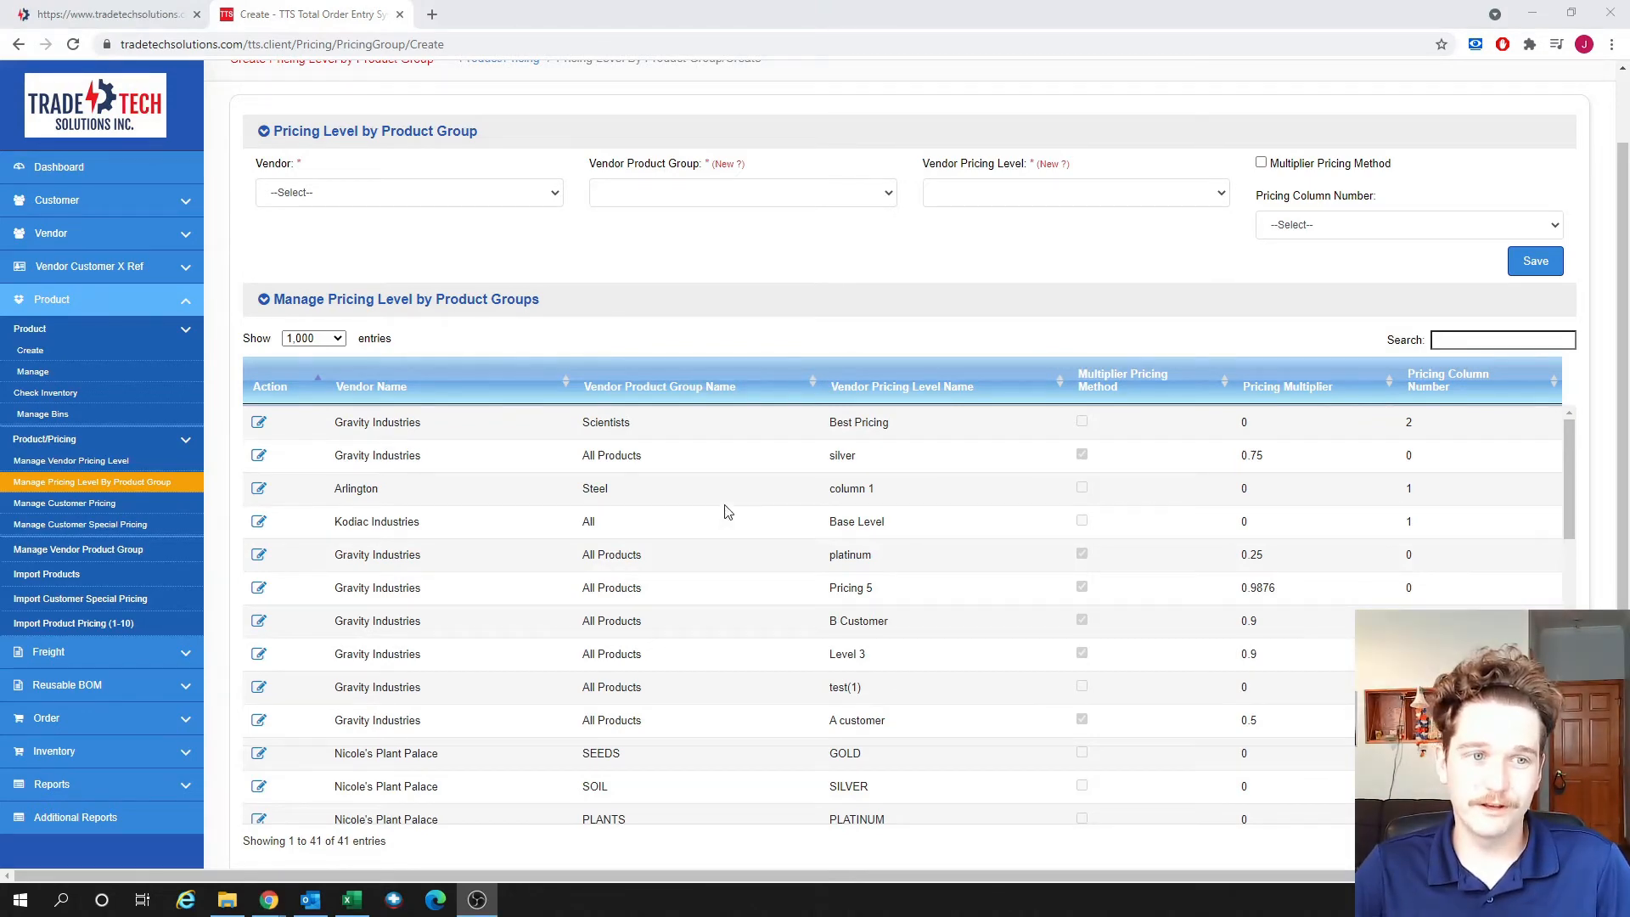
- Set up customer pricing for Gravity Industries with the Scientists product group and the Best Pricing vendor pricing level
left_click(103, 506)
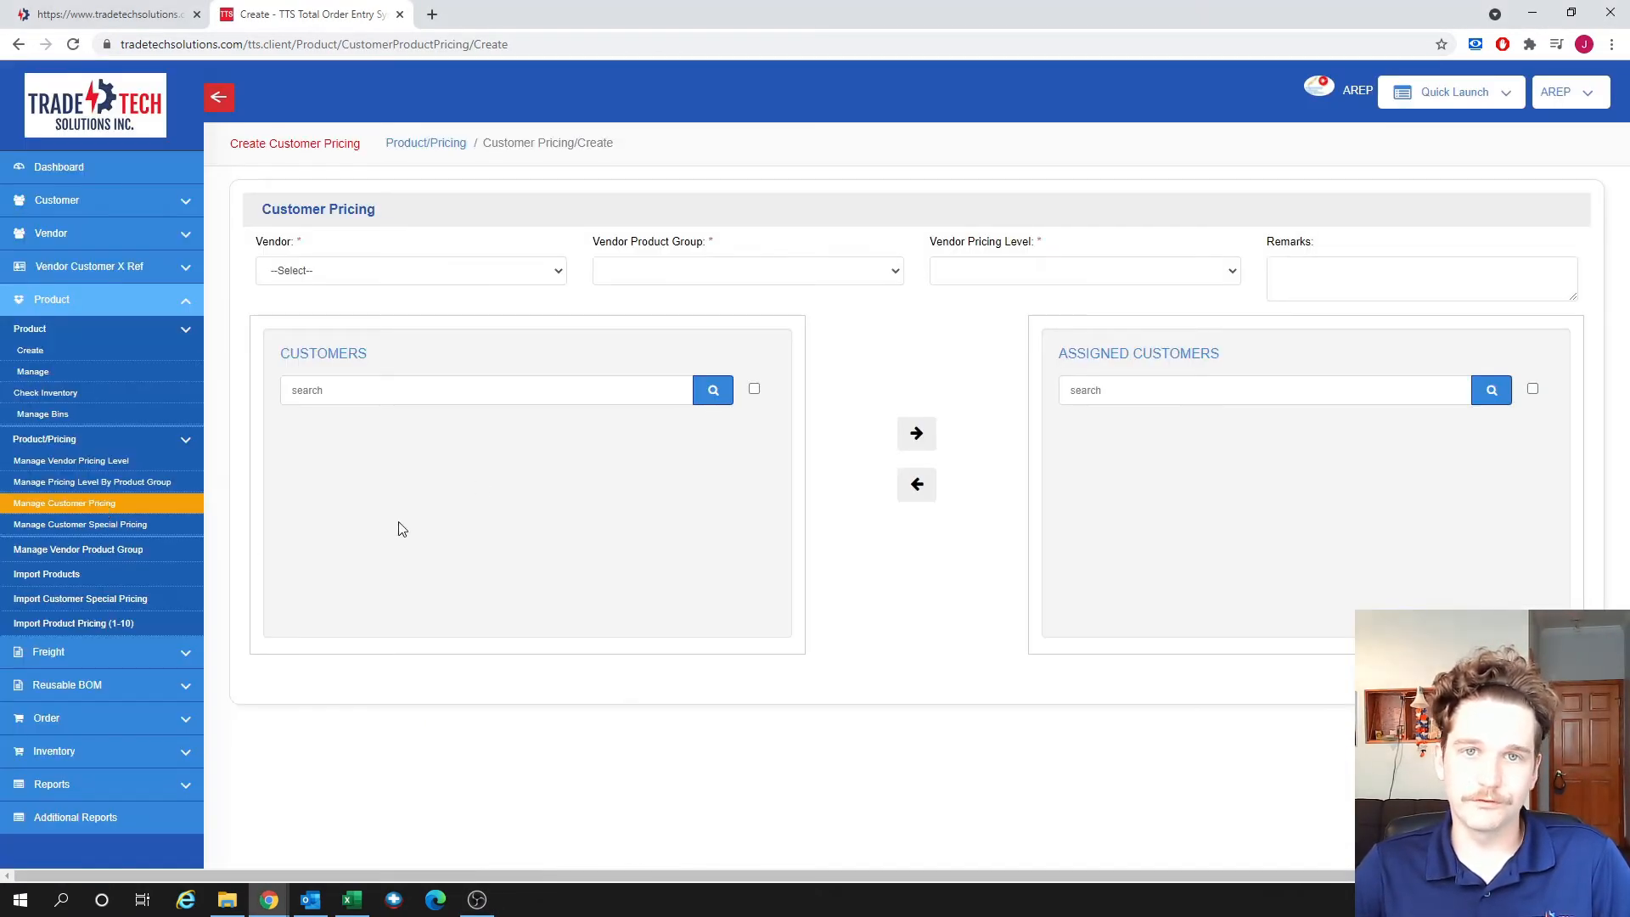
left_click(537, 269)
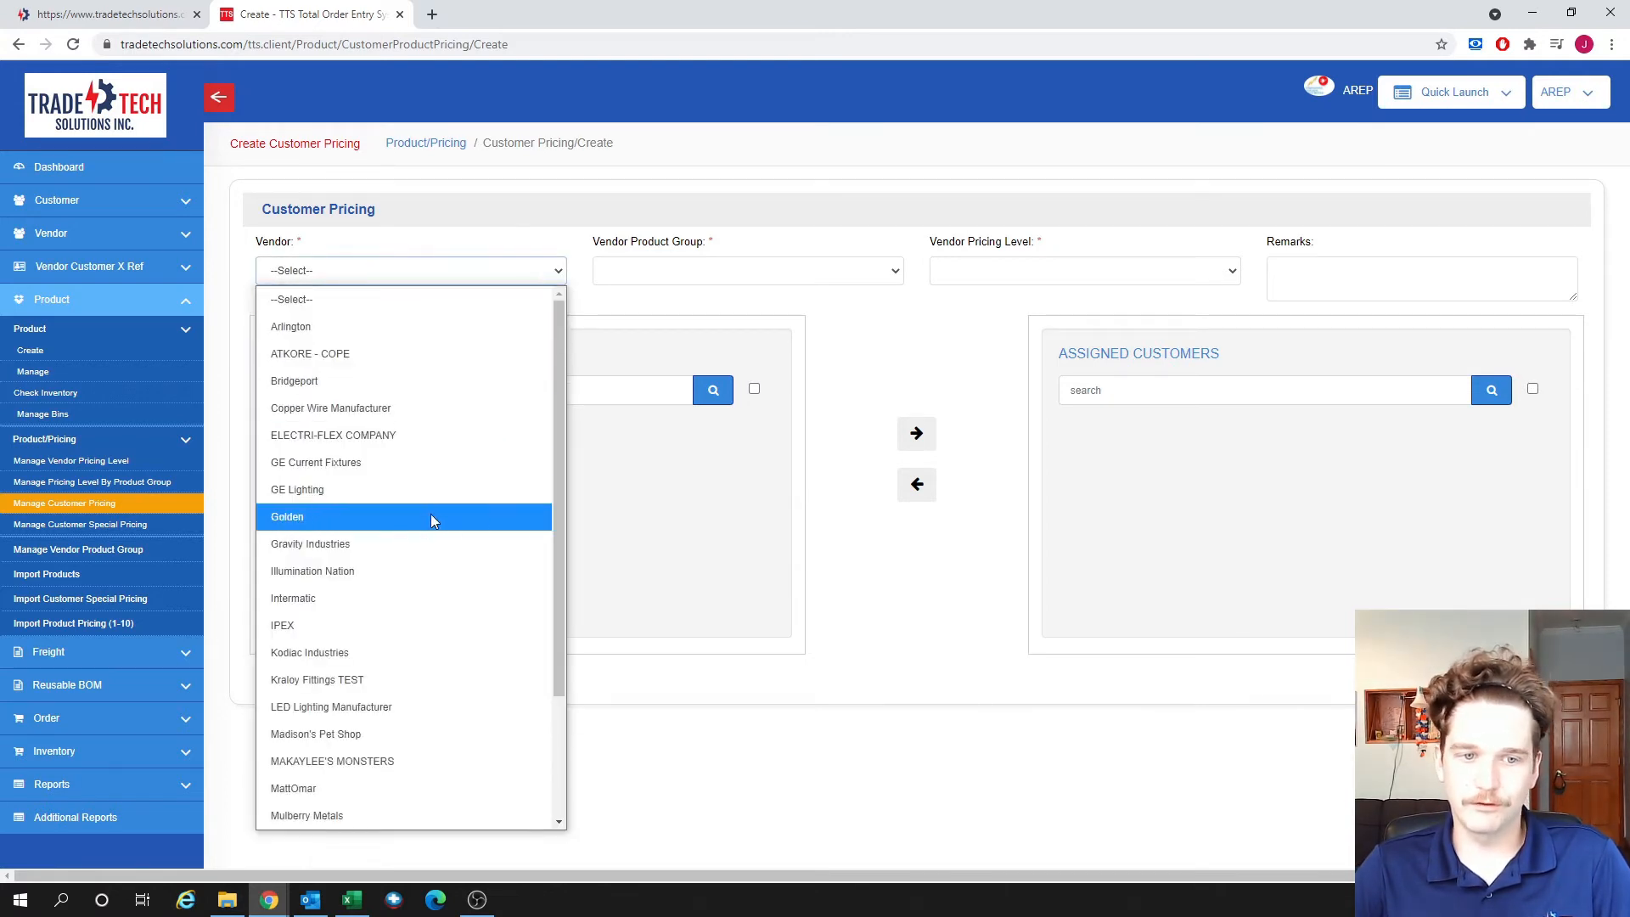
left_click(422, 541)
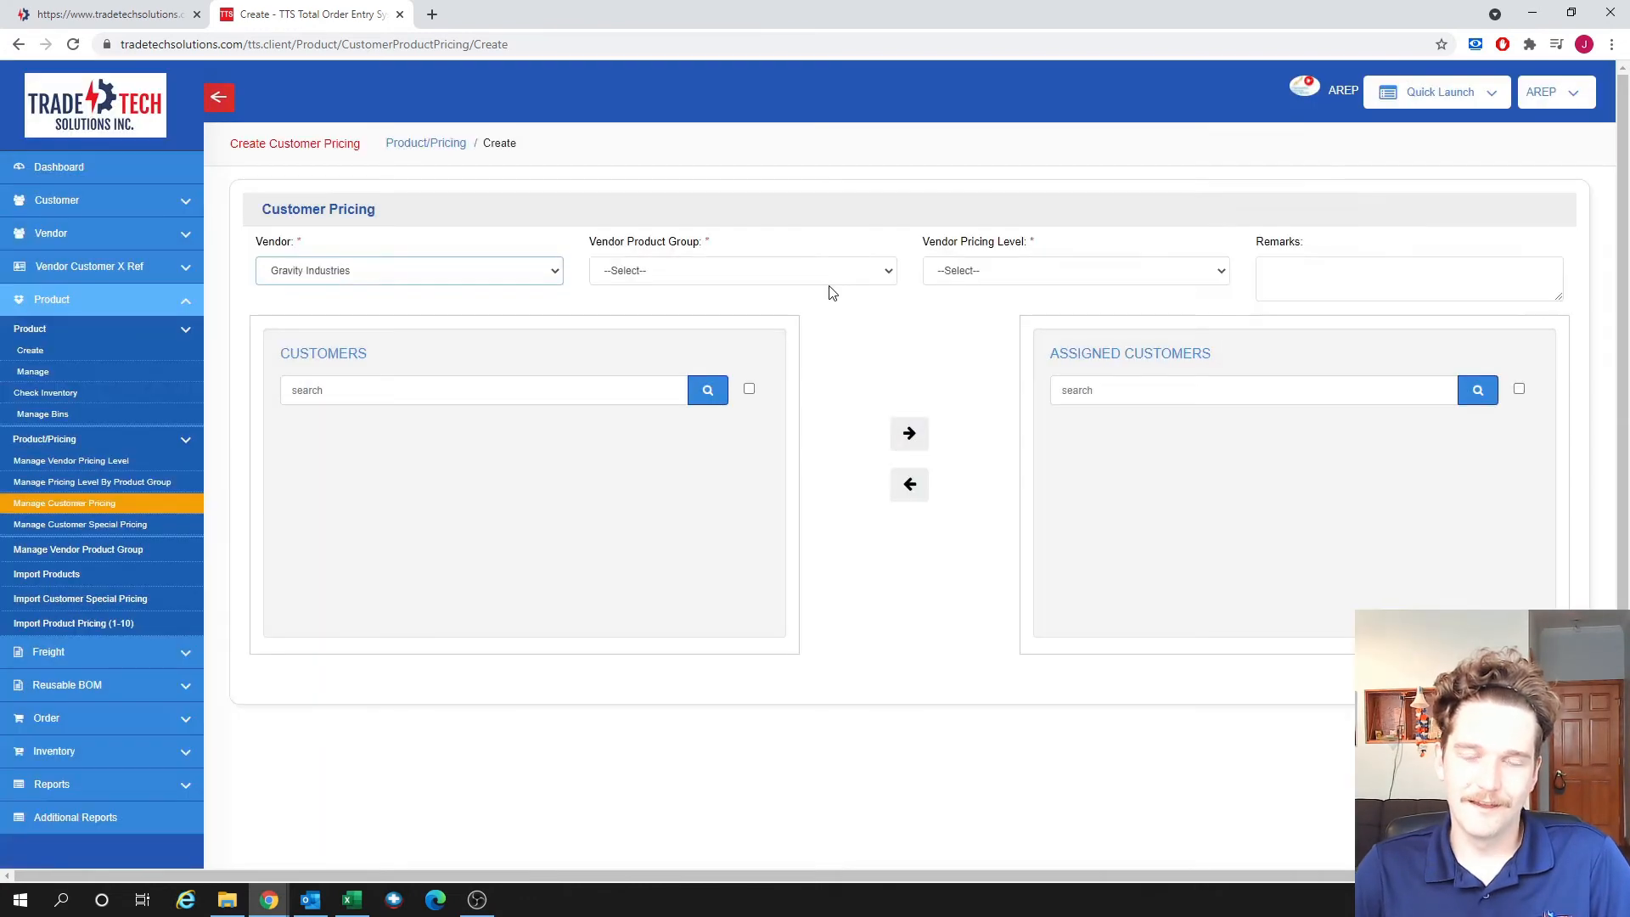
left_click(828, 282)
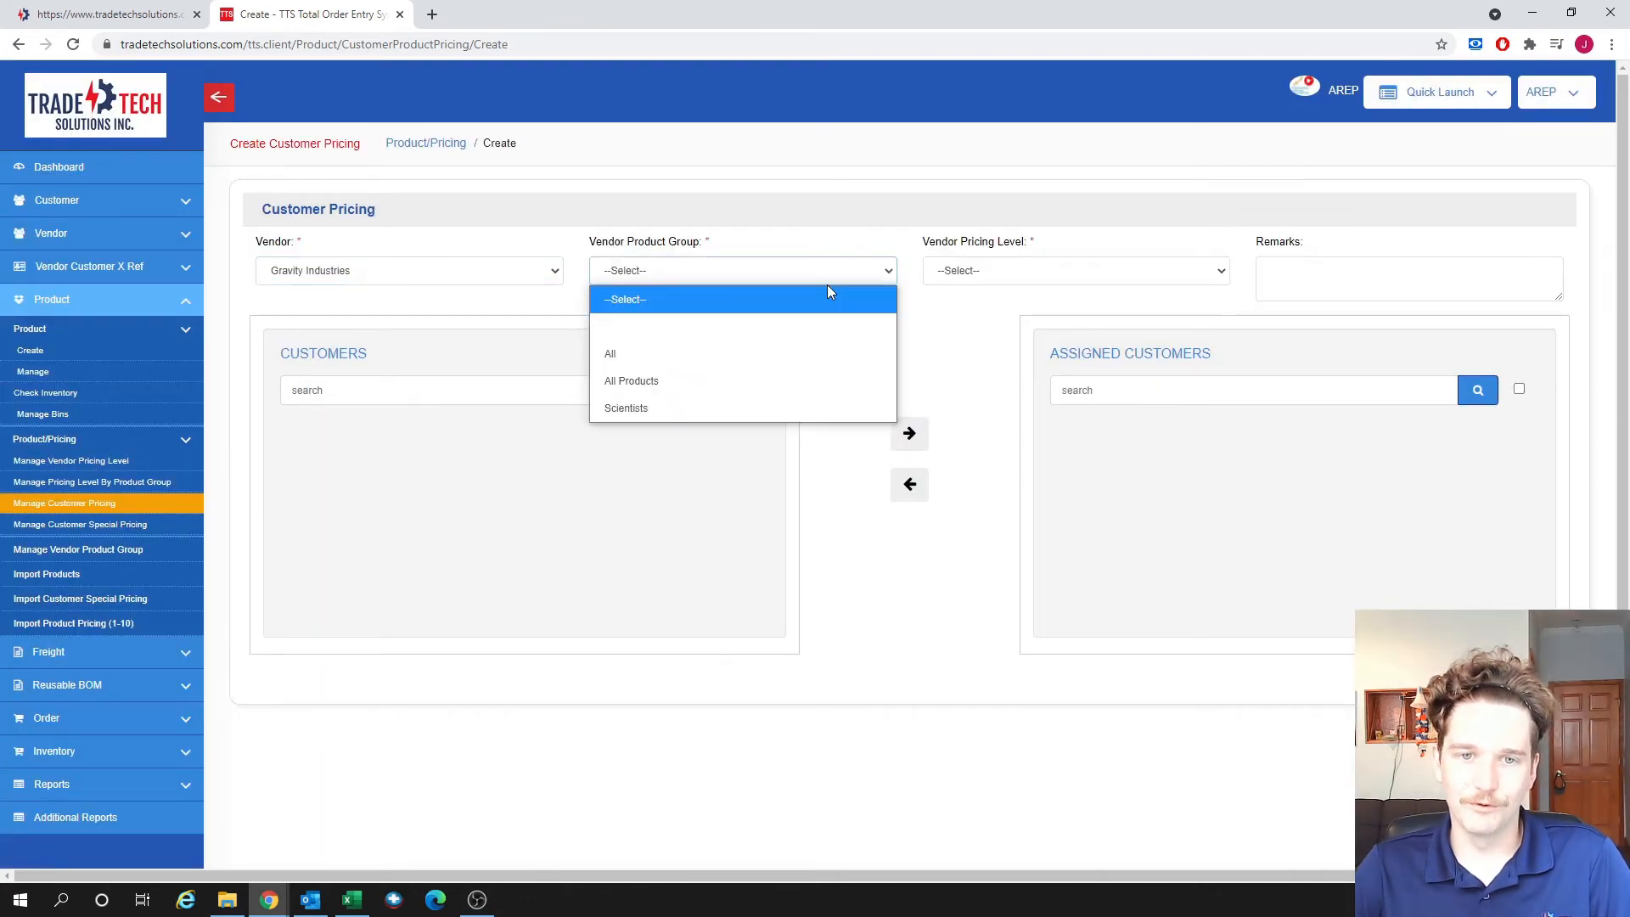
left_click(733, 408)
left_click(965, 272)
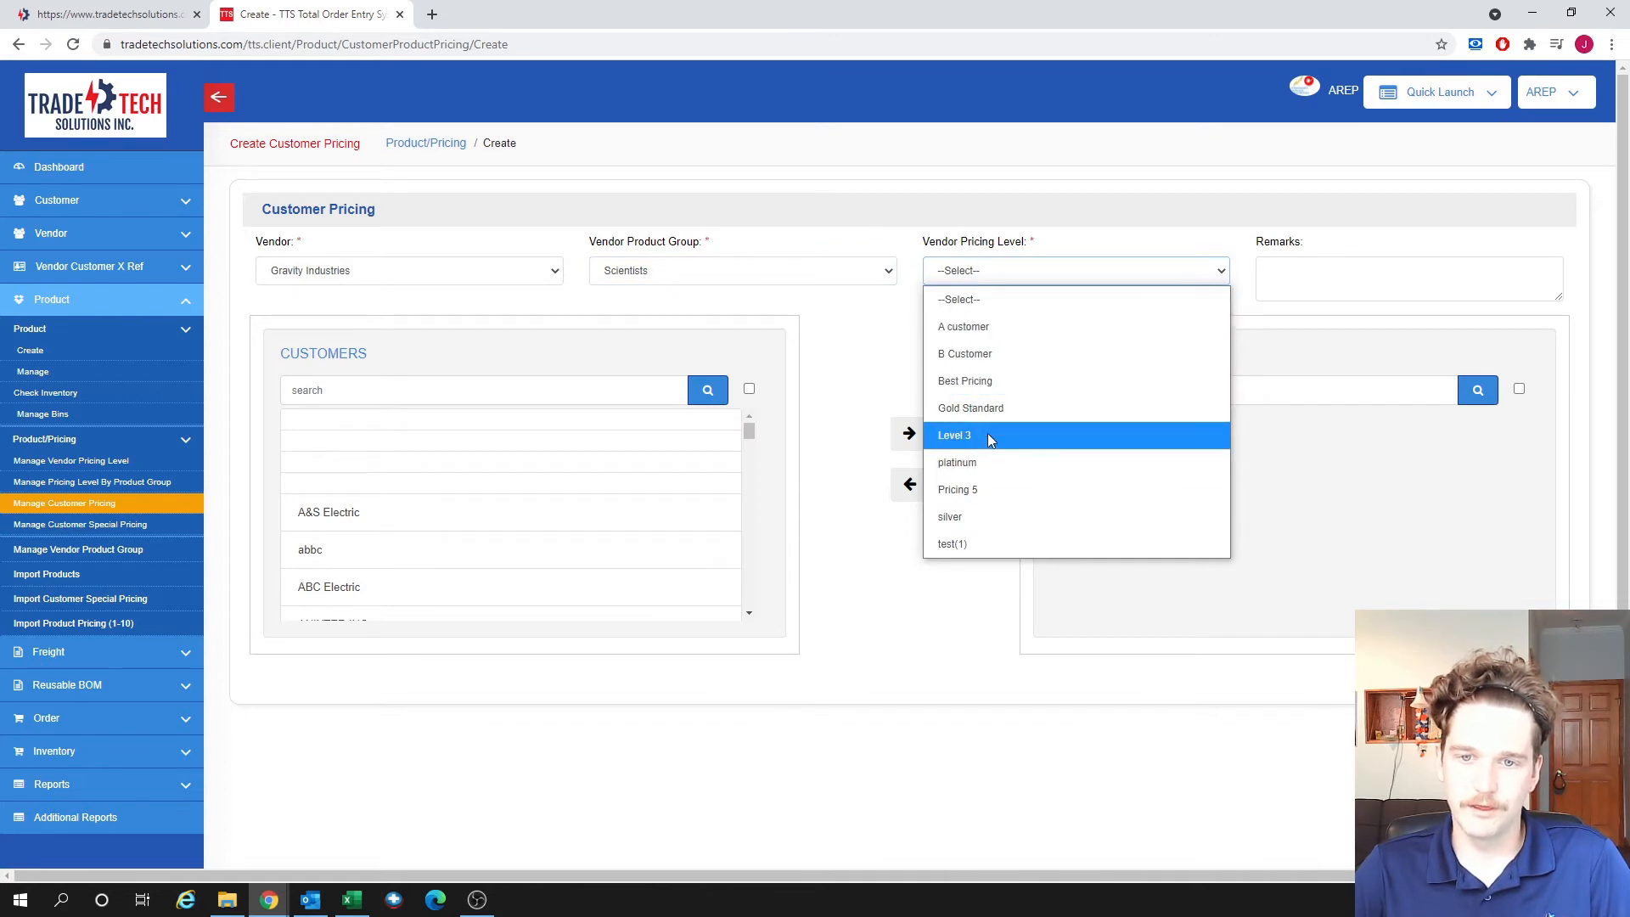
left_click(999, 384)
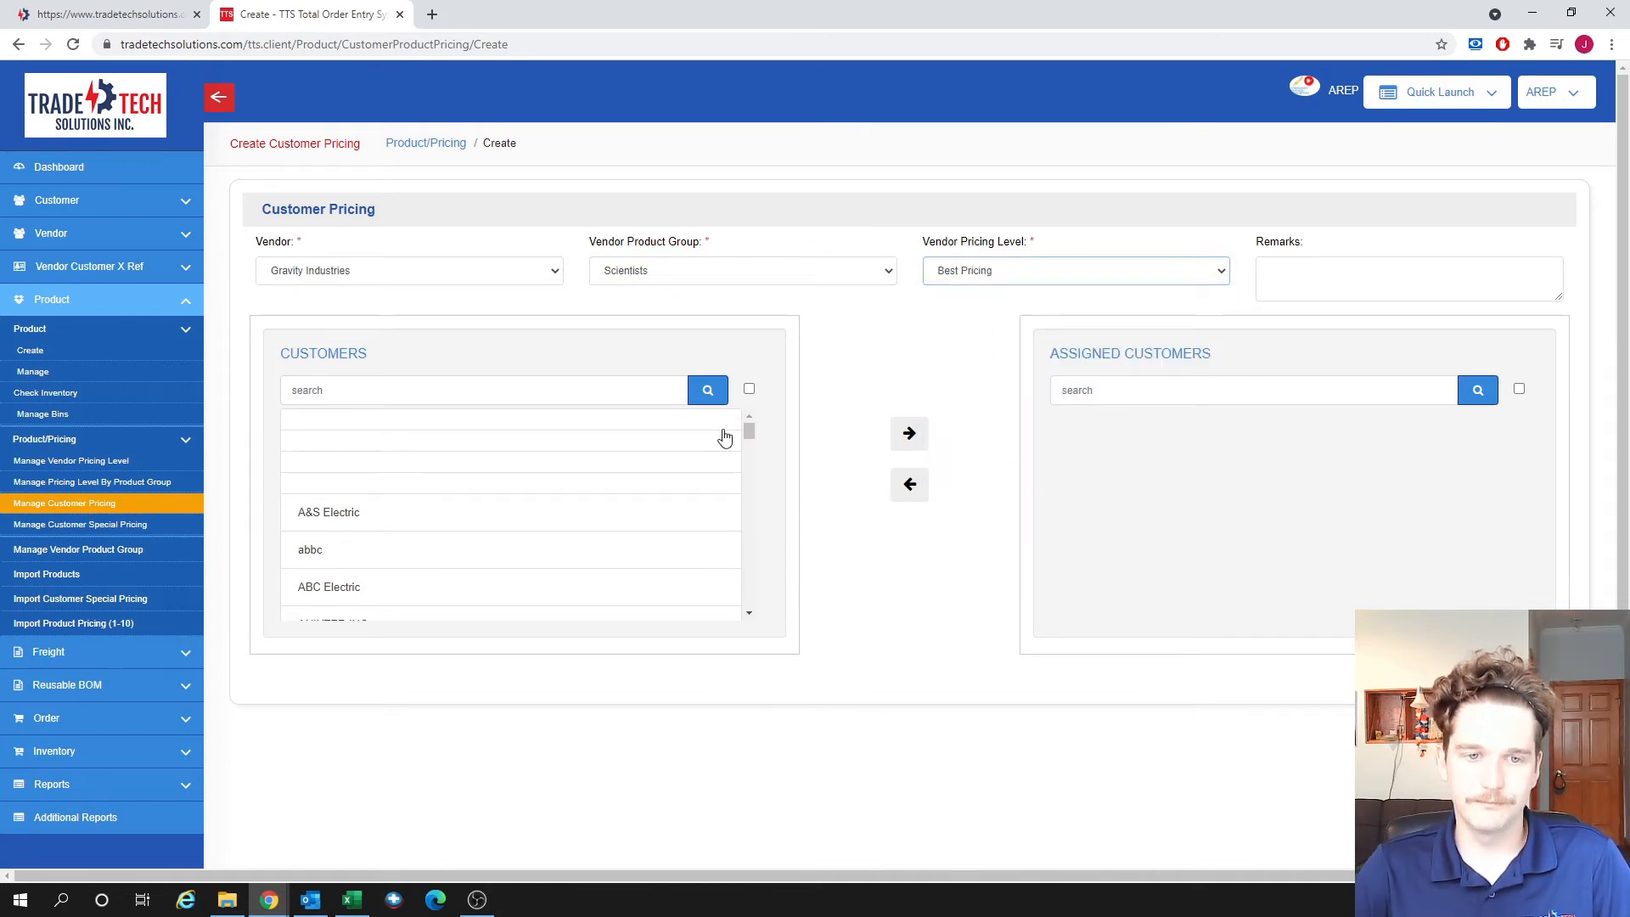
- Assign A&S Electric, abbc, ABC Electric and the first ANIXTER INC entry to the selected customer pricing
left_click(516, 510)
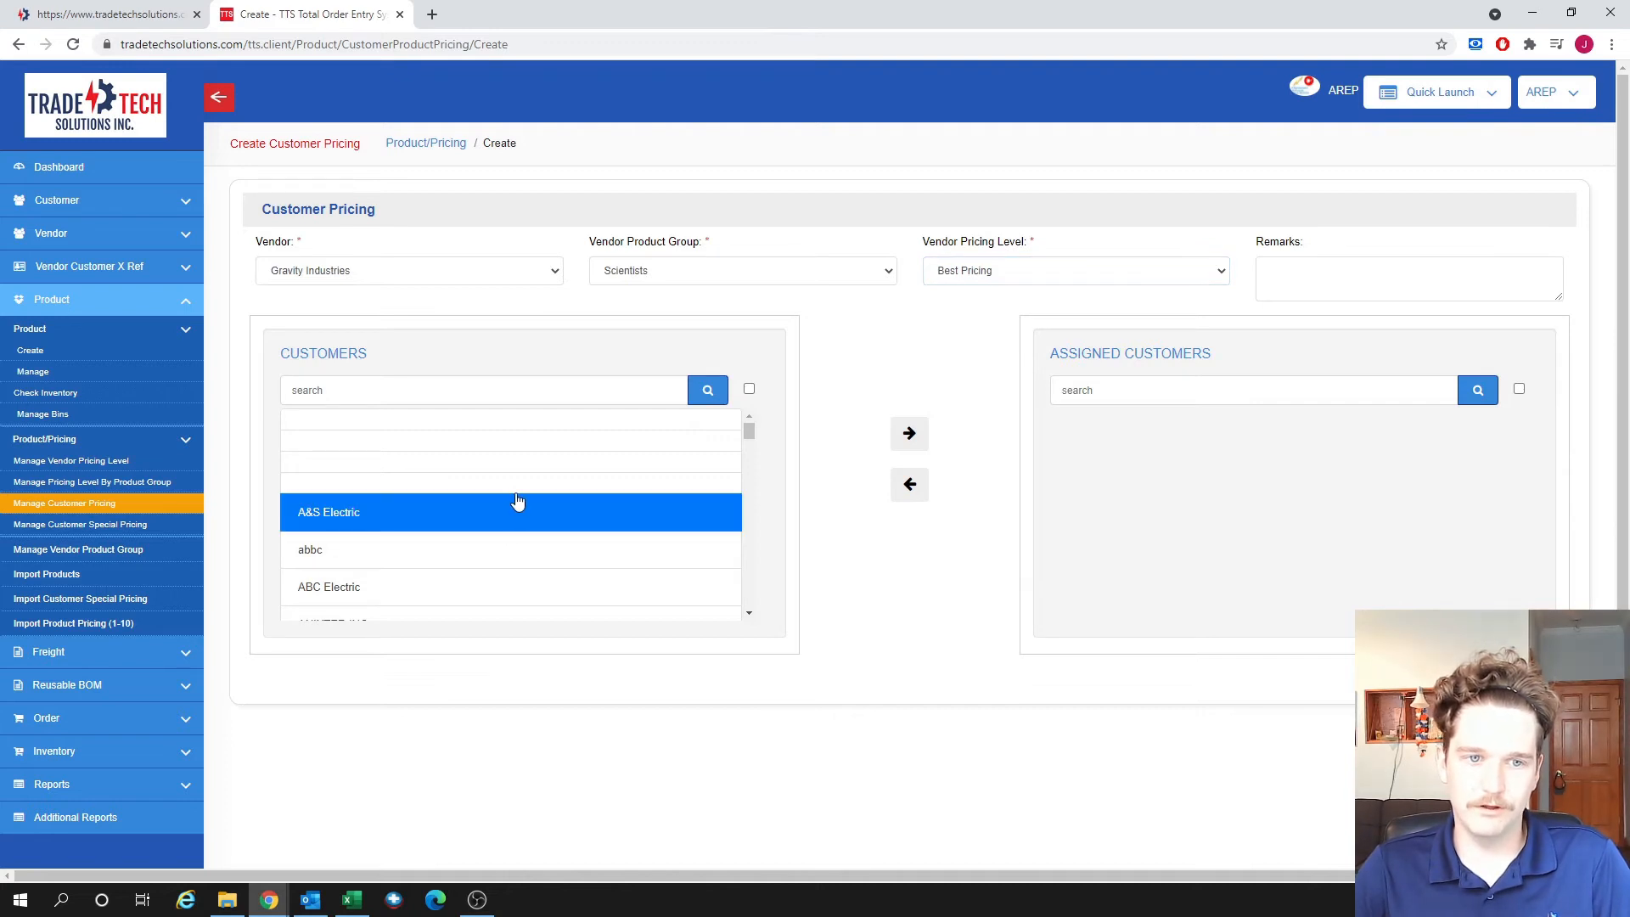
scroll(509, 495, "down", 1)
left_click(501, 469, "ctrl")
left_click(499, 515, "ctrl")
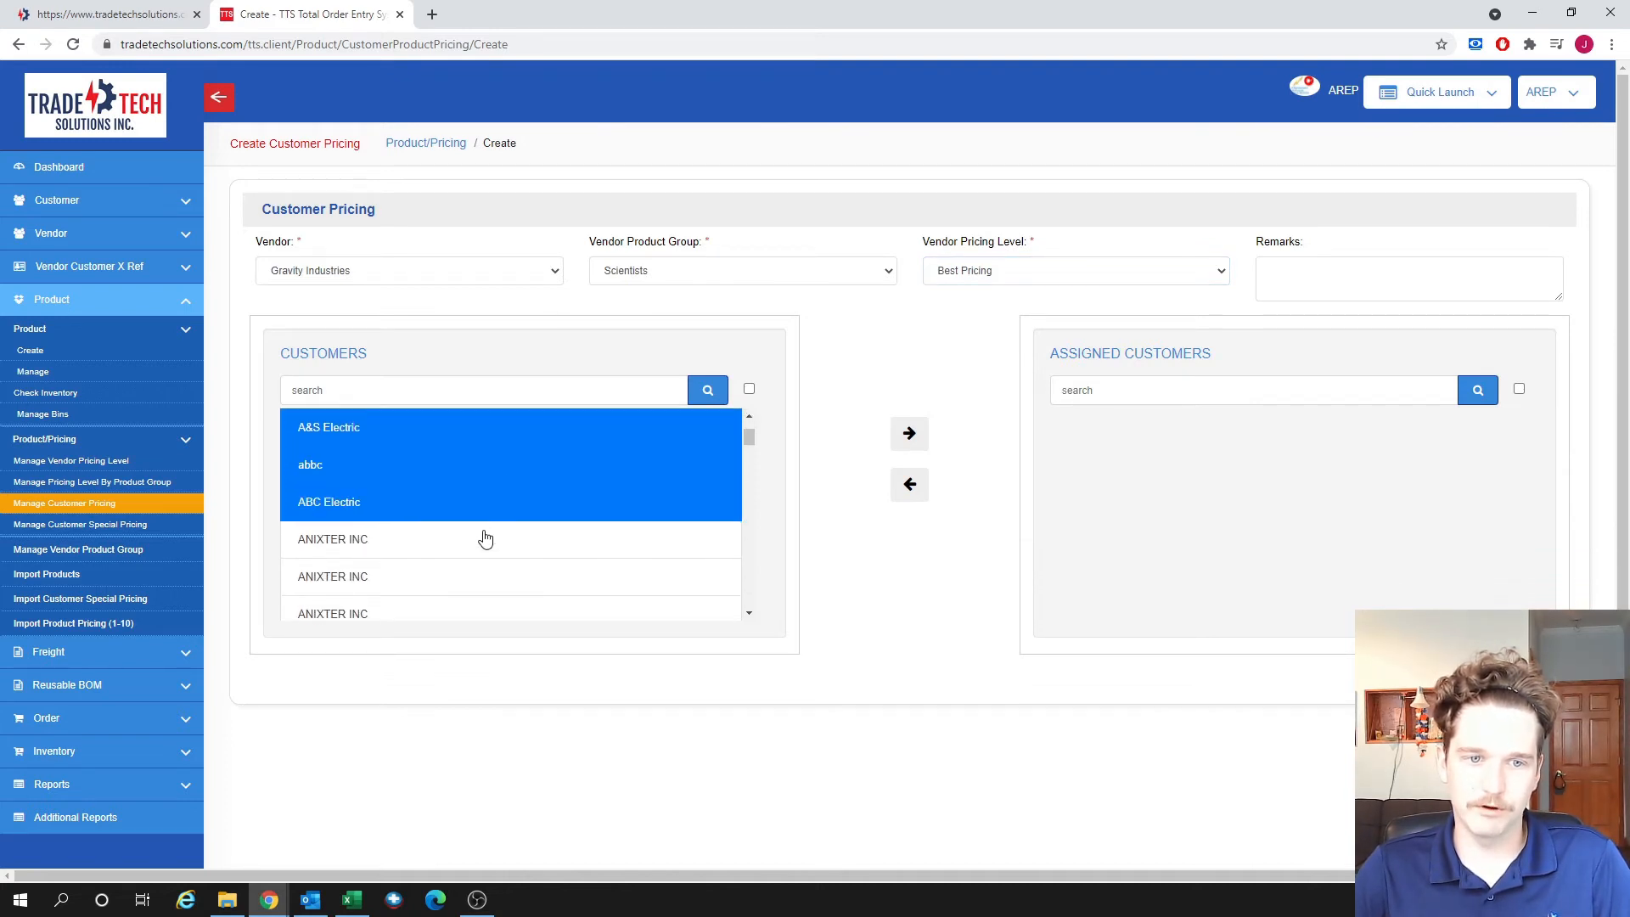
left_click(482, 540, "ctrl")
scroll(476, 510, "down", 1)
left_click(476, 508, "ctrl")
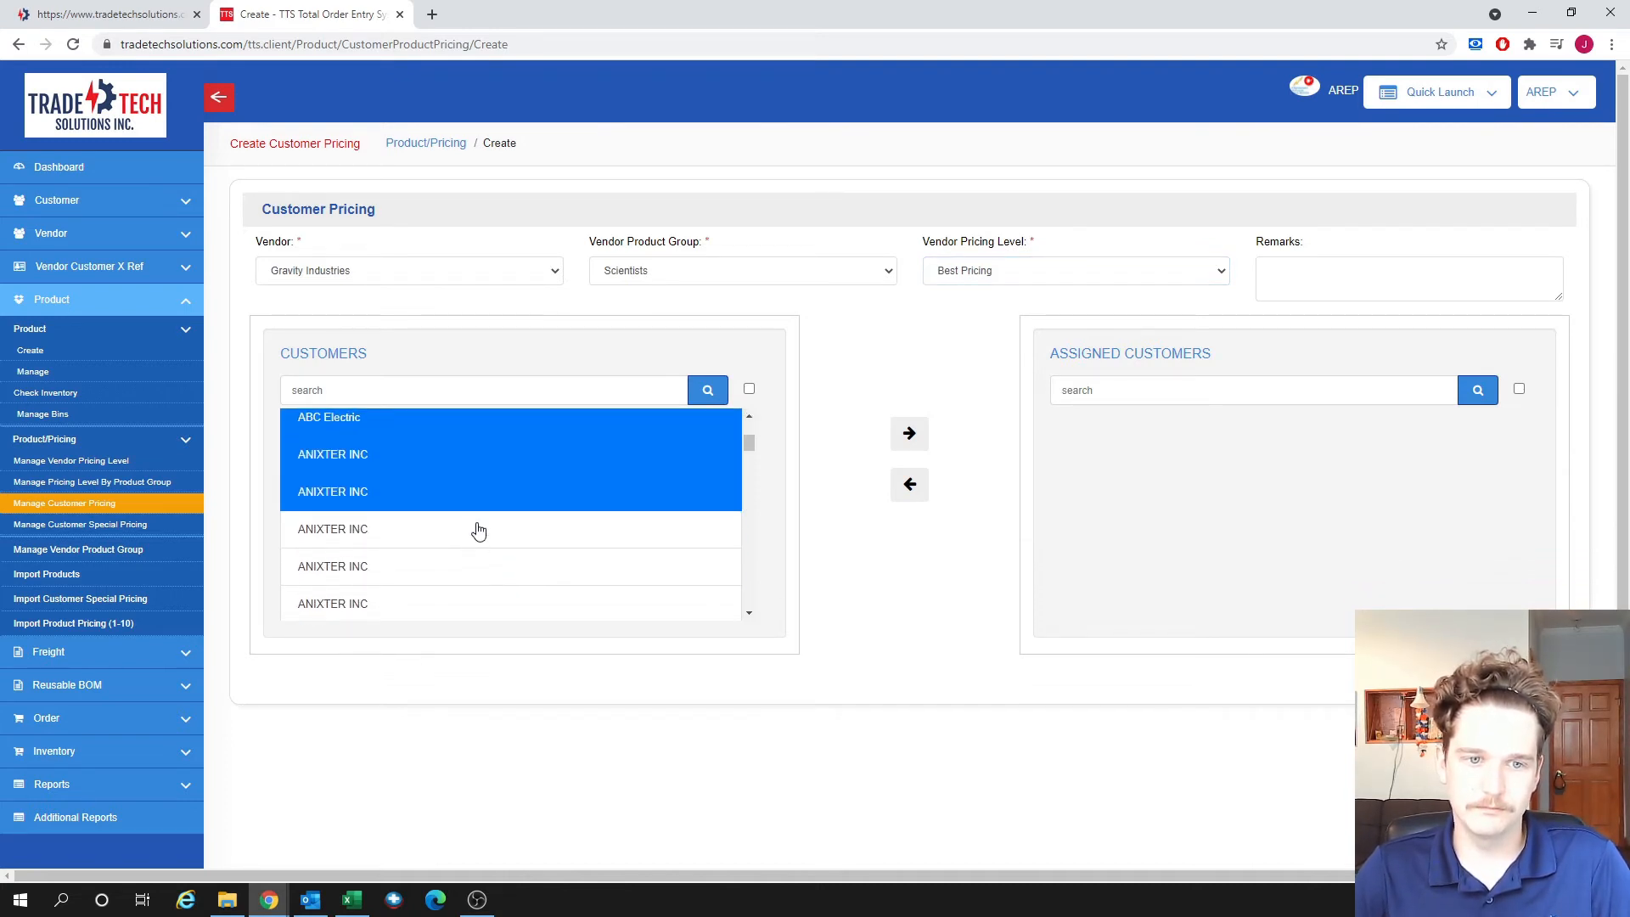
left_click(478, 532, "ctrl")
left_click(482, 526, "ctrl")
left_click(478, 507, "ctrl")
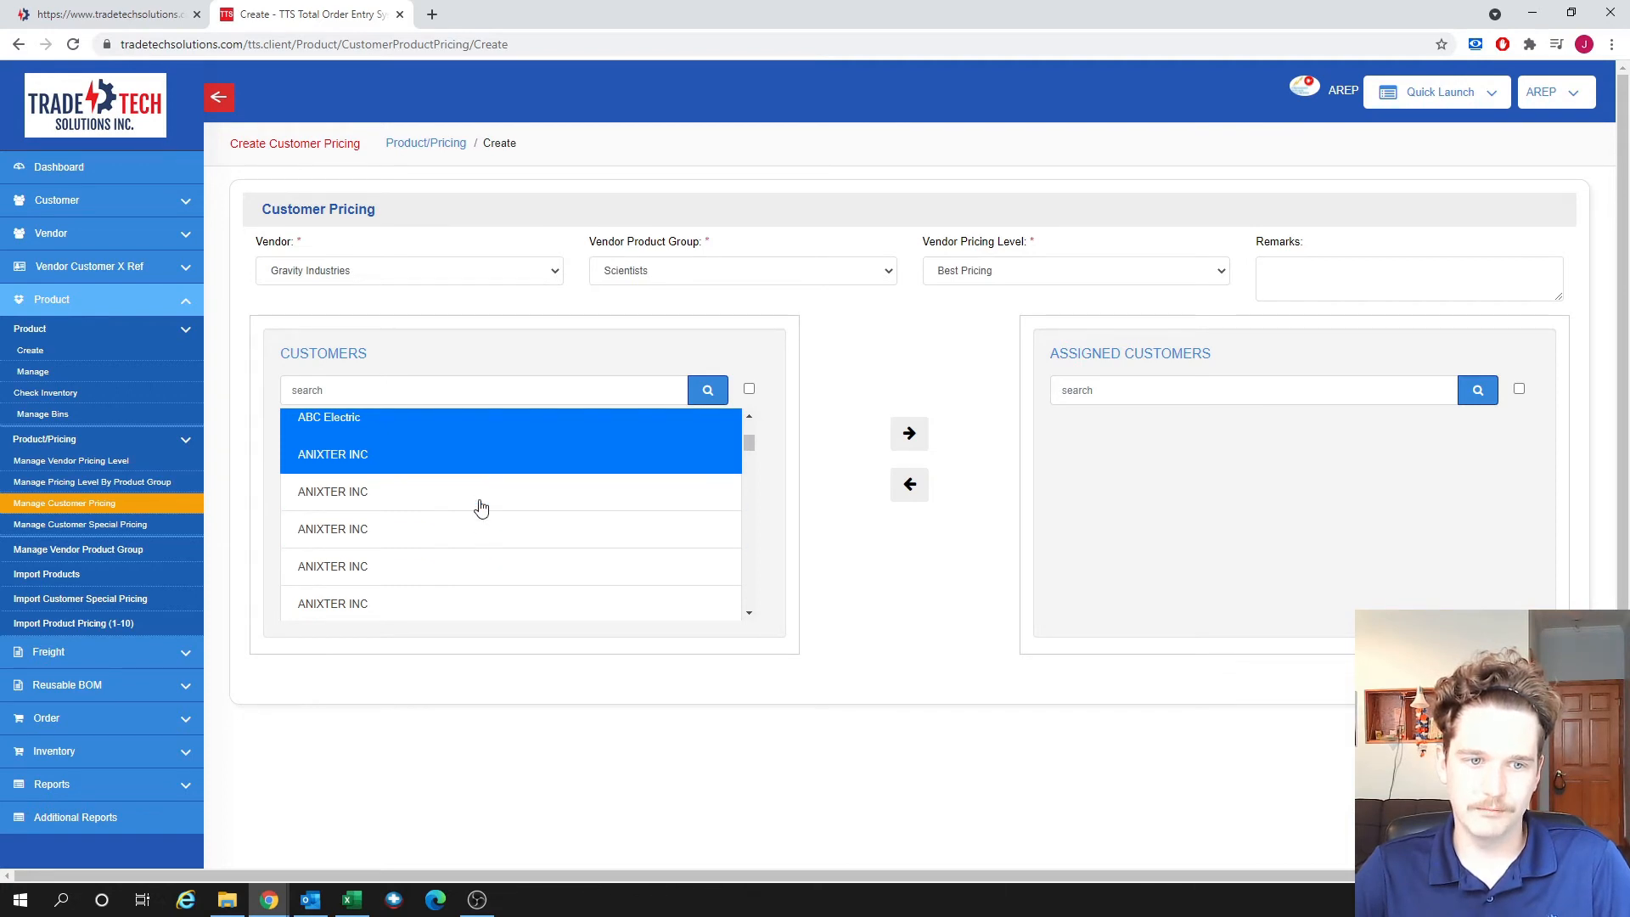
scroll(531, 544, "up", 2)
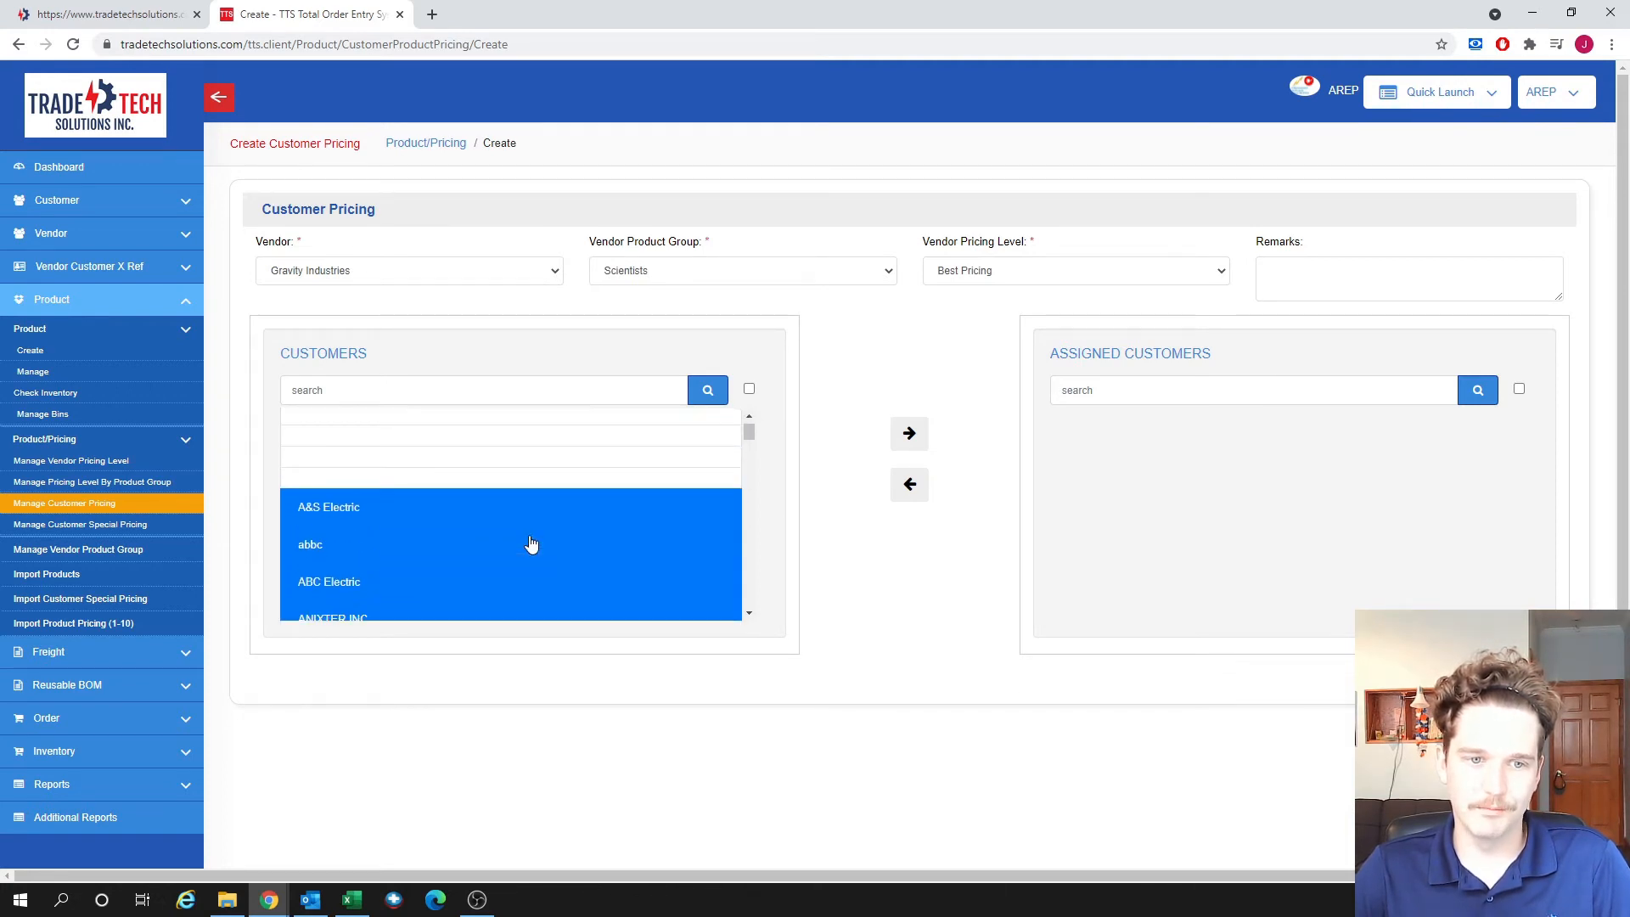
scroll(530, 543, "down", 1)
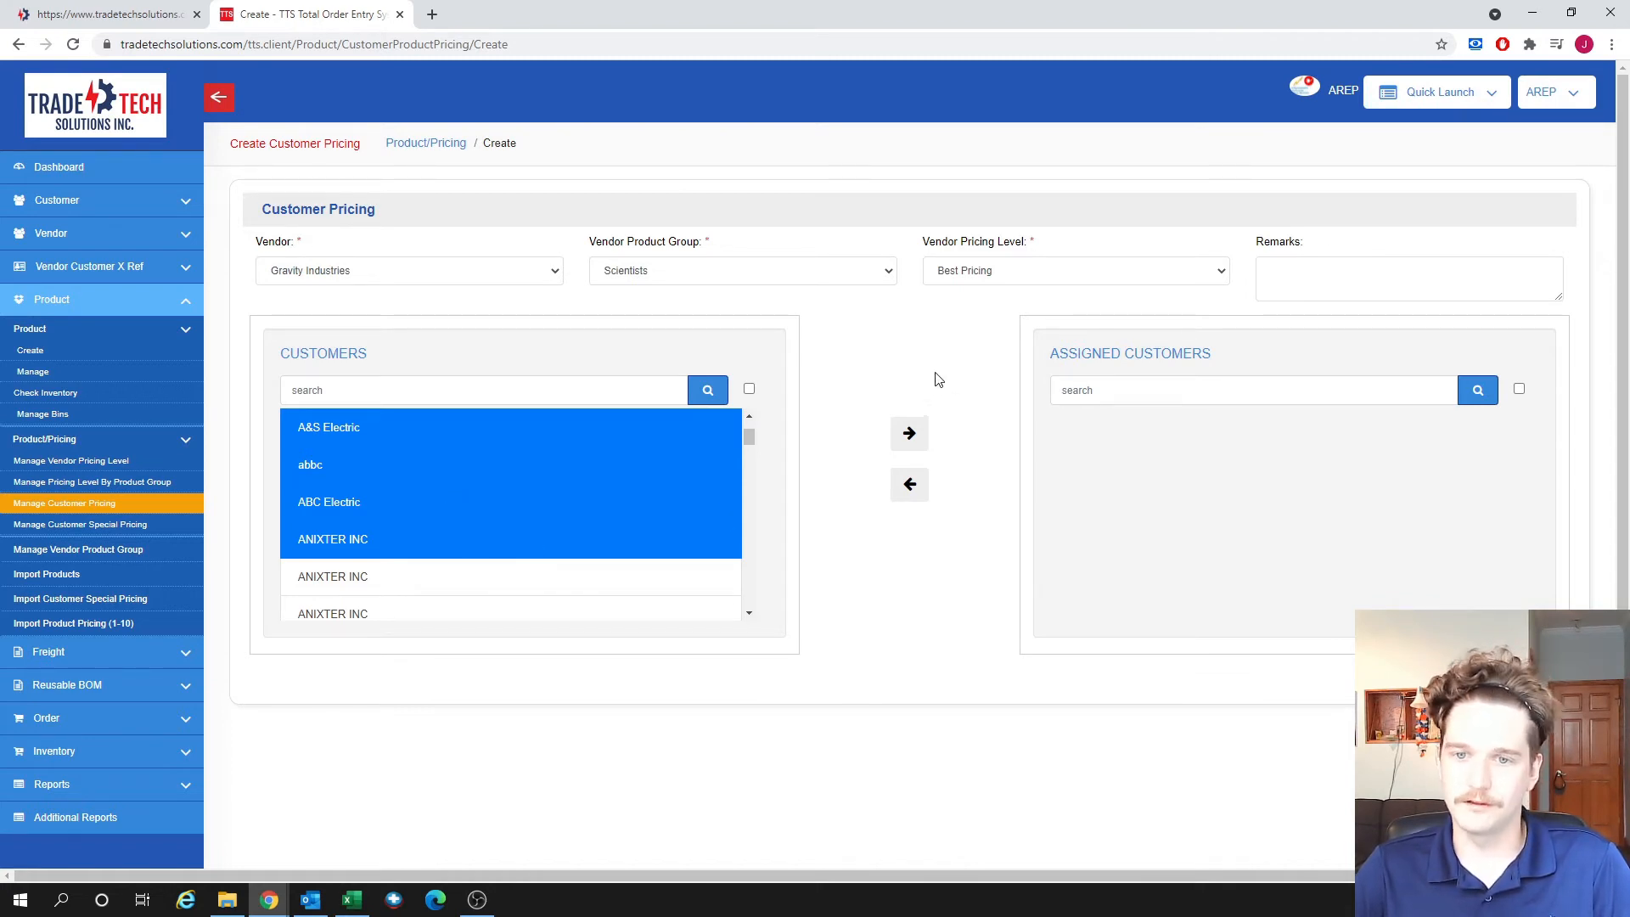
left_click(910, 435)
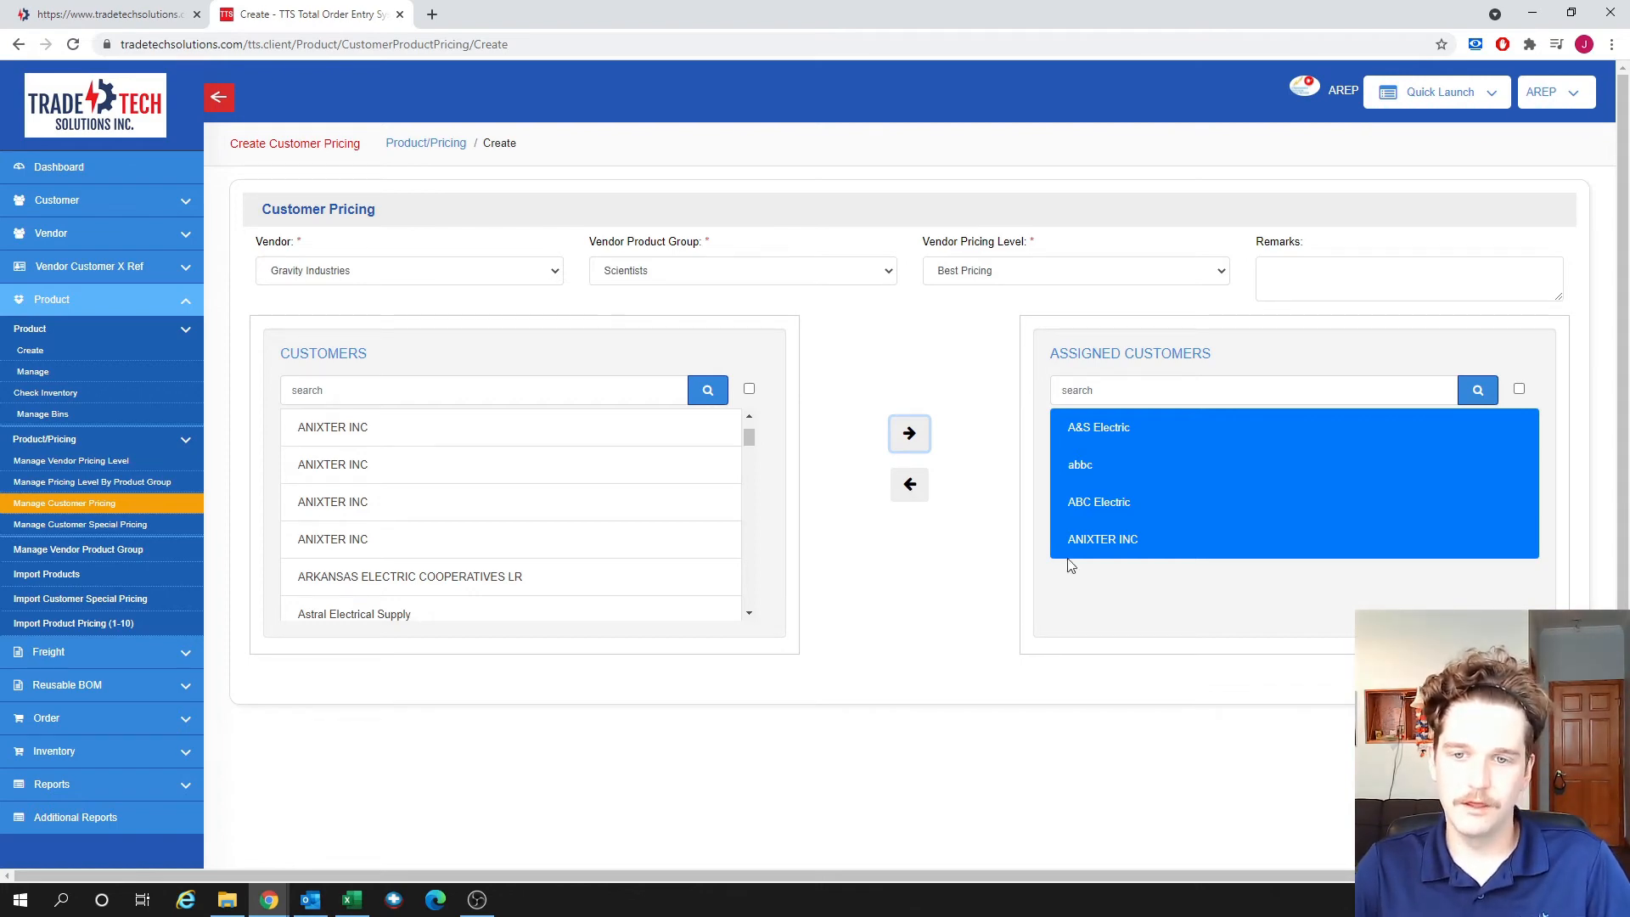
left_click(912, 486)
left_click(908, 437)
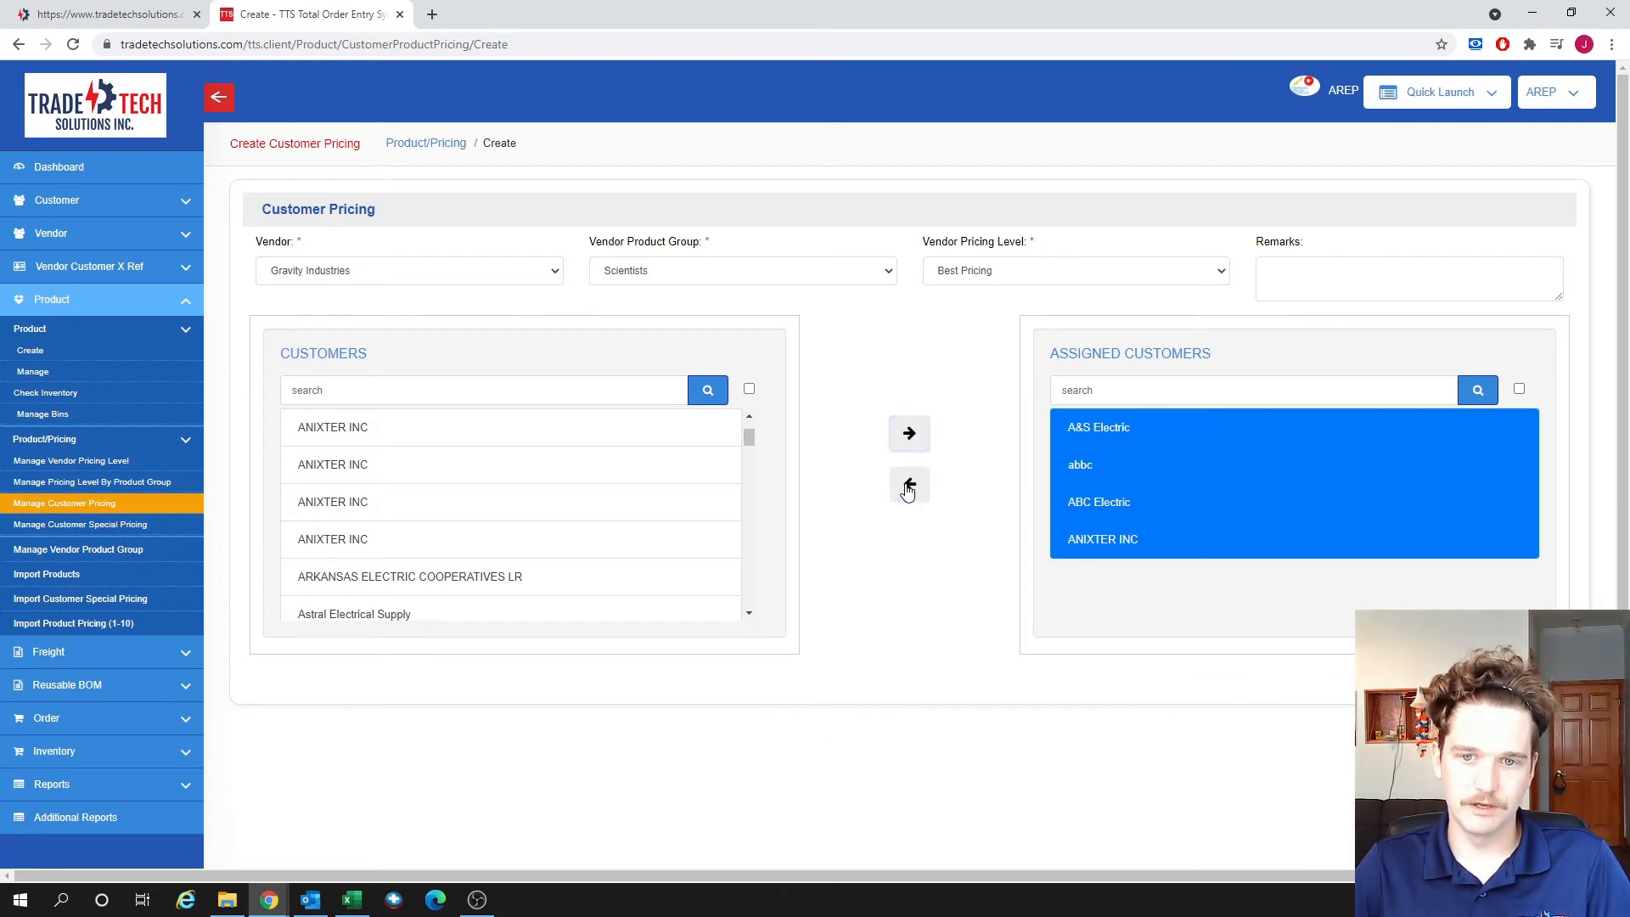
left_click(908, 484)
left_click(912, 437)
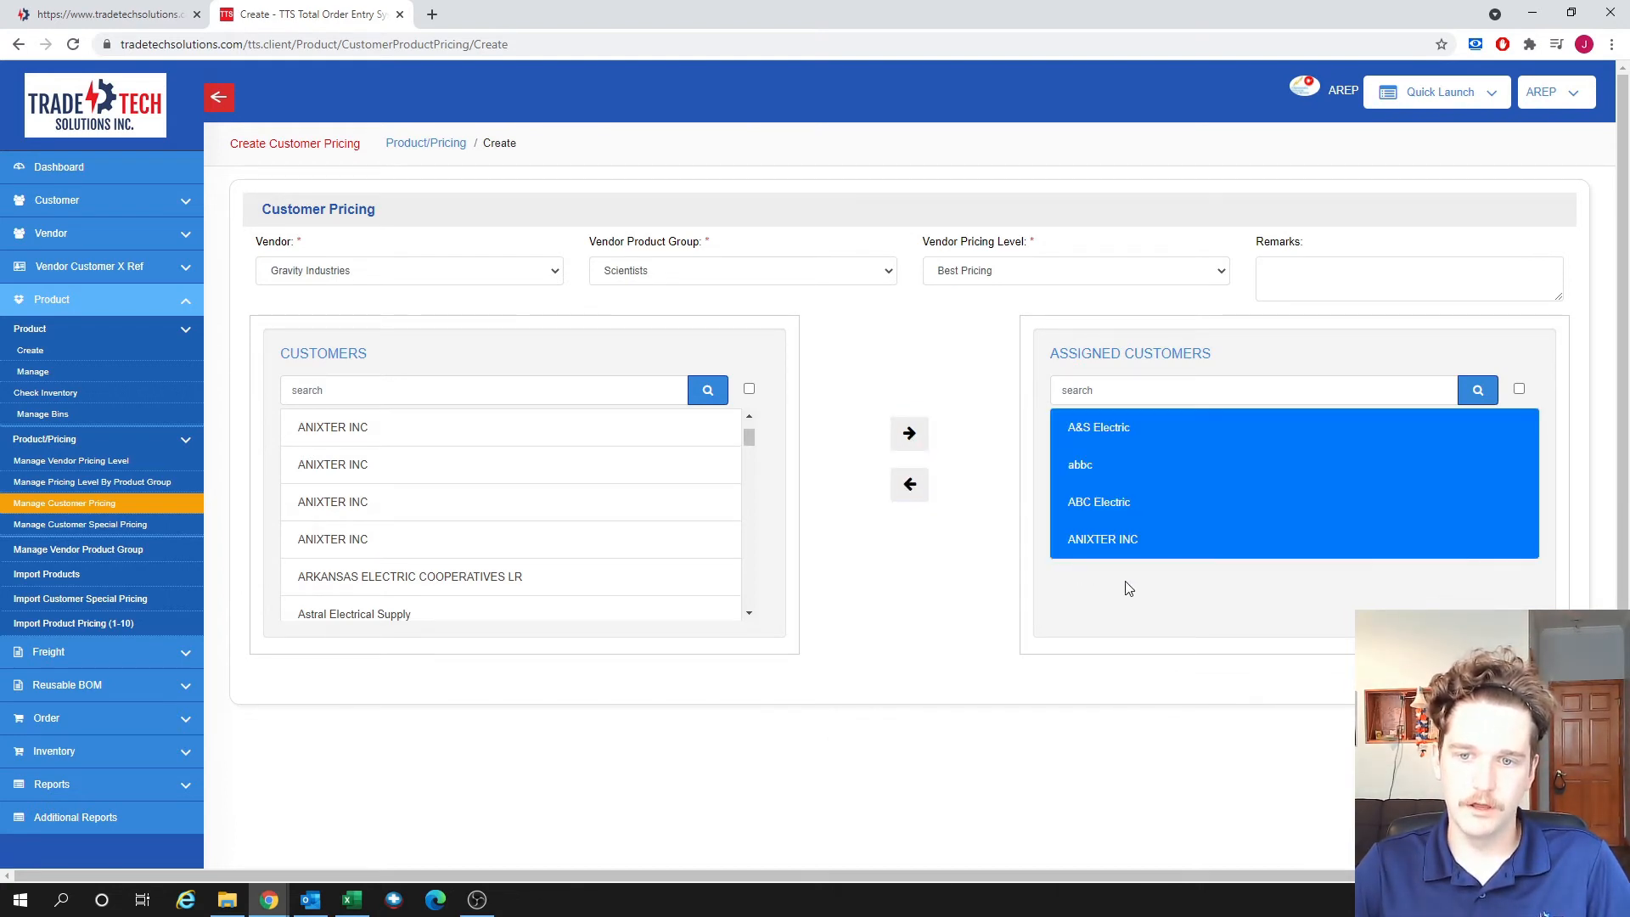
- Deselect A&S Electric, abbc, ABC Electric and ANIXTER INC in the list of assigned customers
left_click(1109, 508)
left_click(1106, 547)
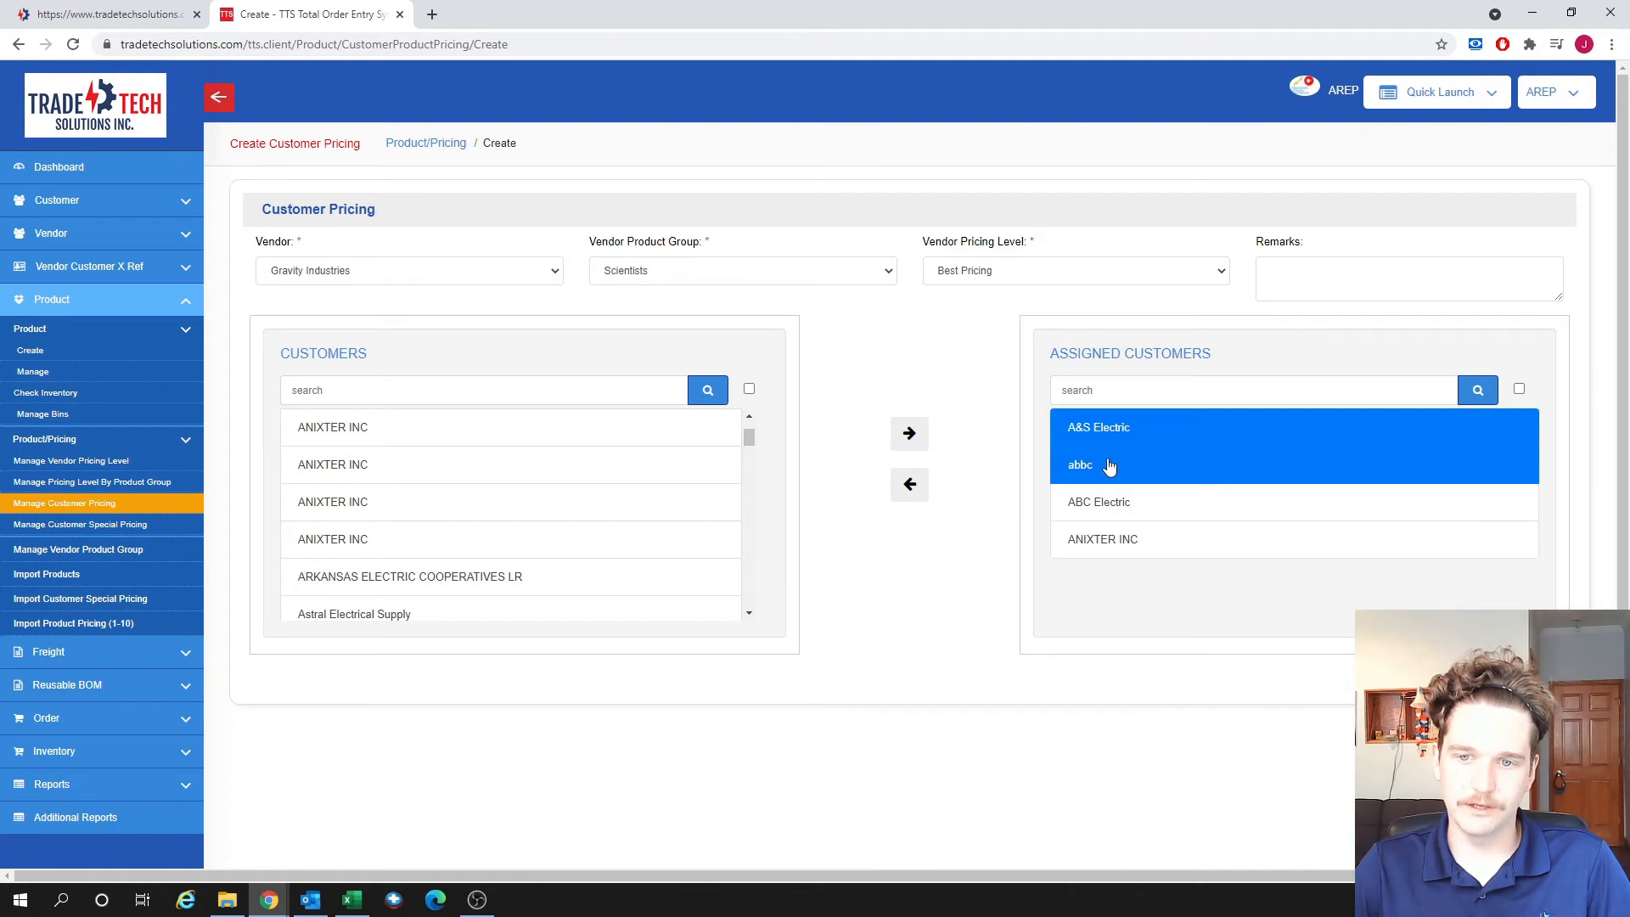
left_click(1110, 466)
left_click(1106, 429)
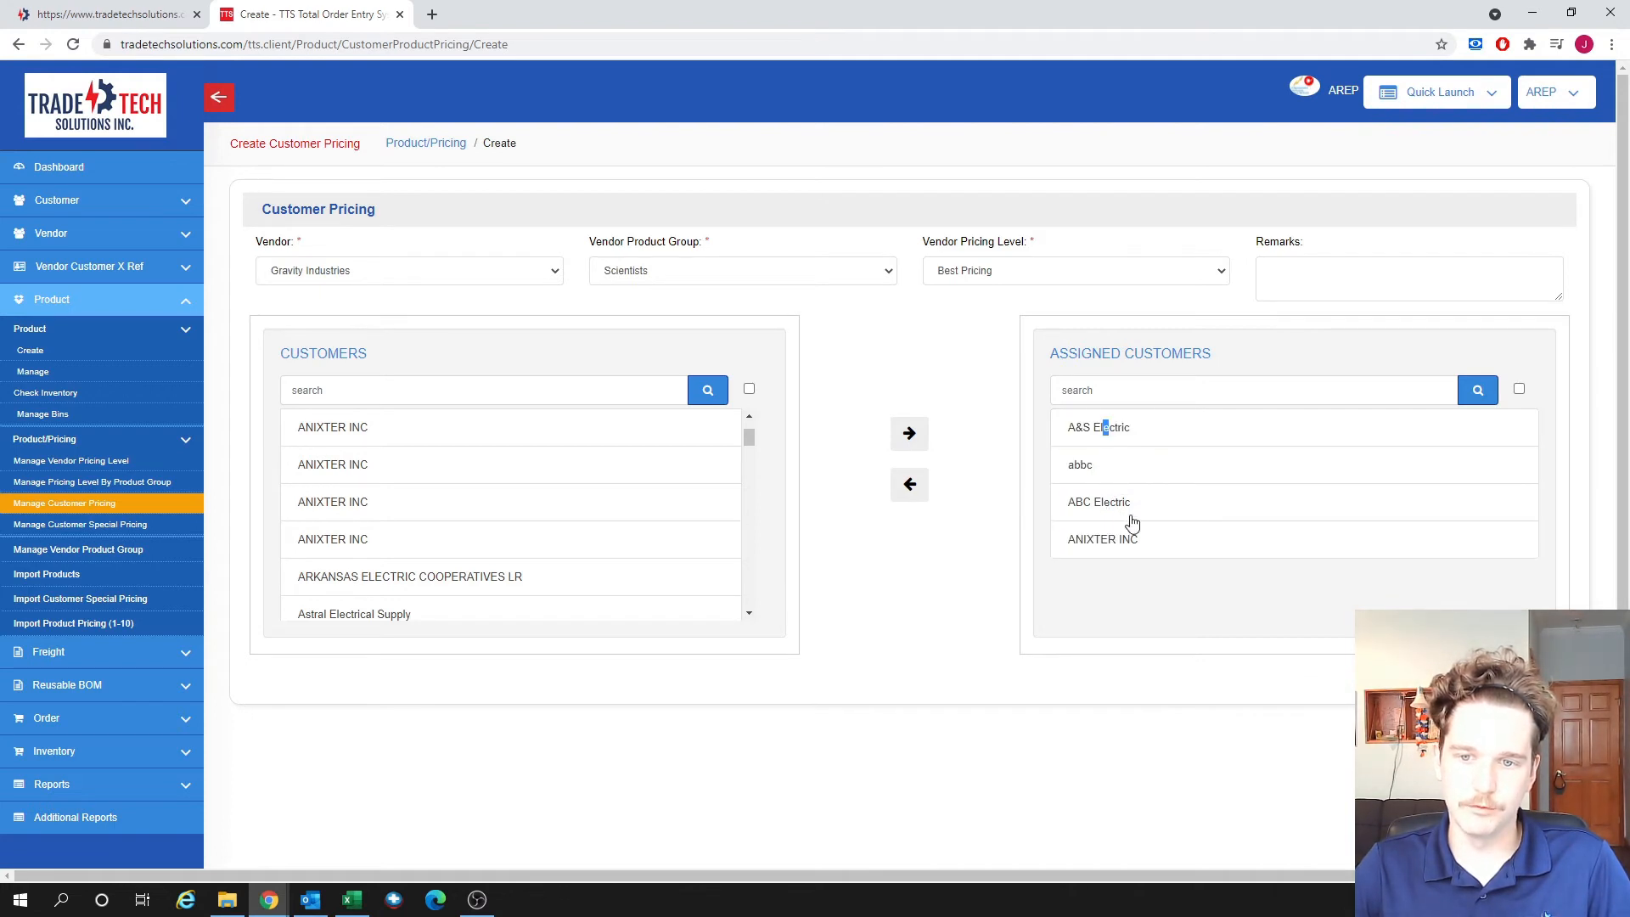
left_click(1129, 467)
left_click(919, 490)
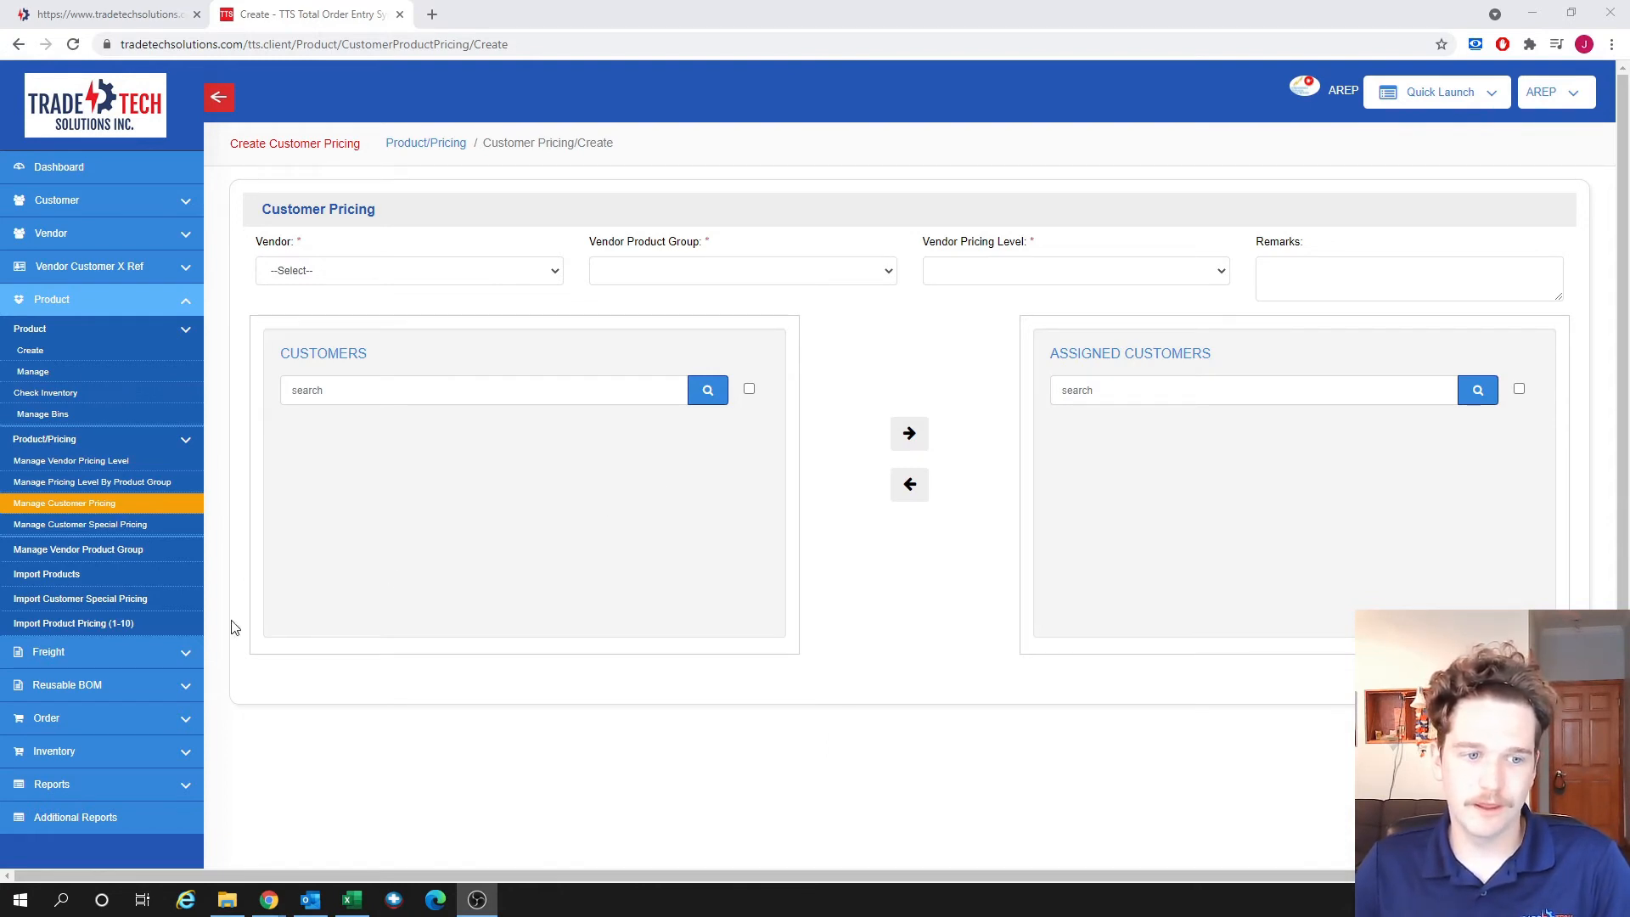
- Create a new order with Gravity Industries as the vendor and A&S Electric as the customer
left_click(156, 725)
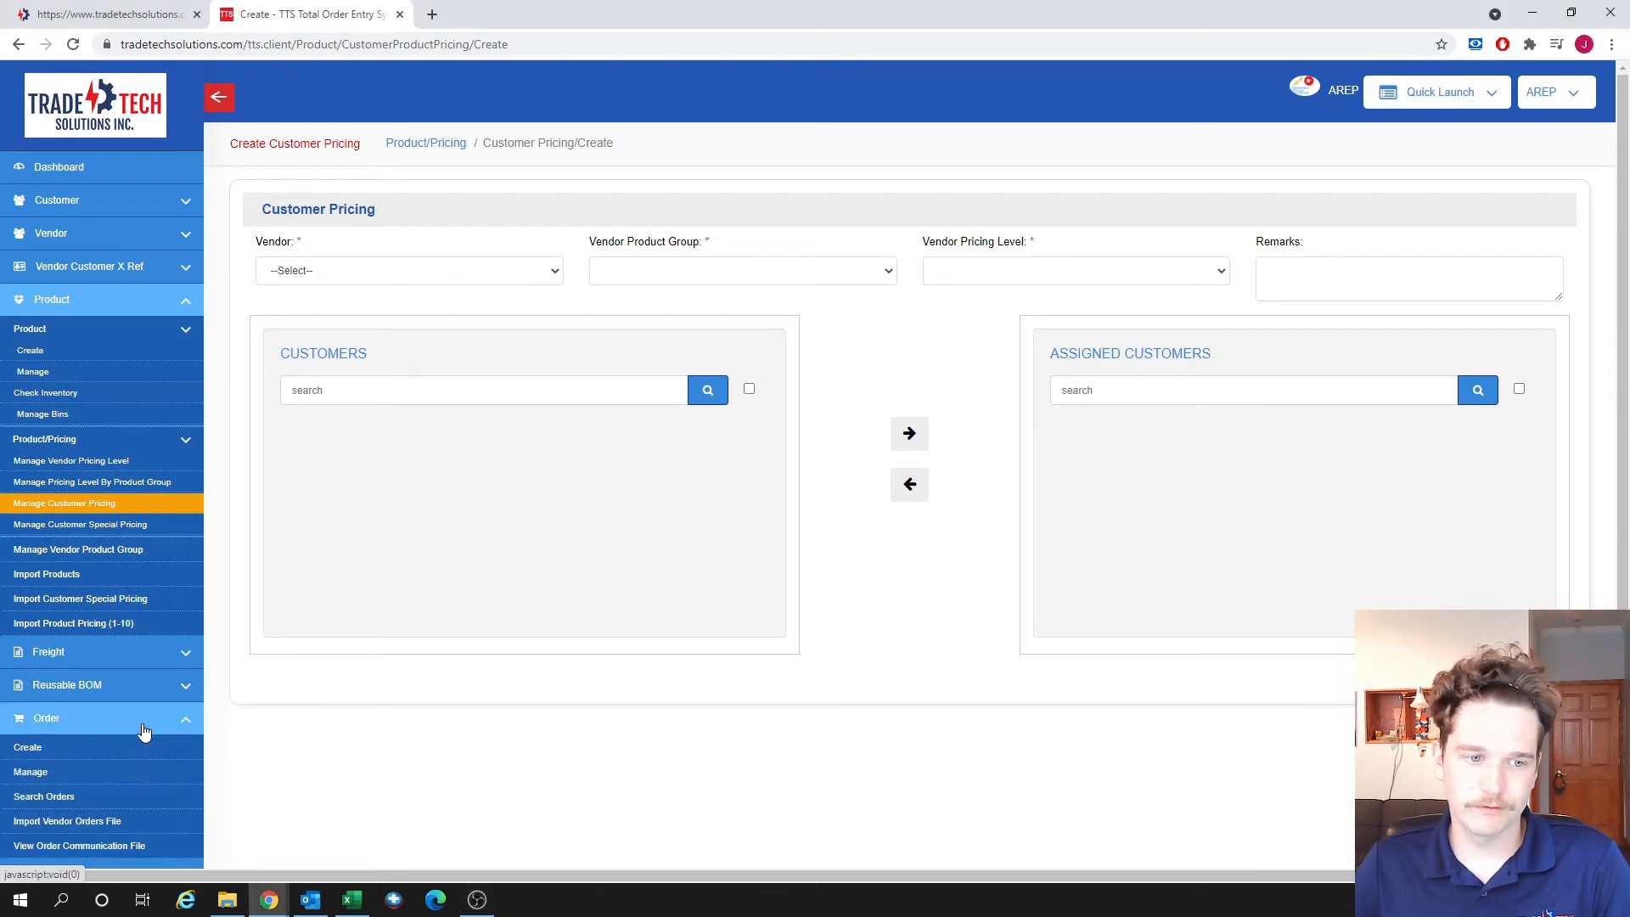
left_click(67, 753)
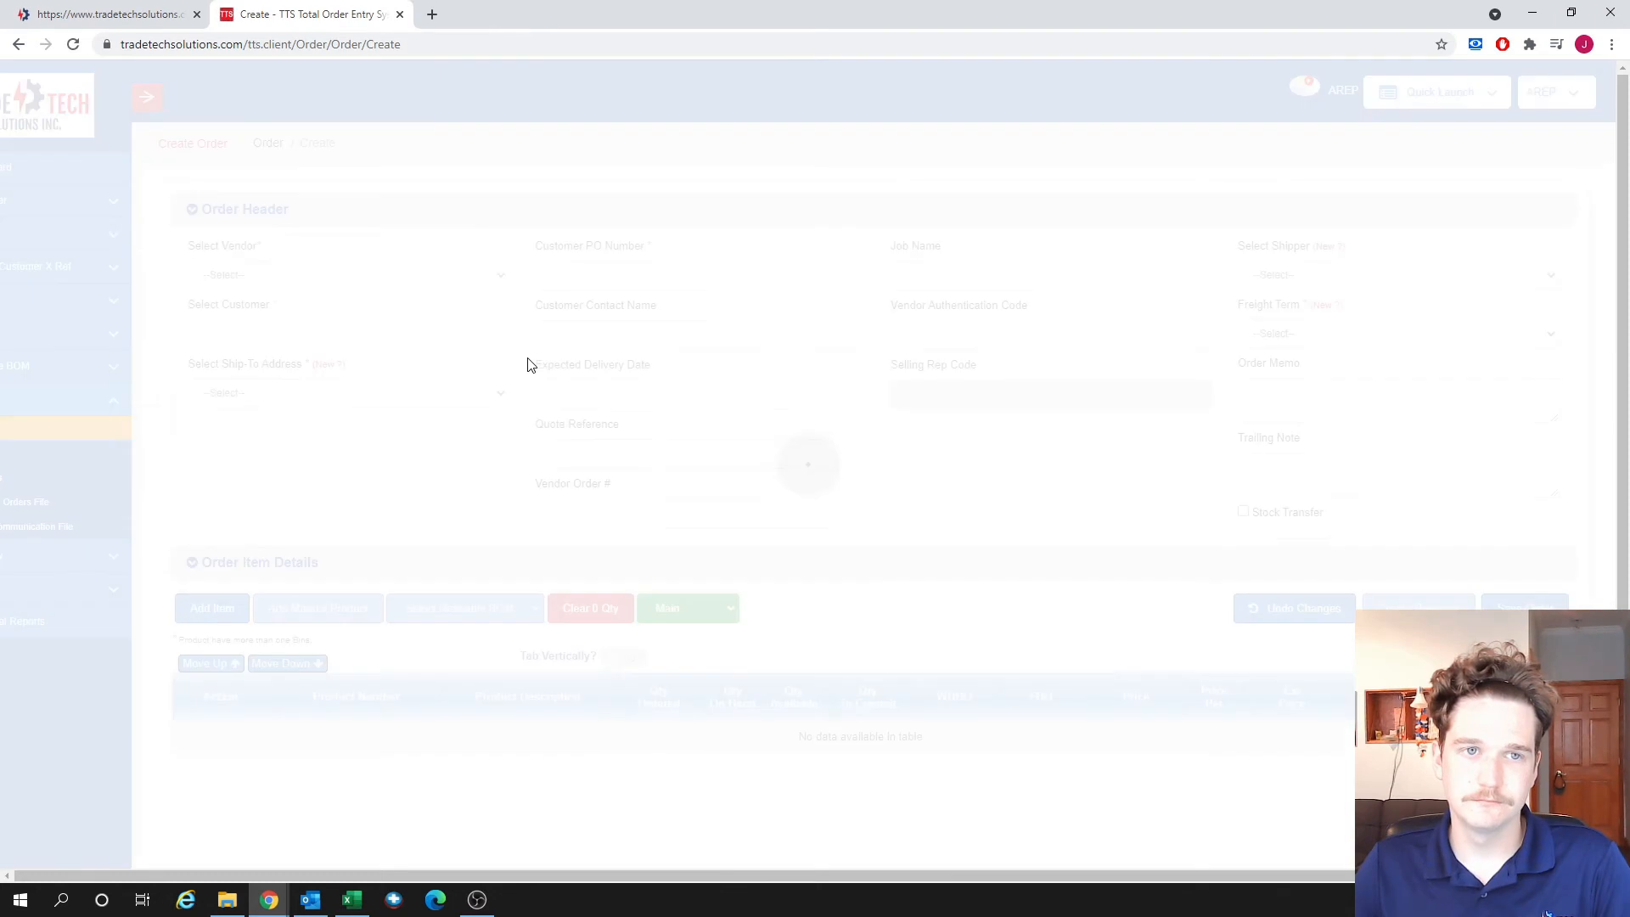
left_click(367, 277)
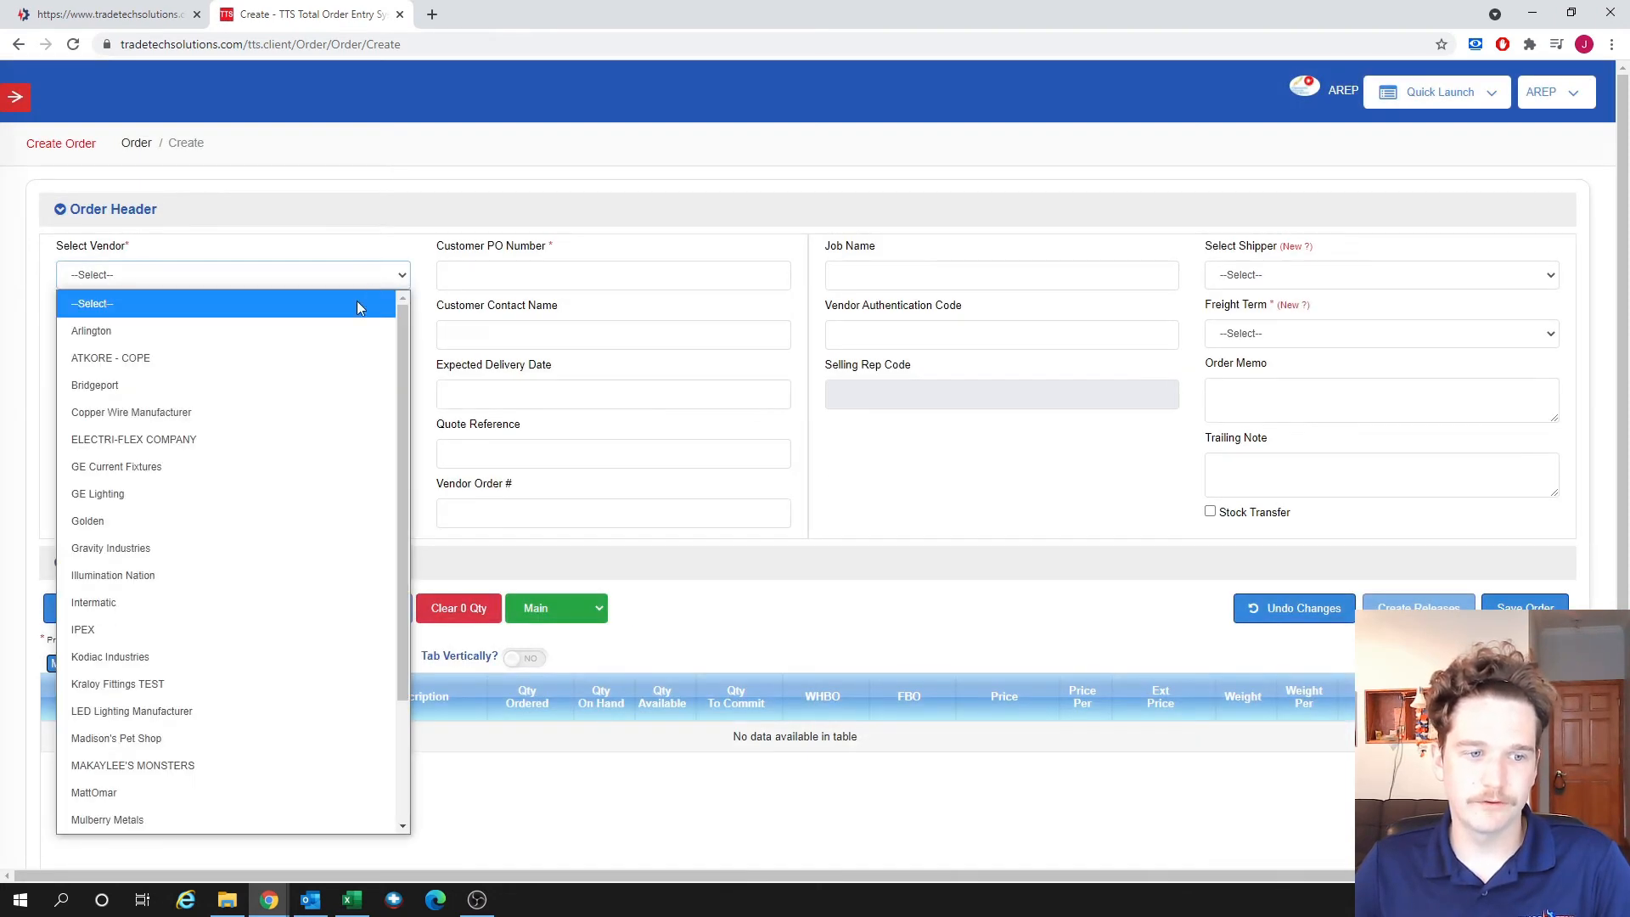
left_click(225, 552)
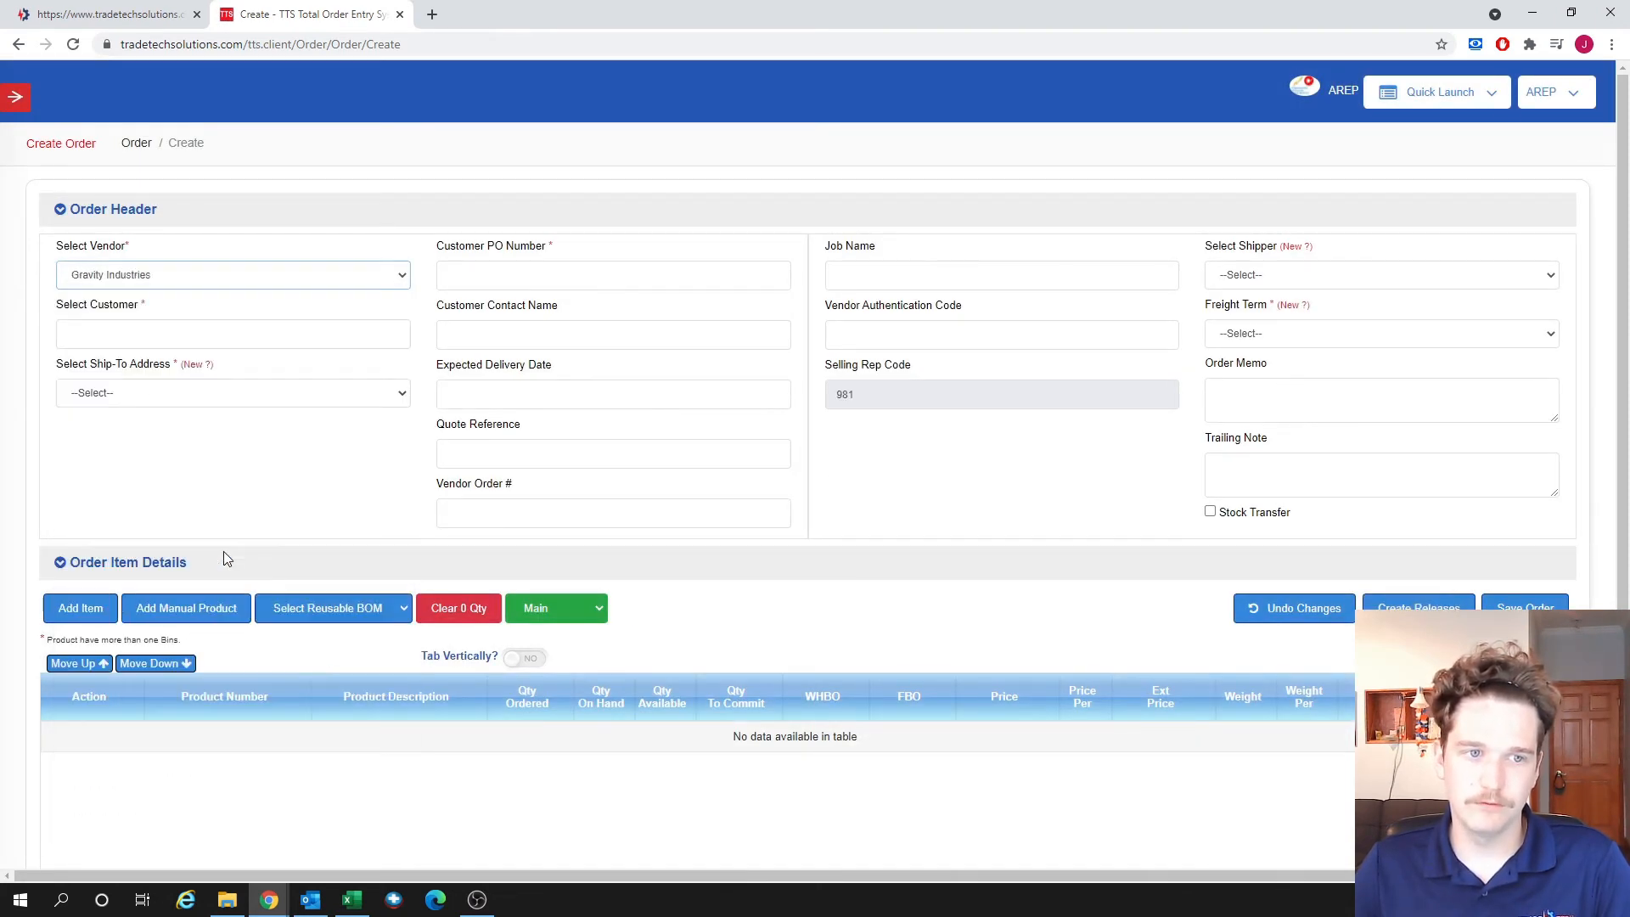
left_click(312, 338)
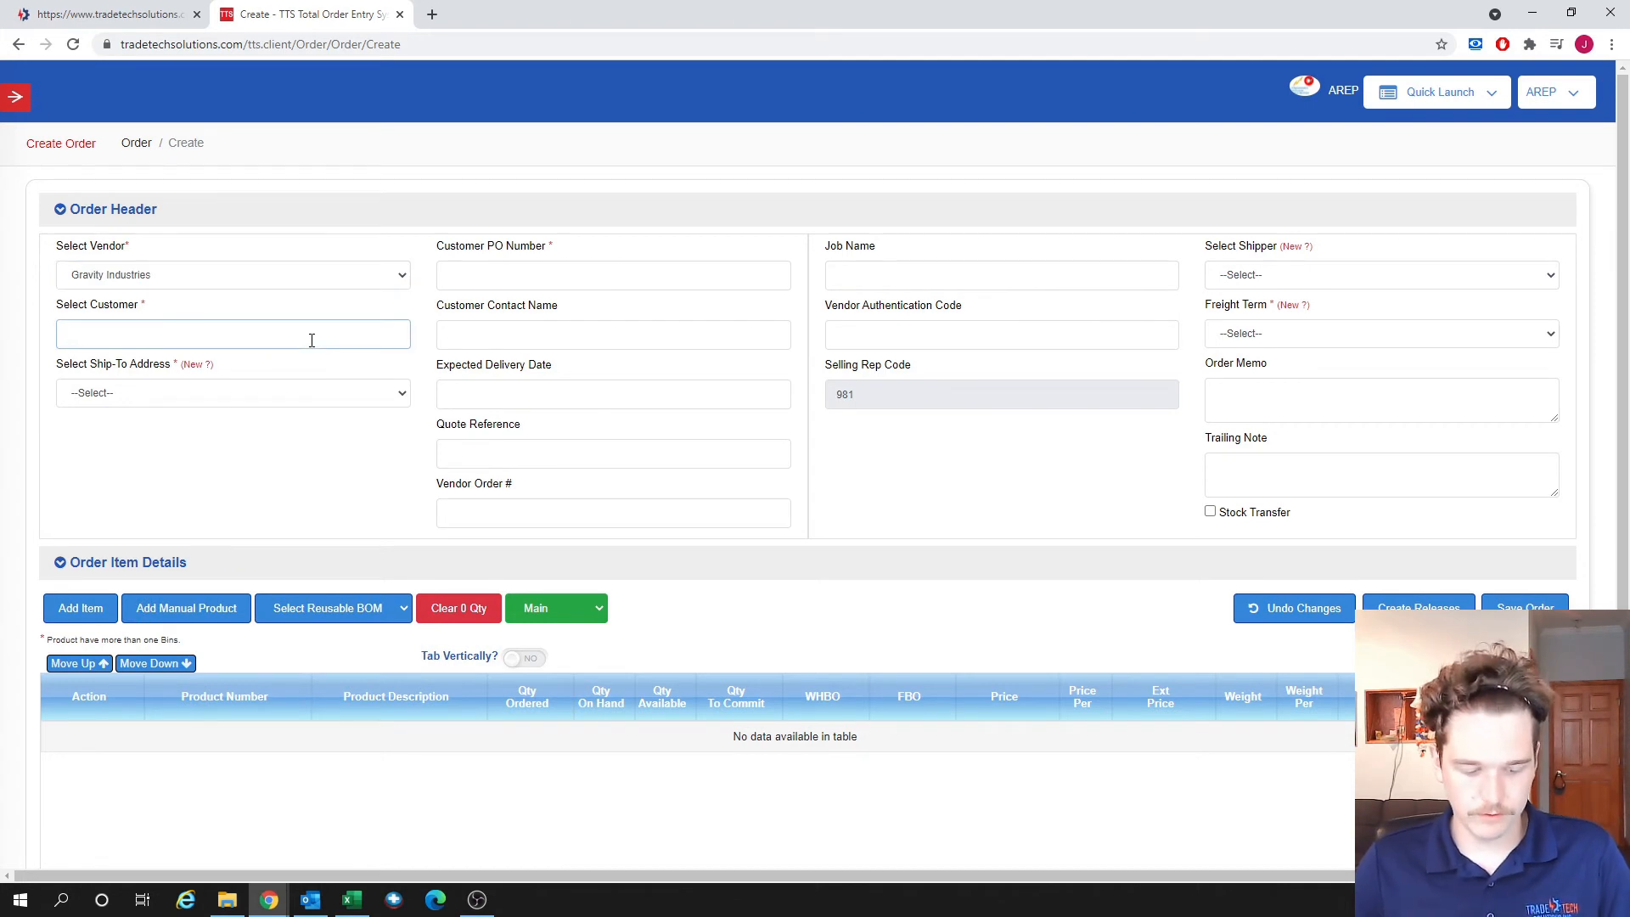
type("a&")
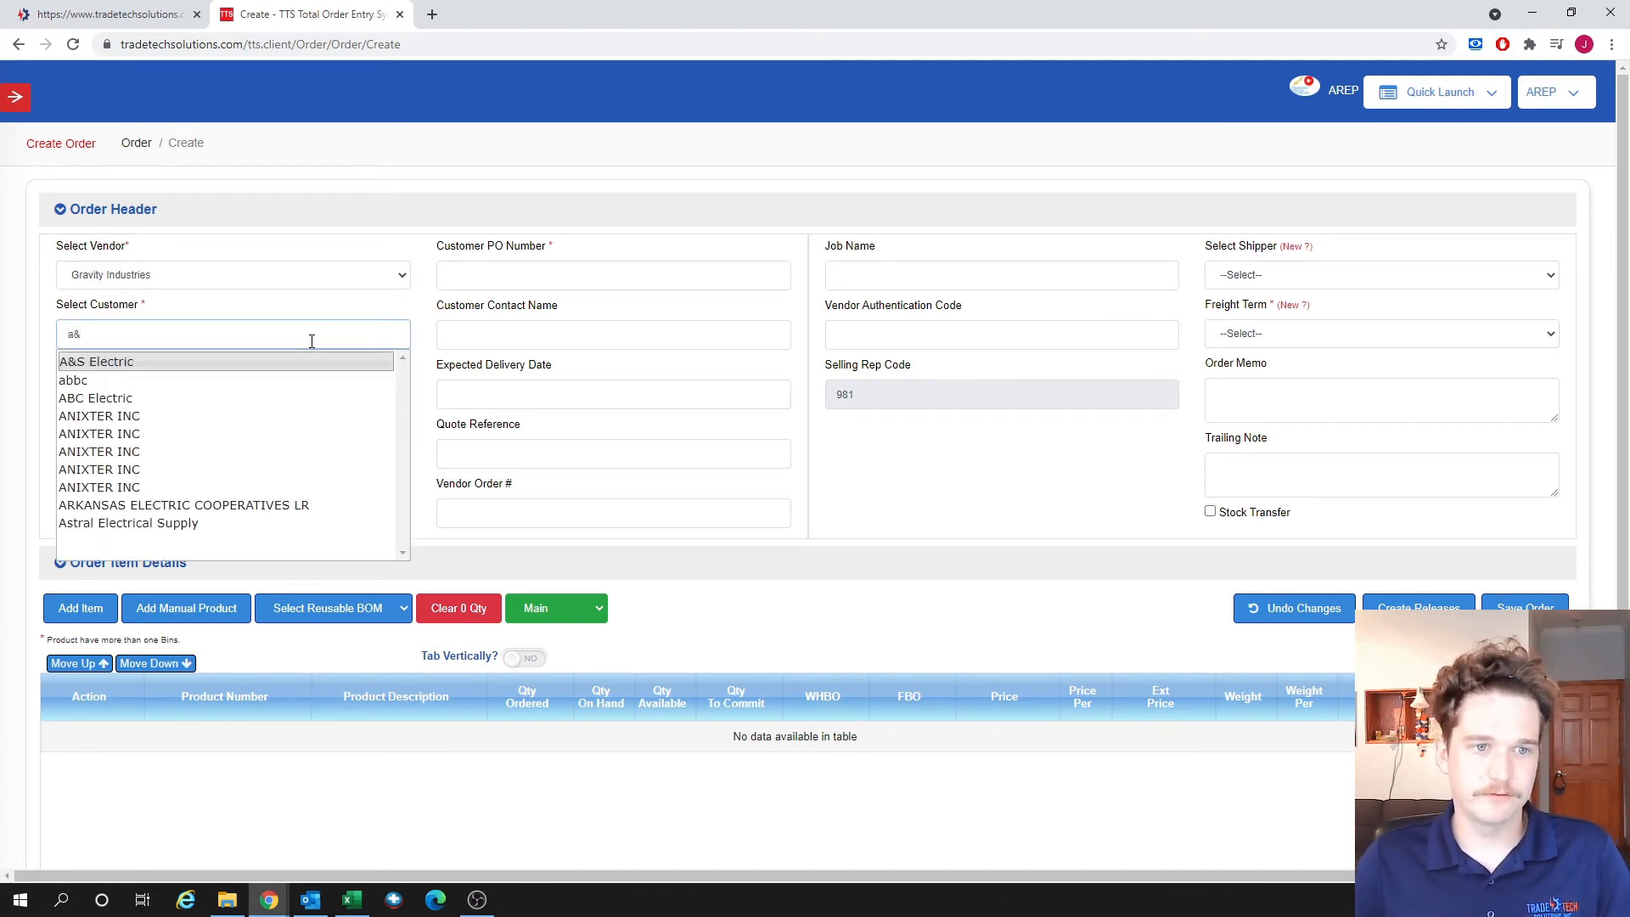
left_click(314, 363)
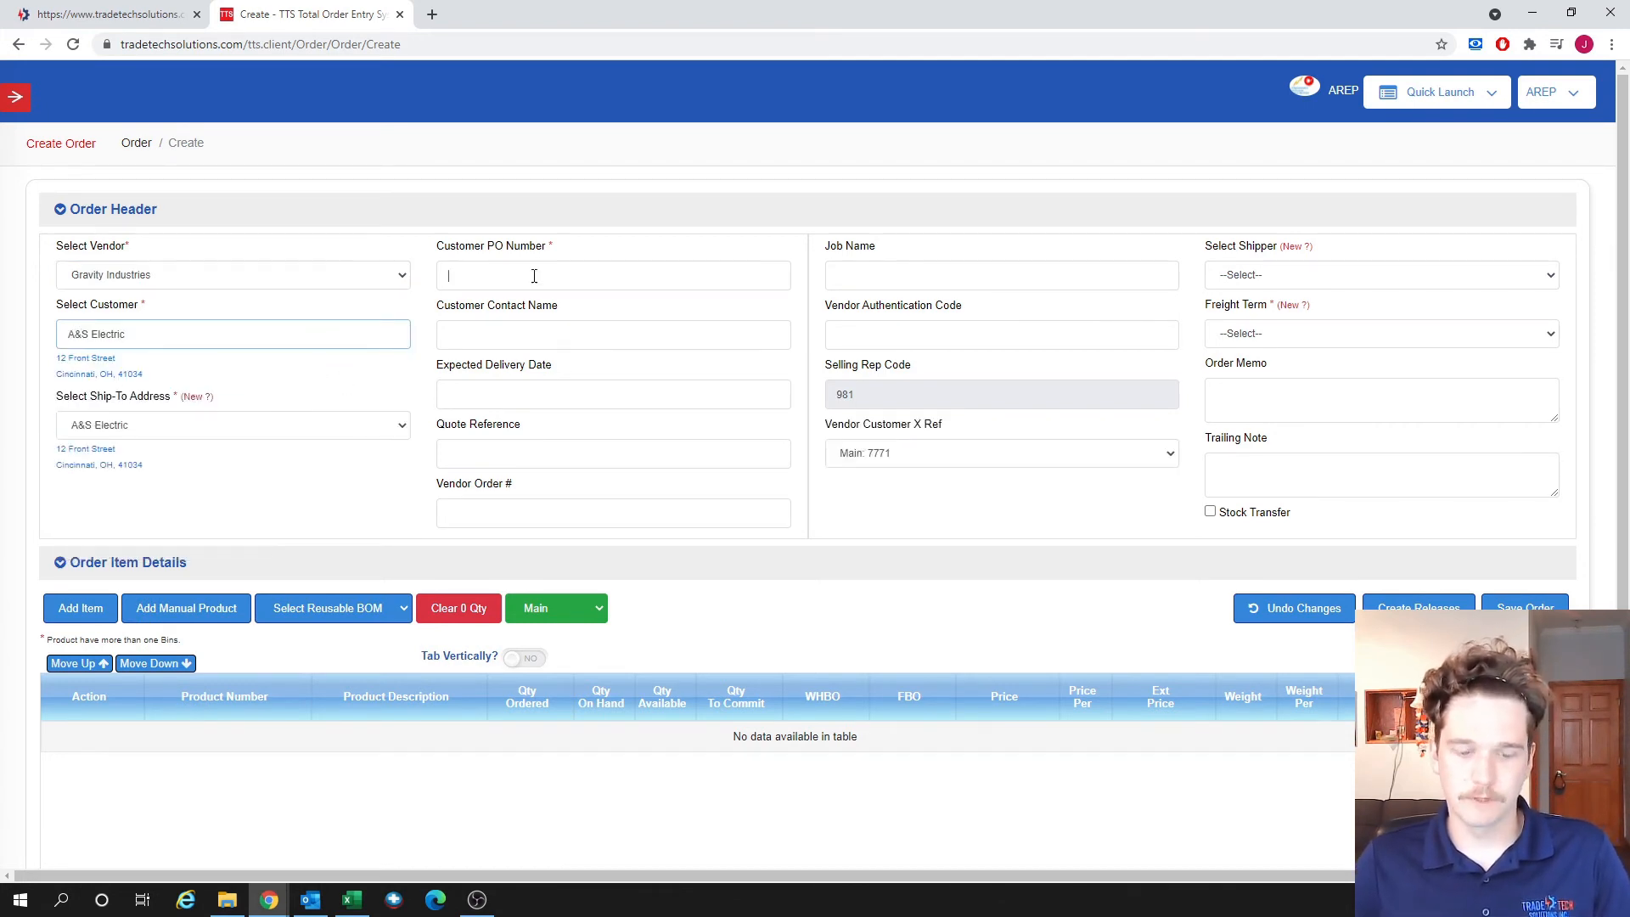
- Enter the customer PO number and set the order's freight term to FMA-Newtons second
type("3576y356y3")
left_click(1330, 333)
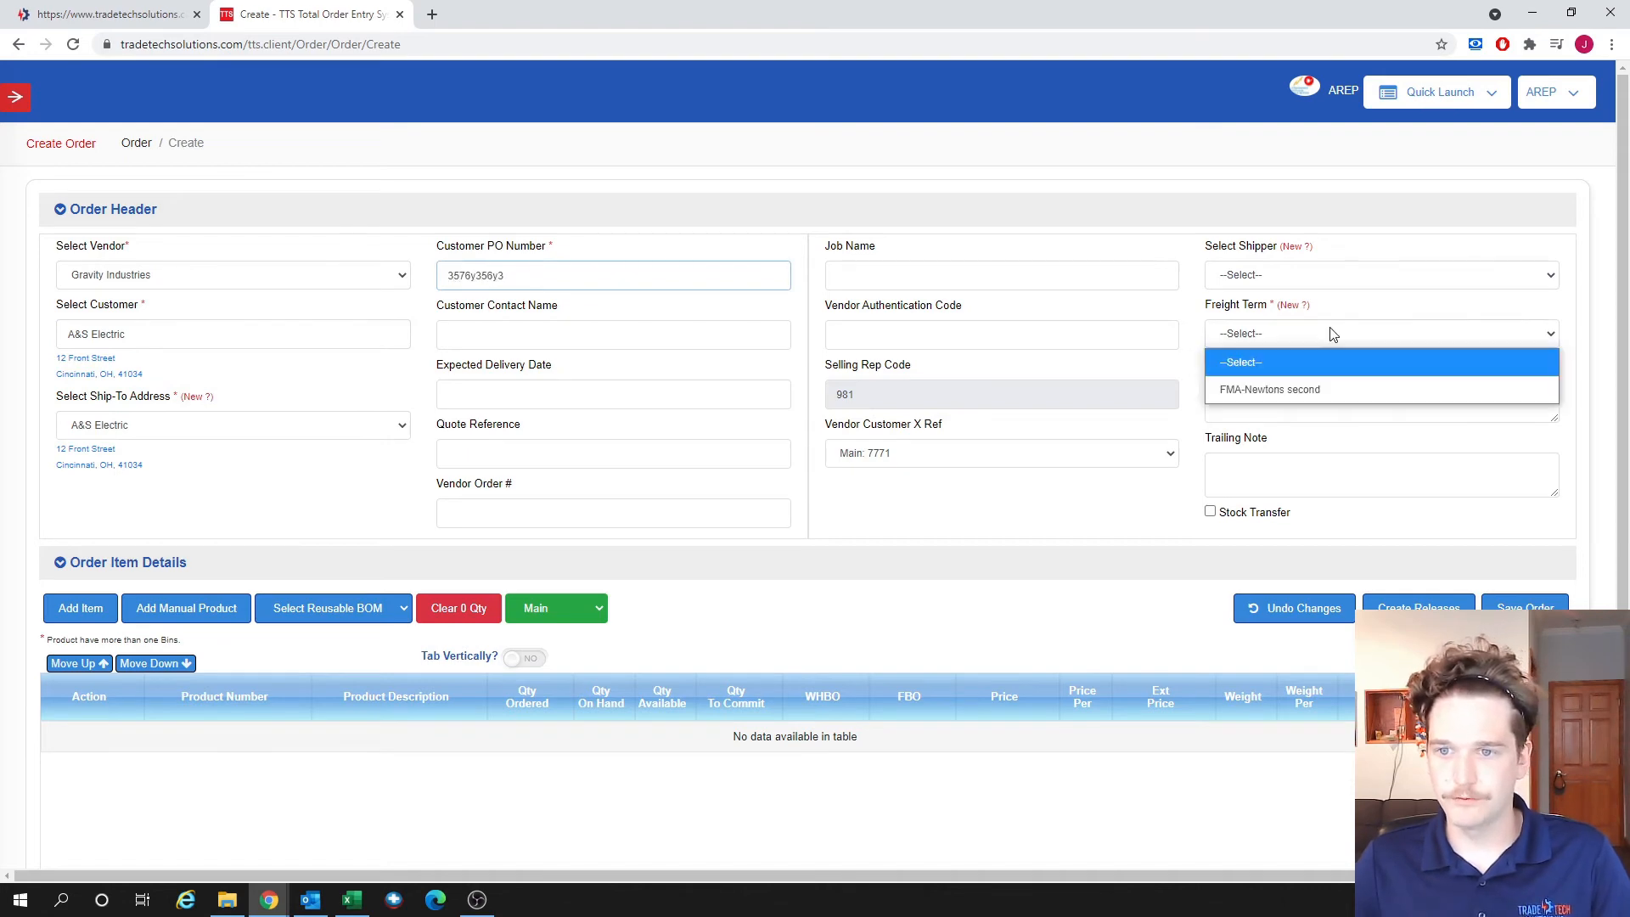
left_click(1296, 389)
- Check the pricing methods offered to A&S Electric for the product Brahe, and close the order item without adding it
left_click(99, 608)
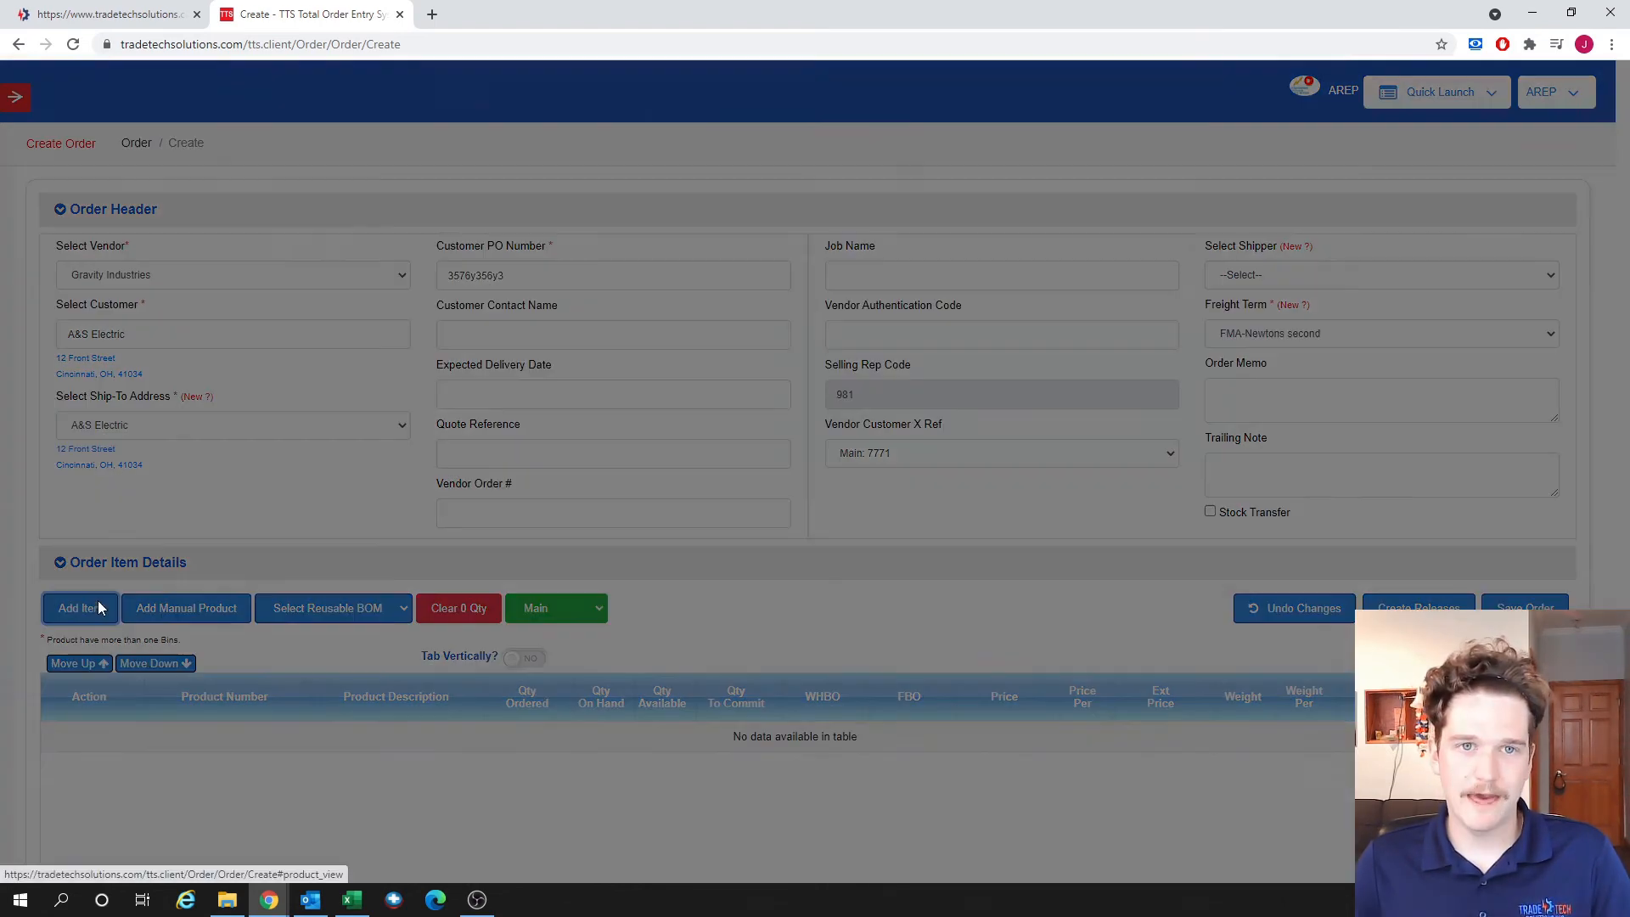
type("br")
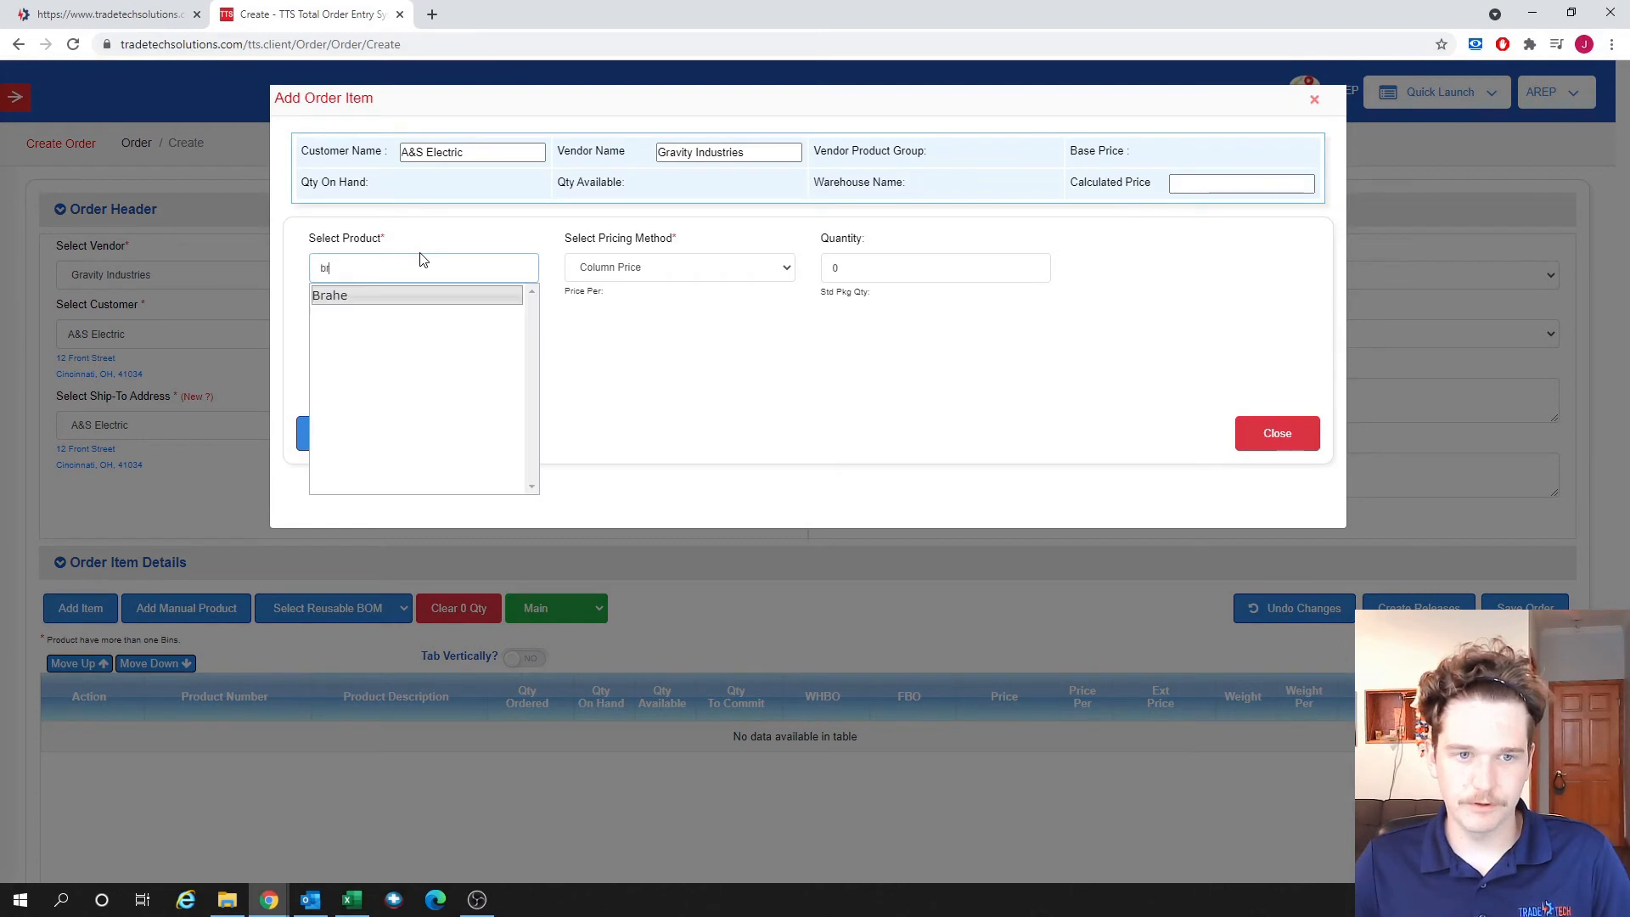
left_click(412, 294)
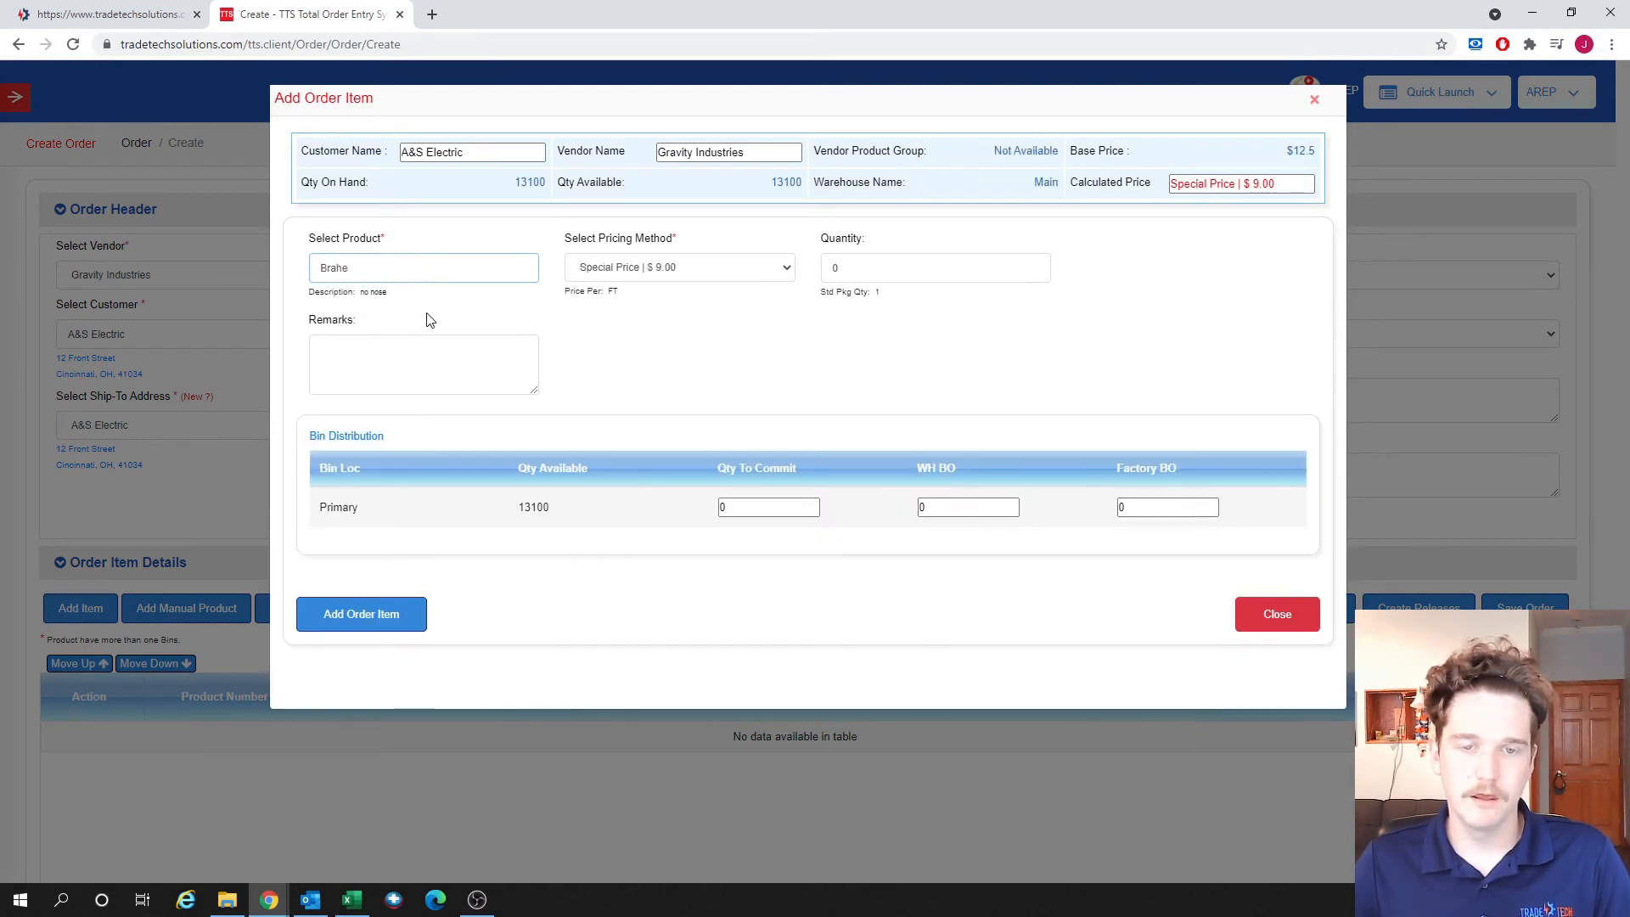
left_click(715, 270)
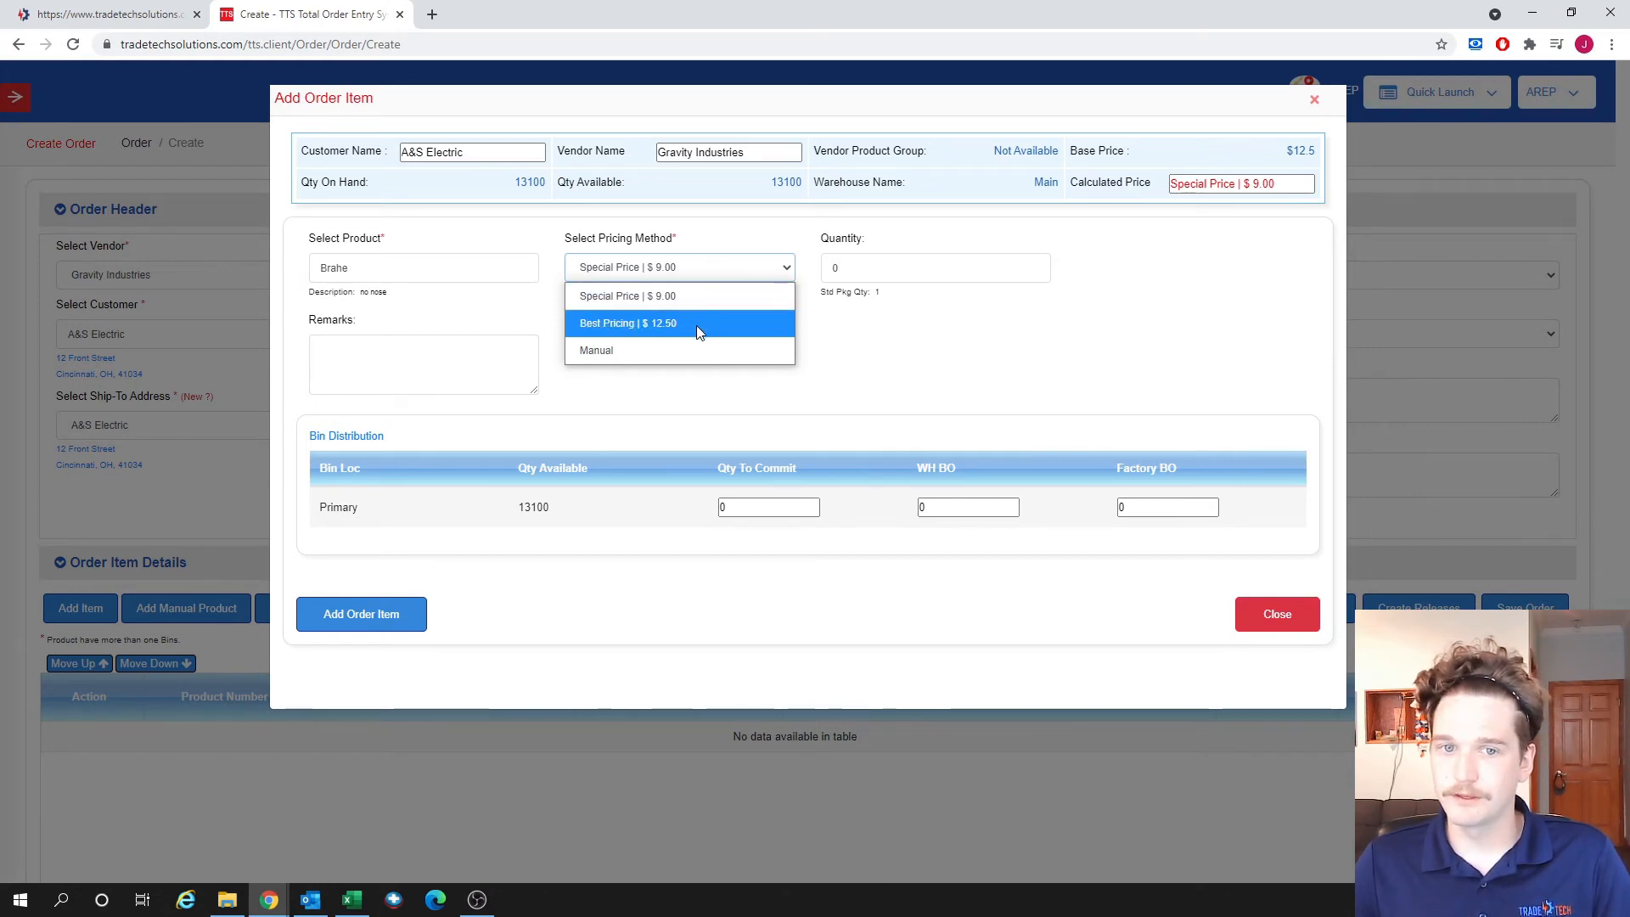
left_click(1019, 397)
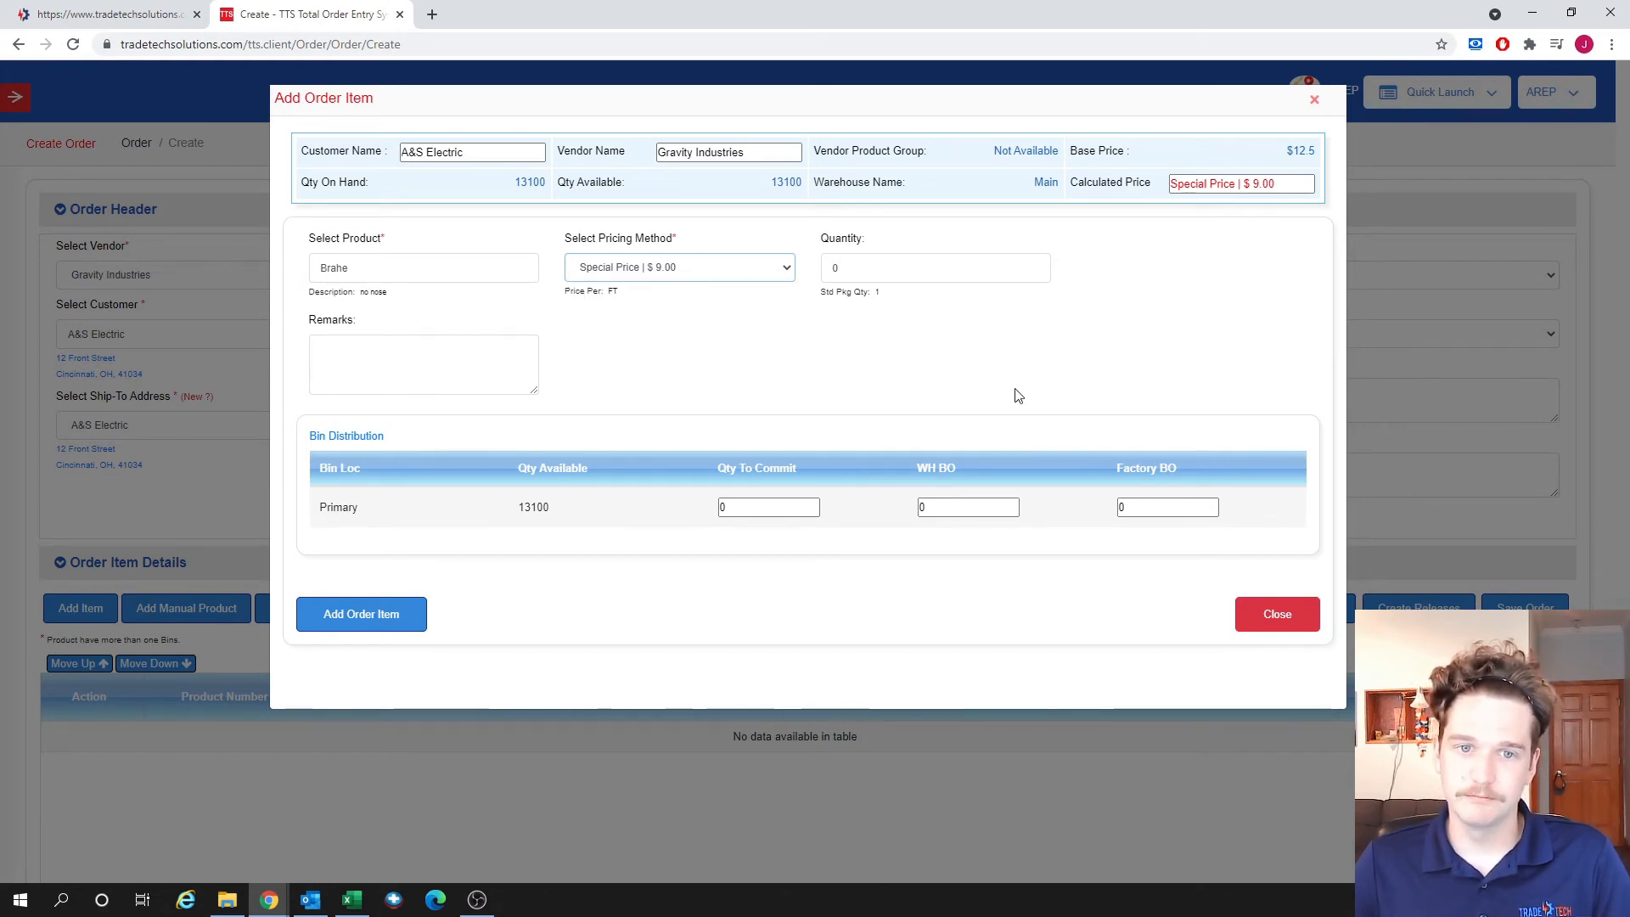
left_click(1261, 613)
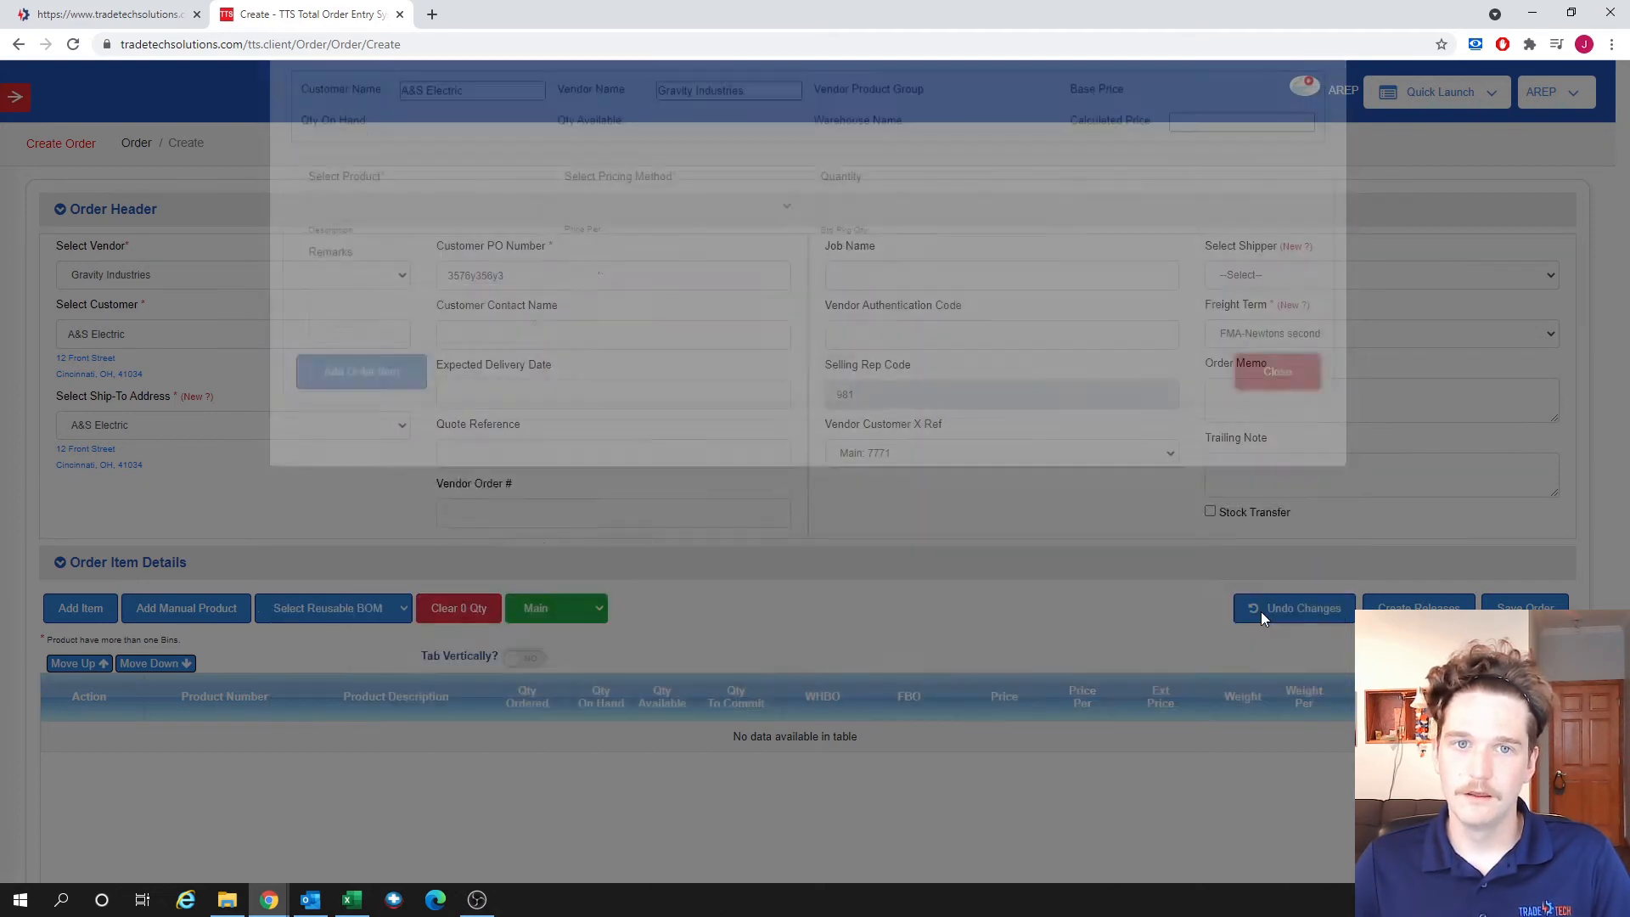
- Change the order's customer to ABC Electric and enter a new customer PO number
left_click(216, 330)
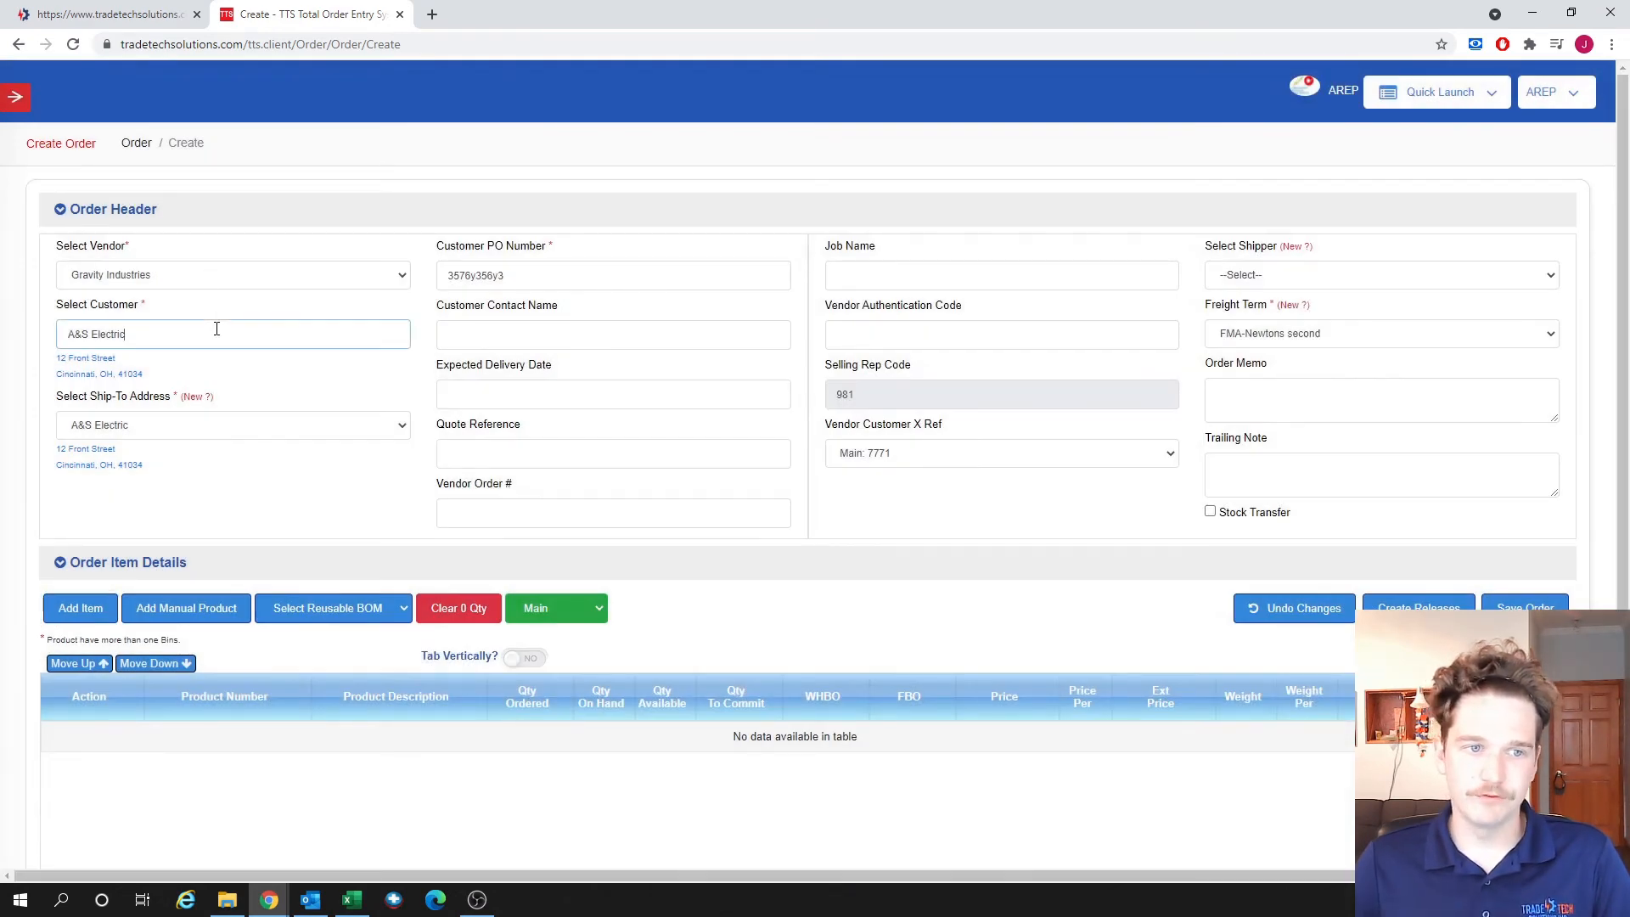
key("BackSpace")
key("BackSpace")
key("BackSpace")
key("BackSpace")
key("BackSpace")
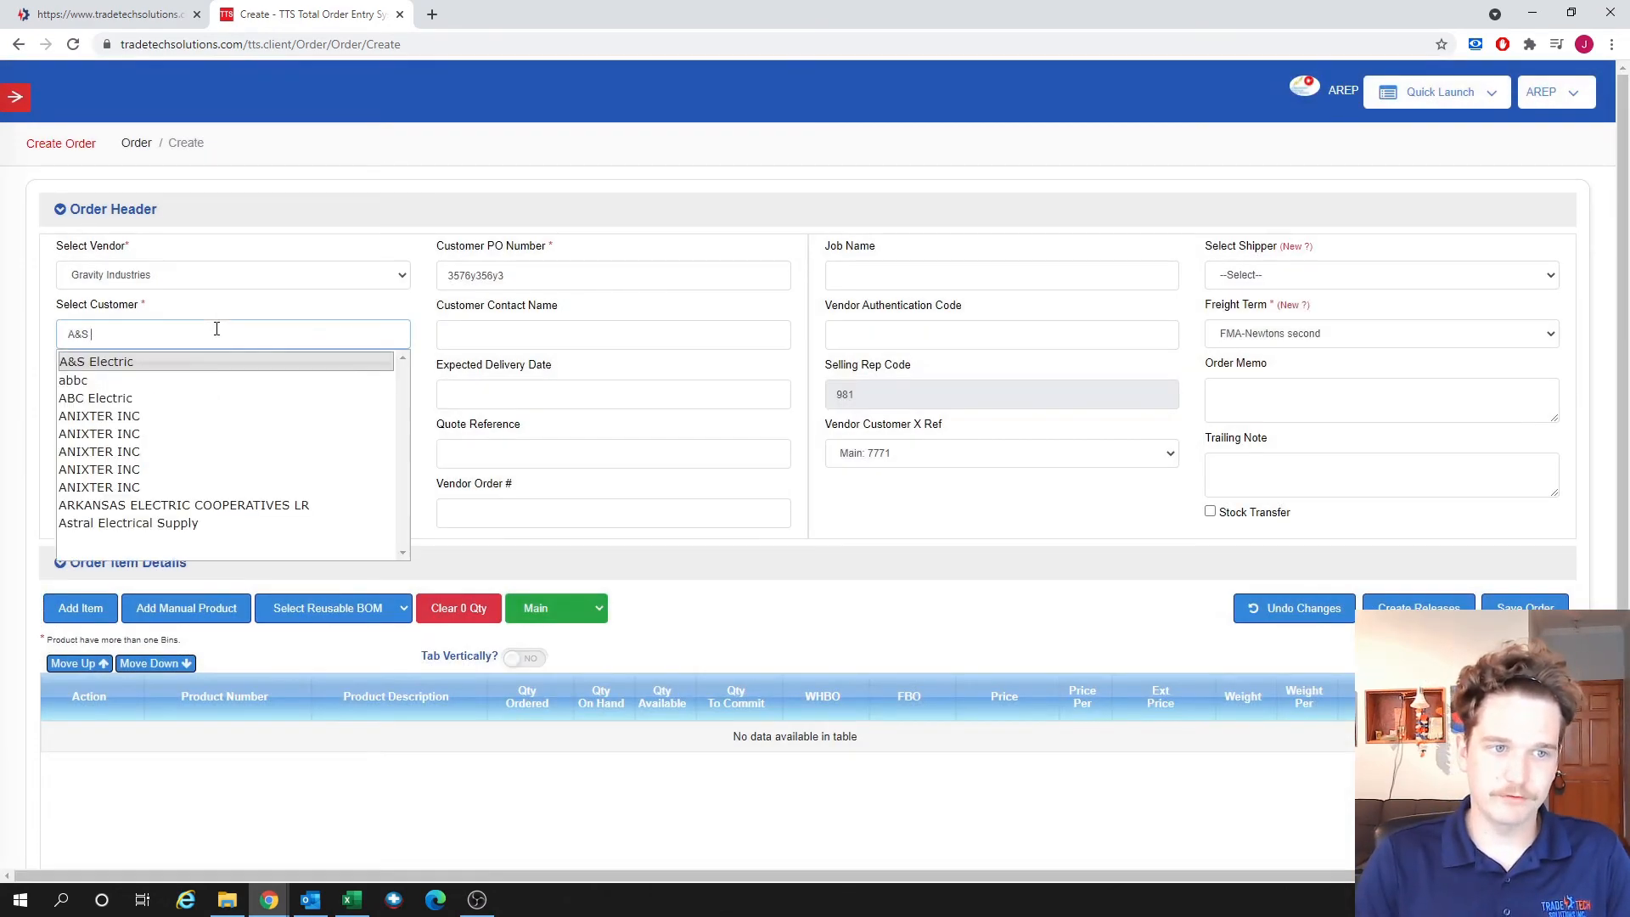
type("abc")
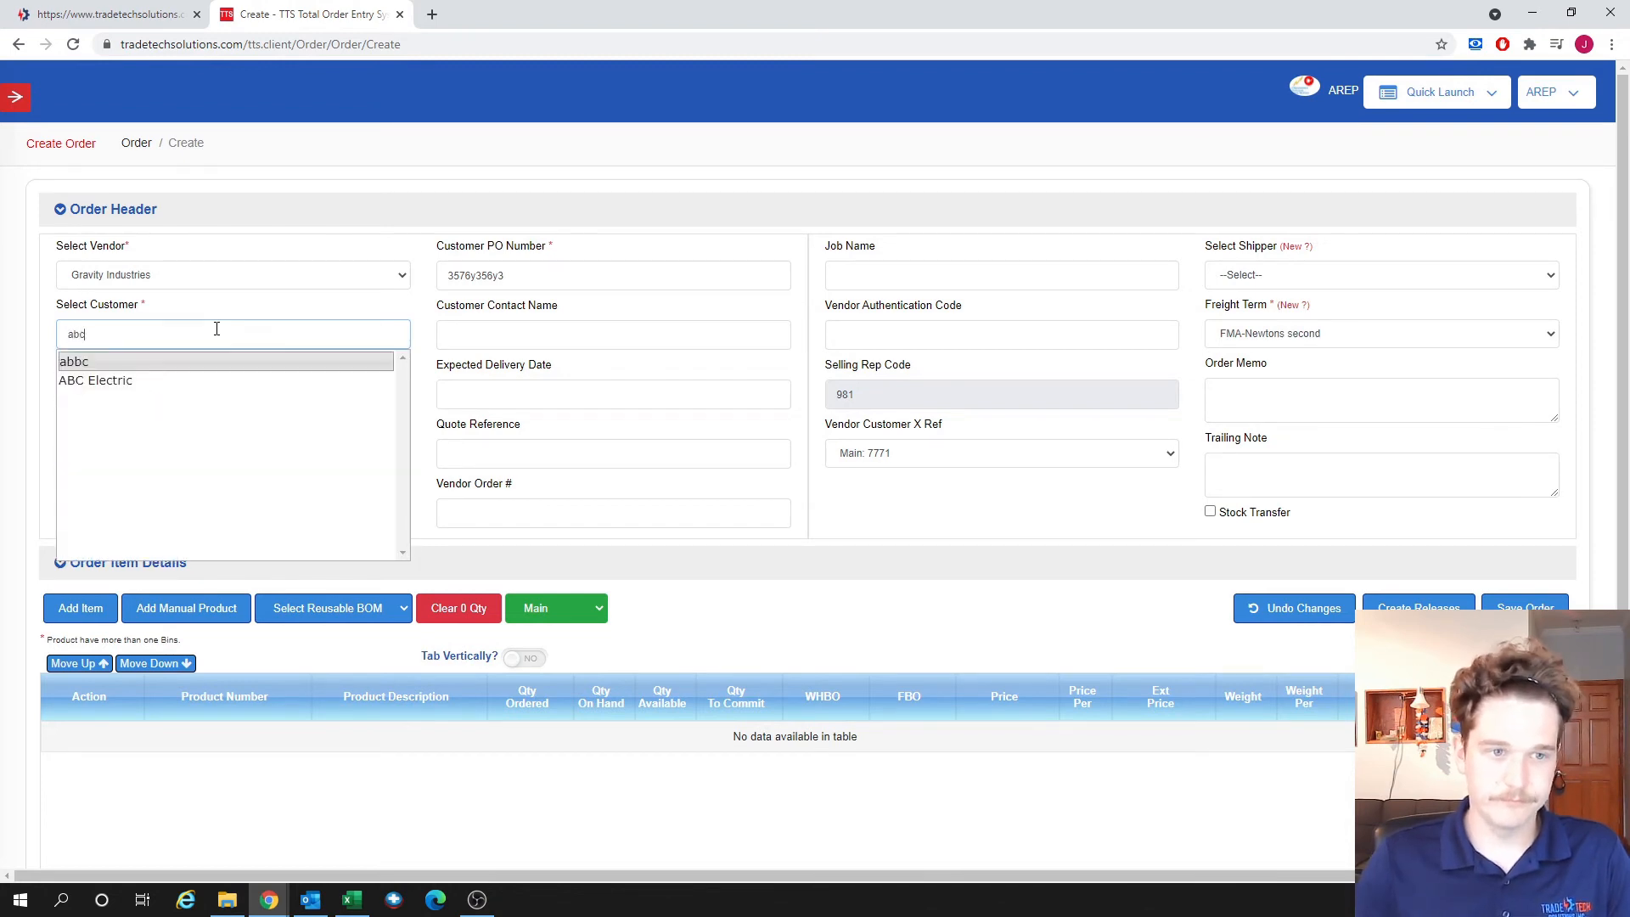
left_click(203, 362)
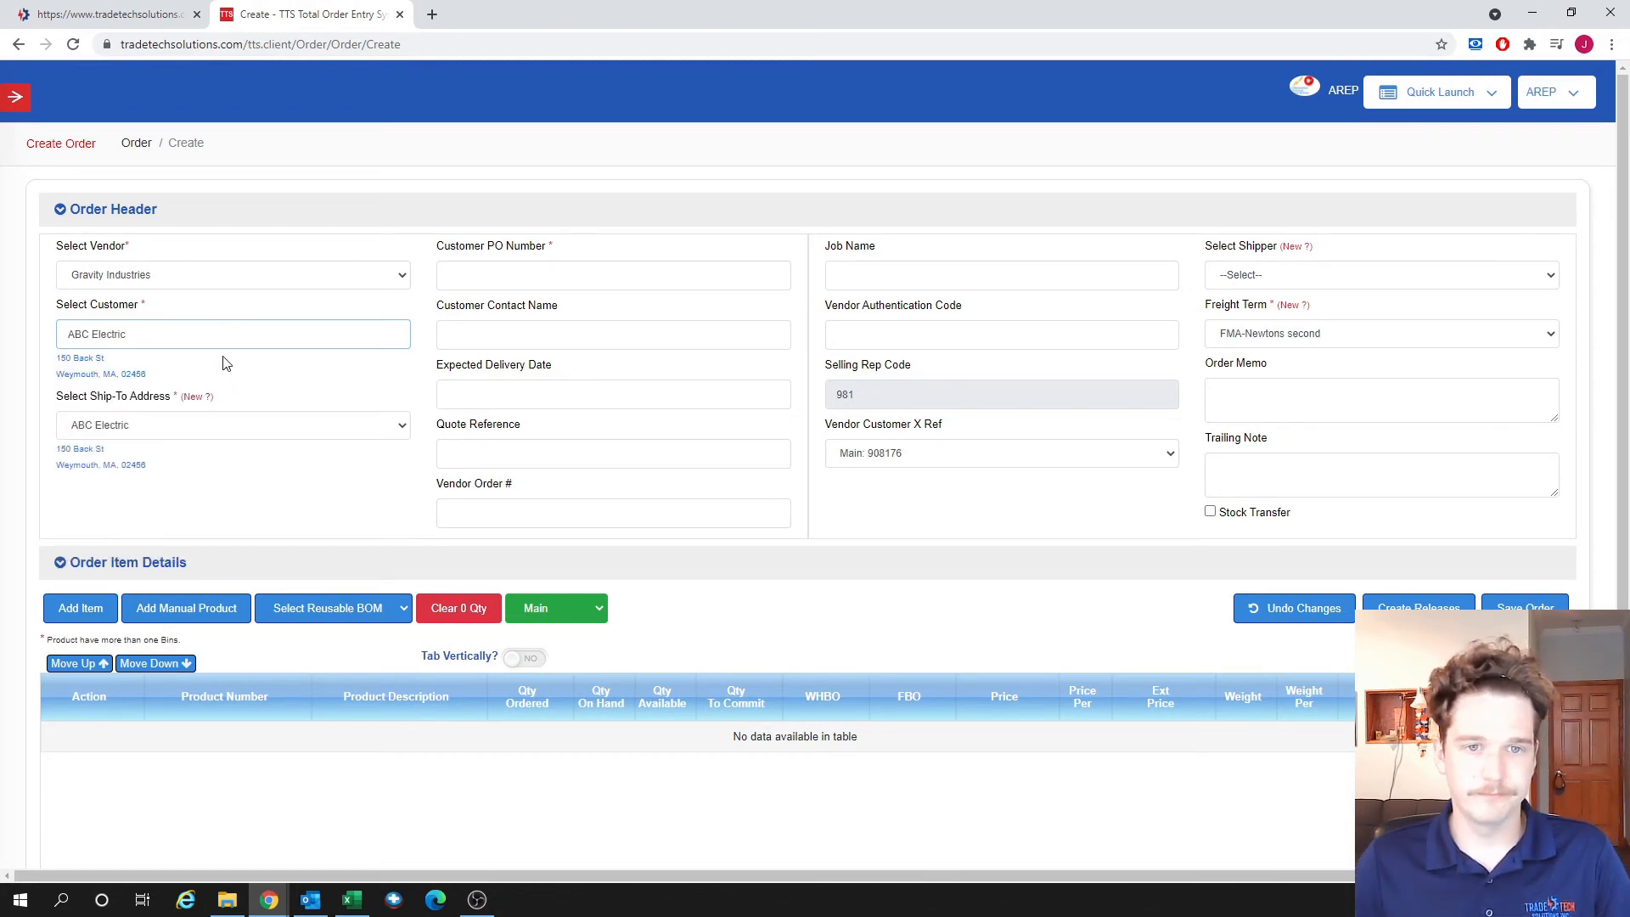
left_click(568, 277)
type("2")
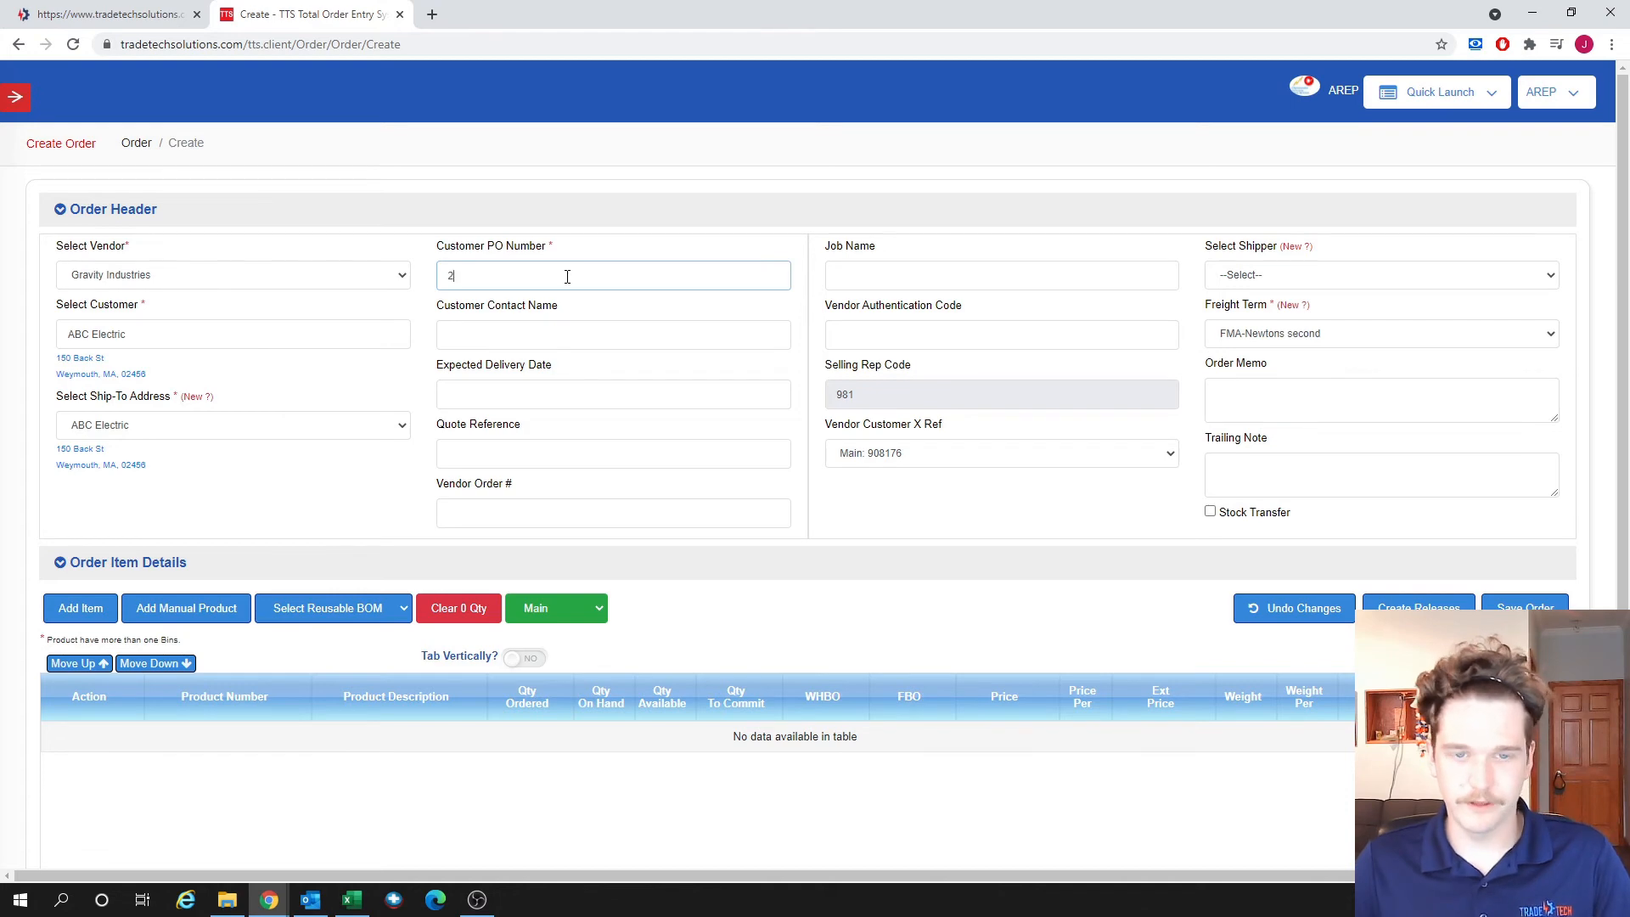
type("46521")
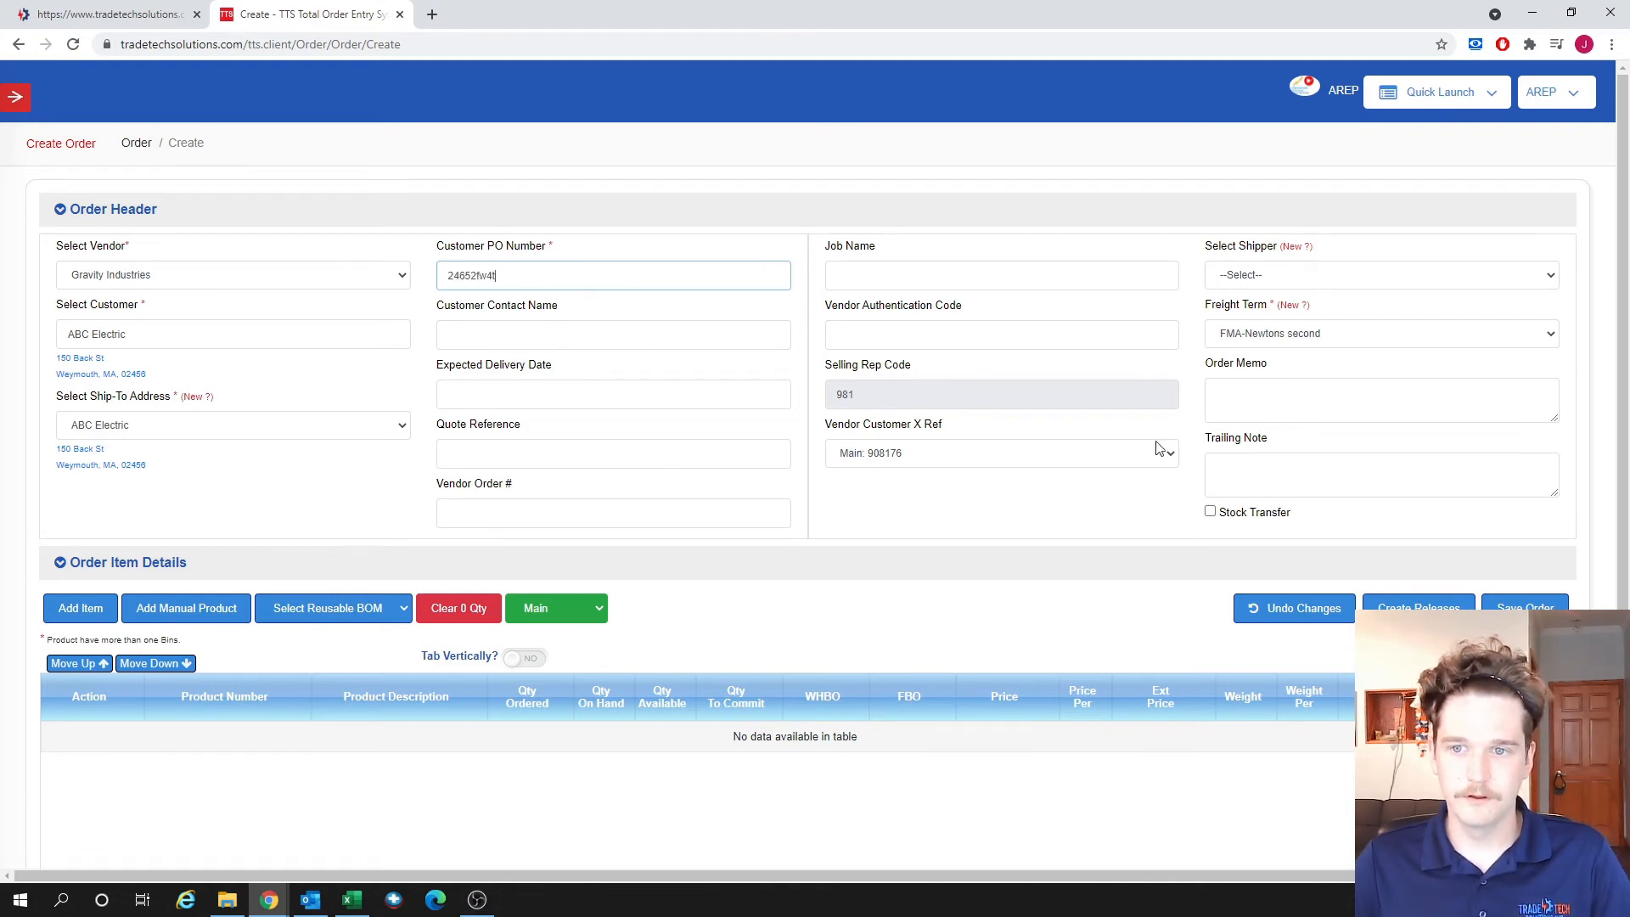
- Add the product Einstein to the ABC Electric order with a quantity of 100 under the Best Pricing method
left_click(80, 608)
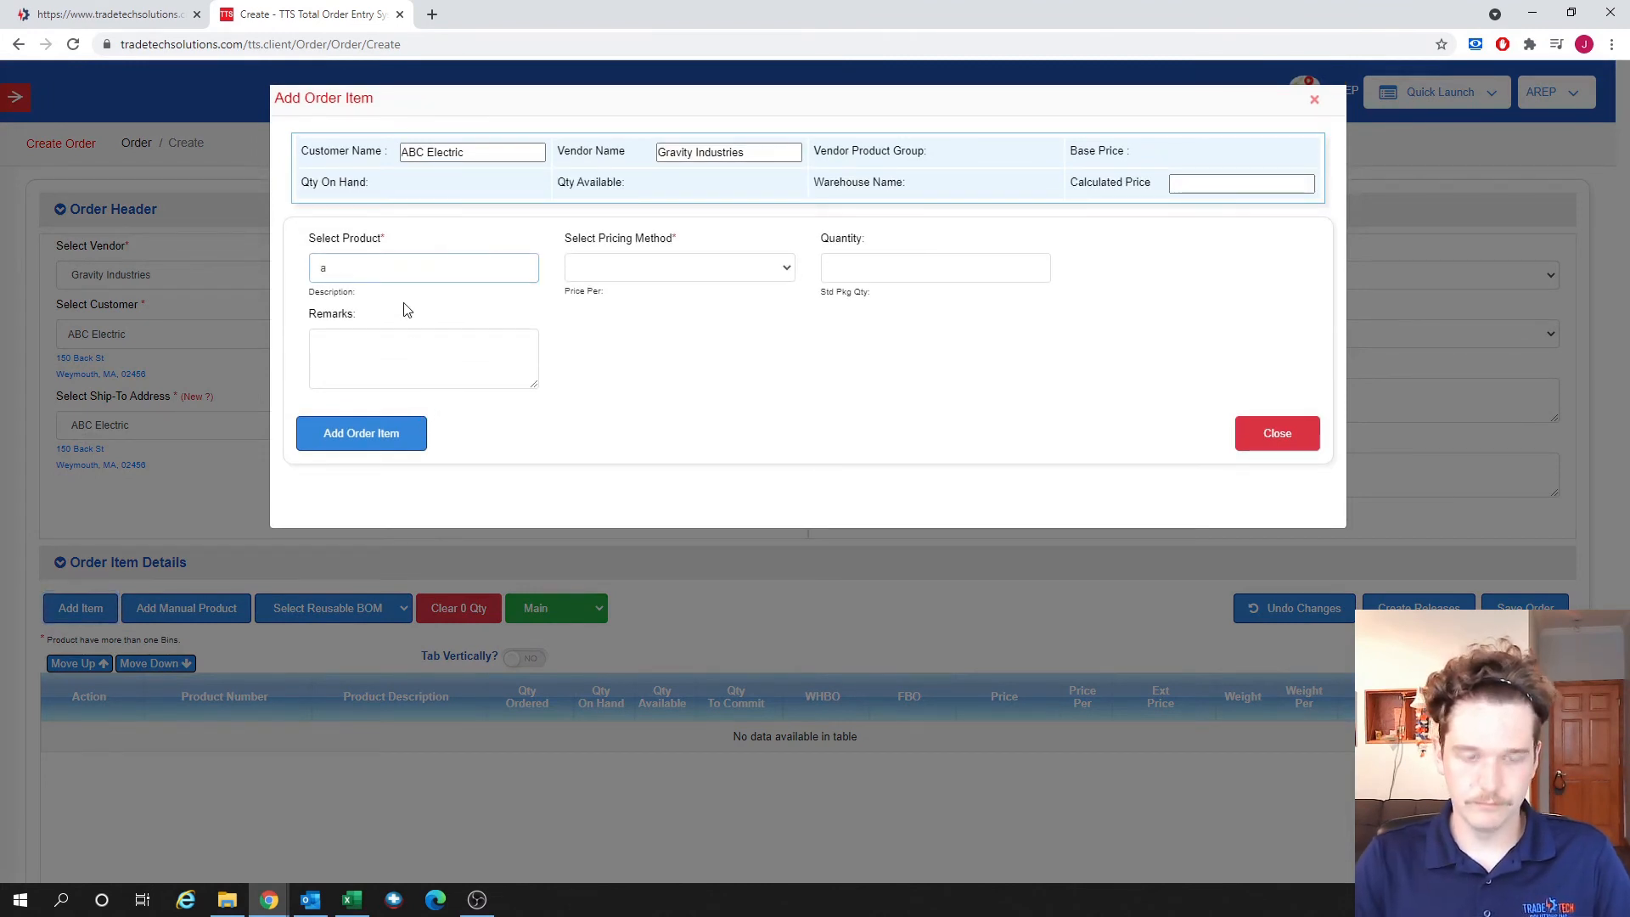
type("e")
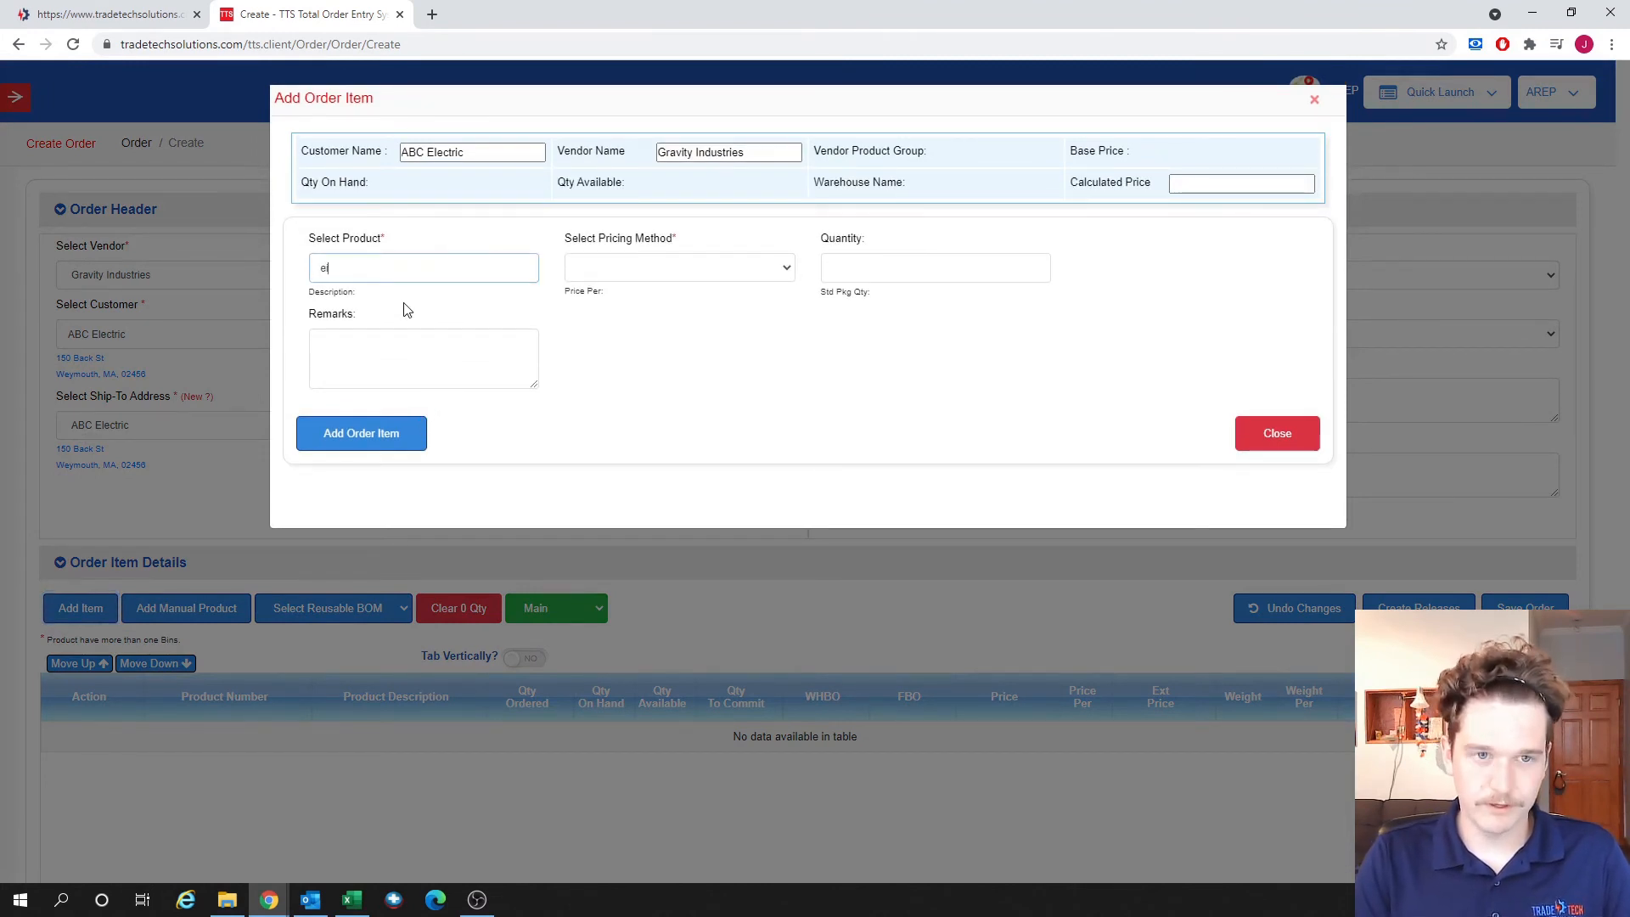
type("in")
left_click(404, 302)
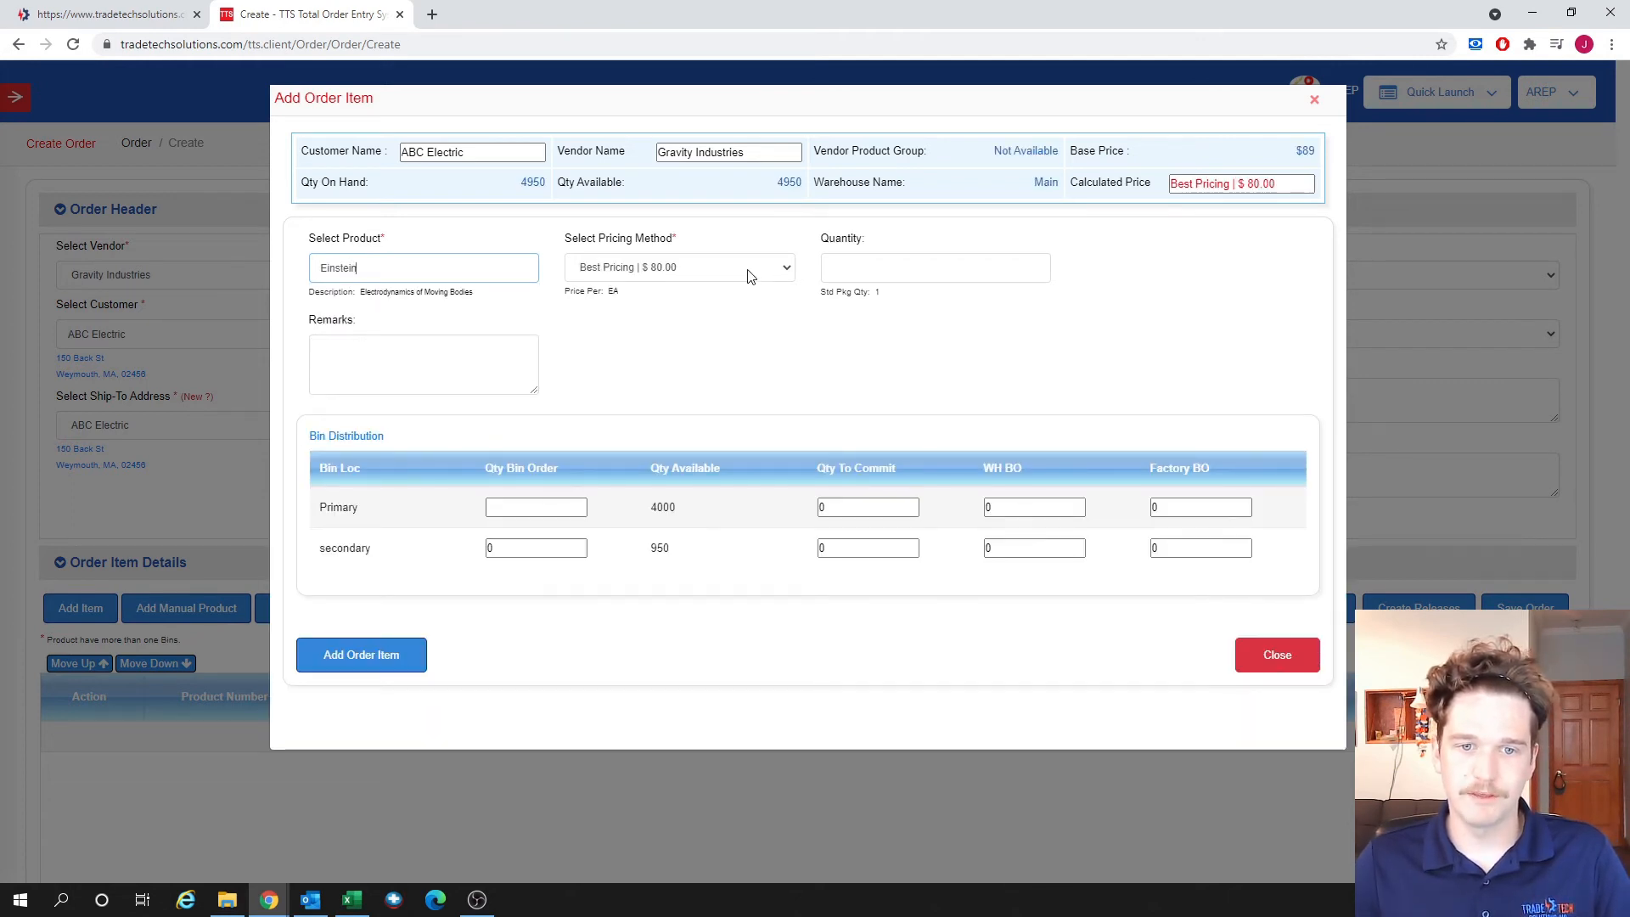
left_click(900, 273)
type("100")
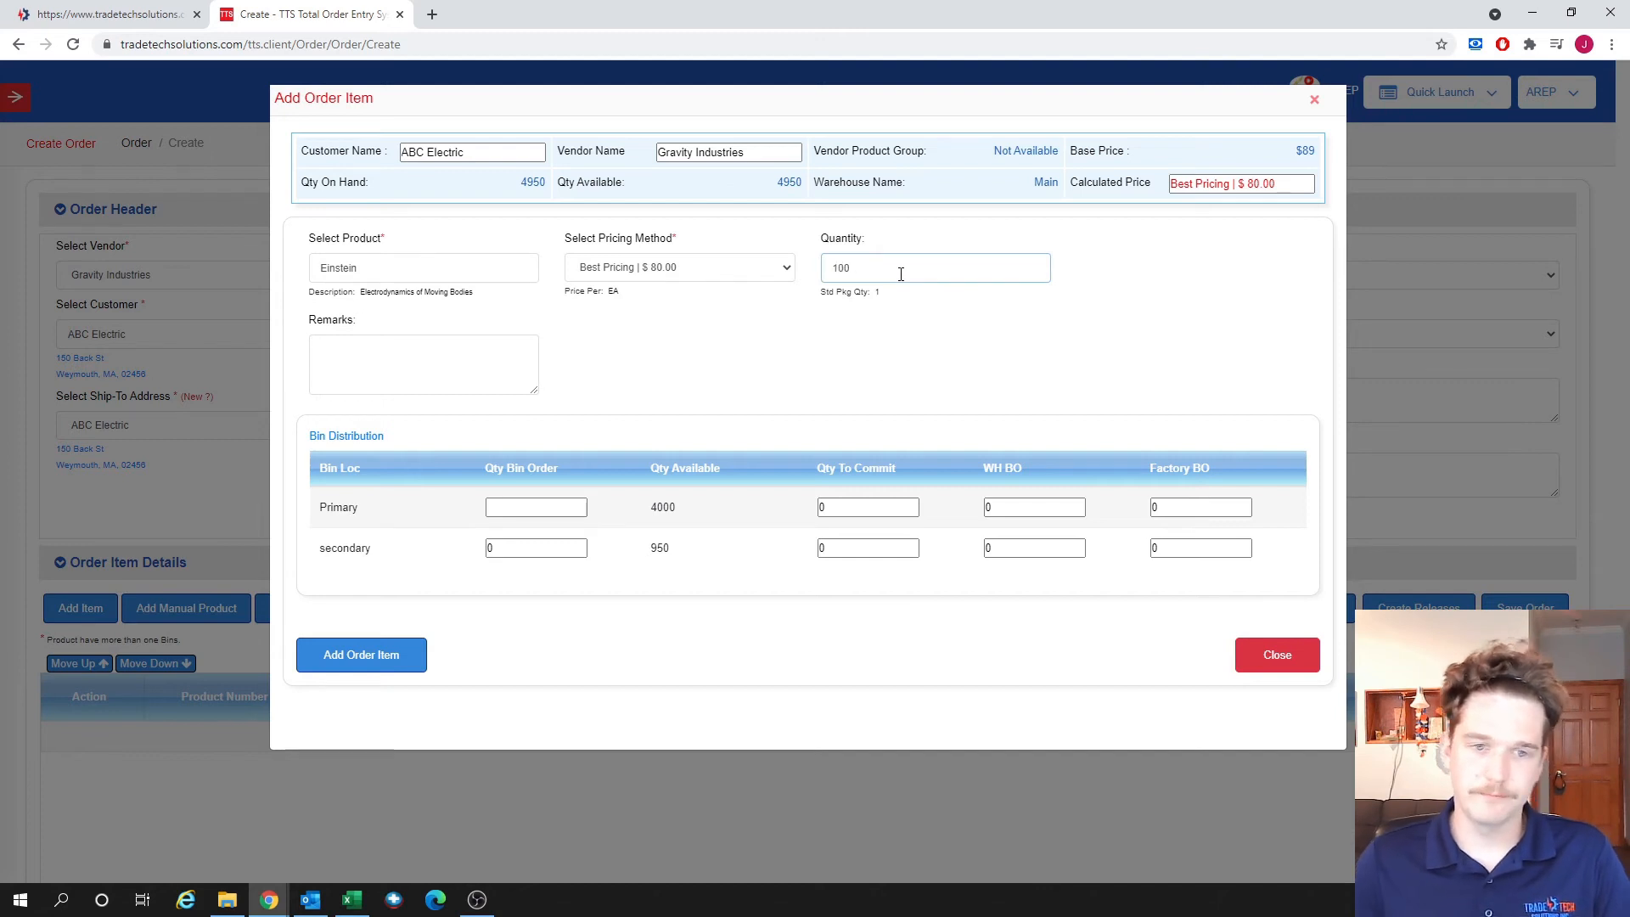
key("Tab")
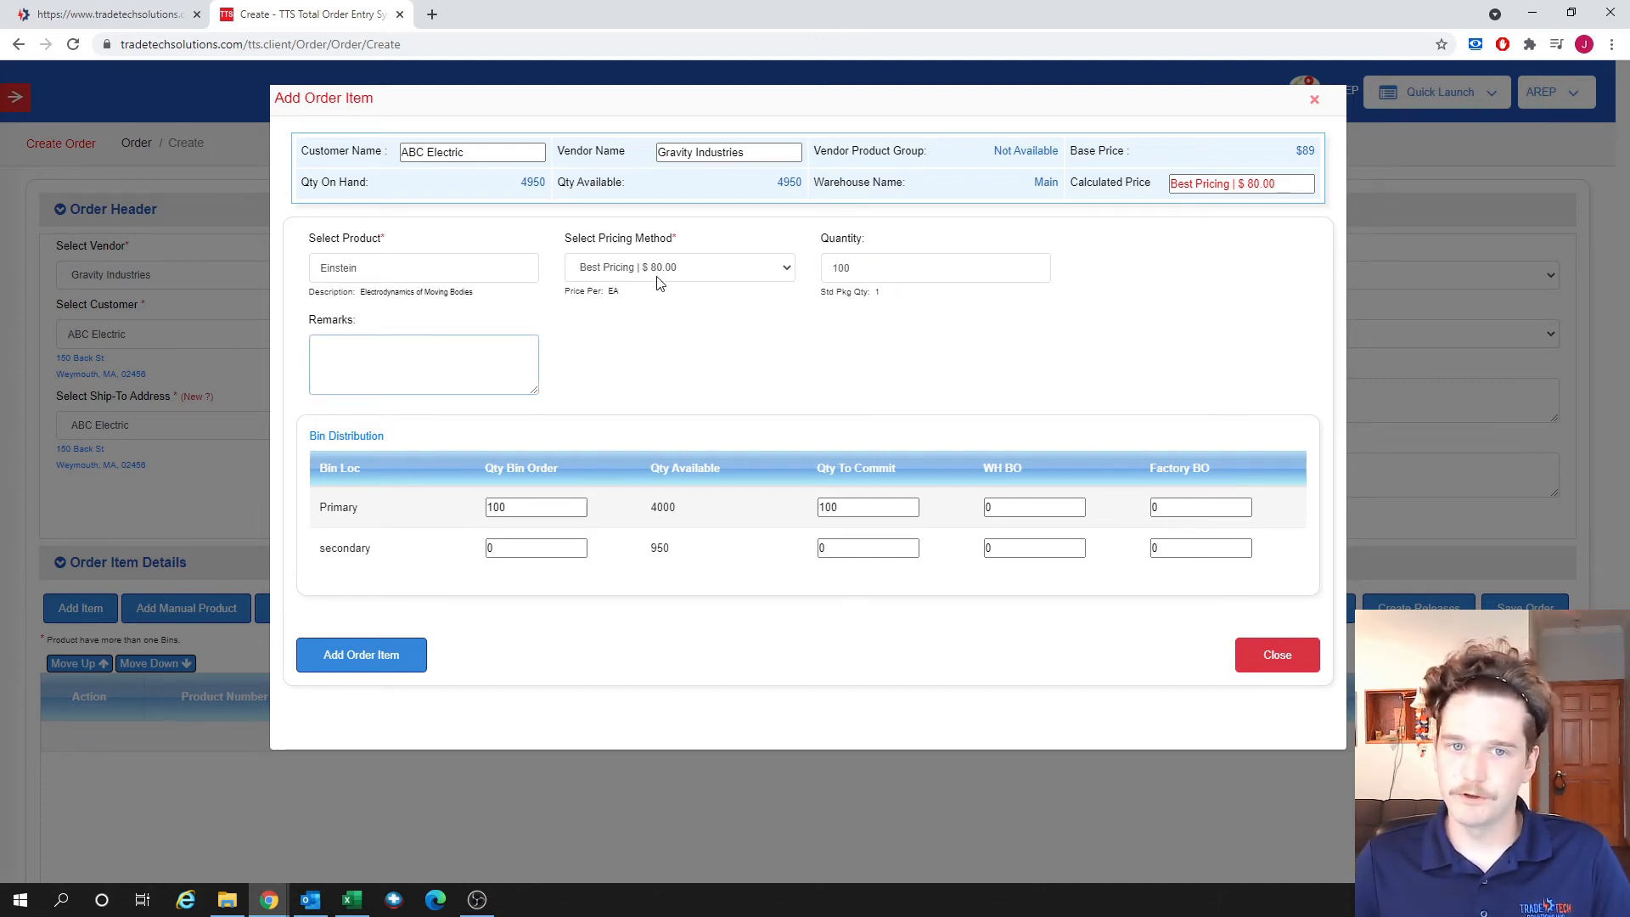
left_click(770, 270)
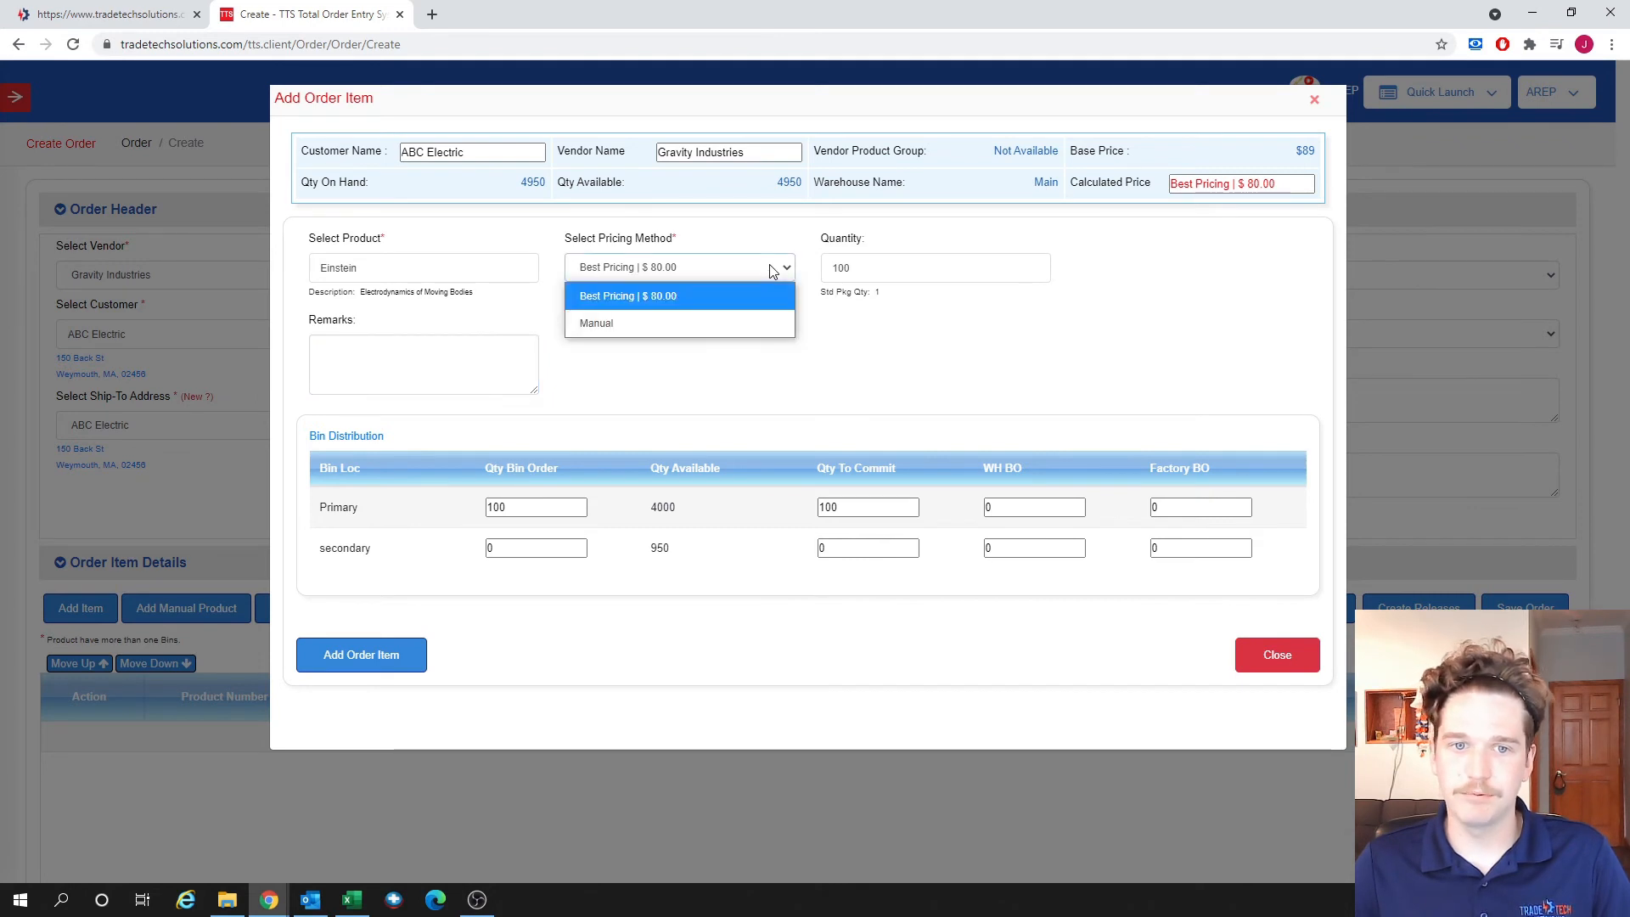
left_click(917, 370)
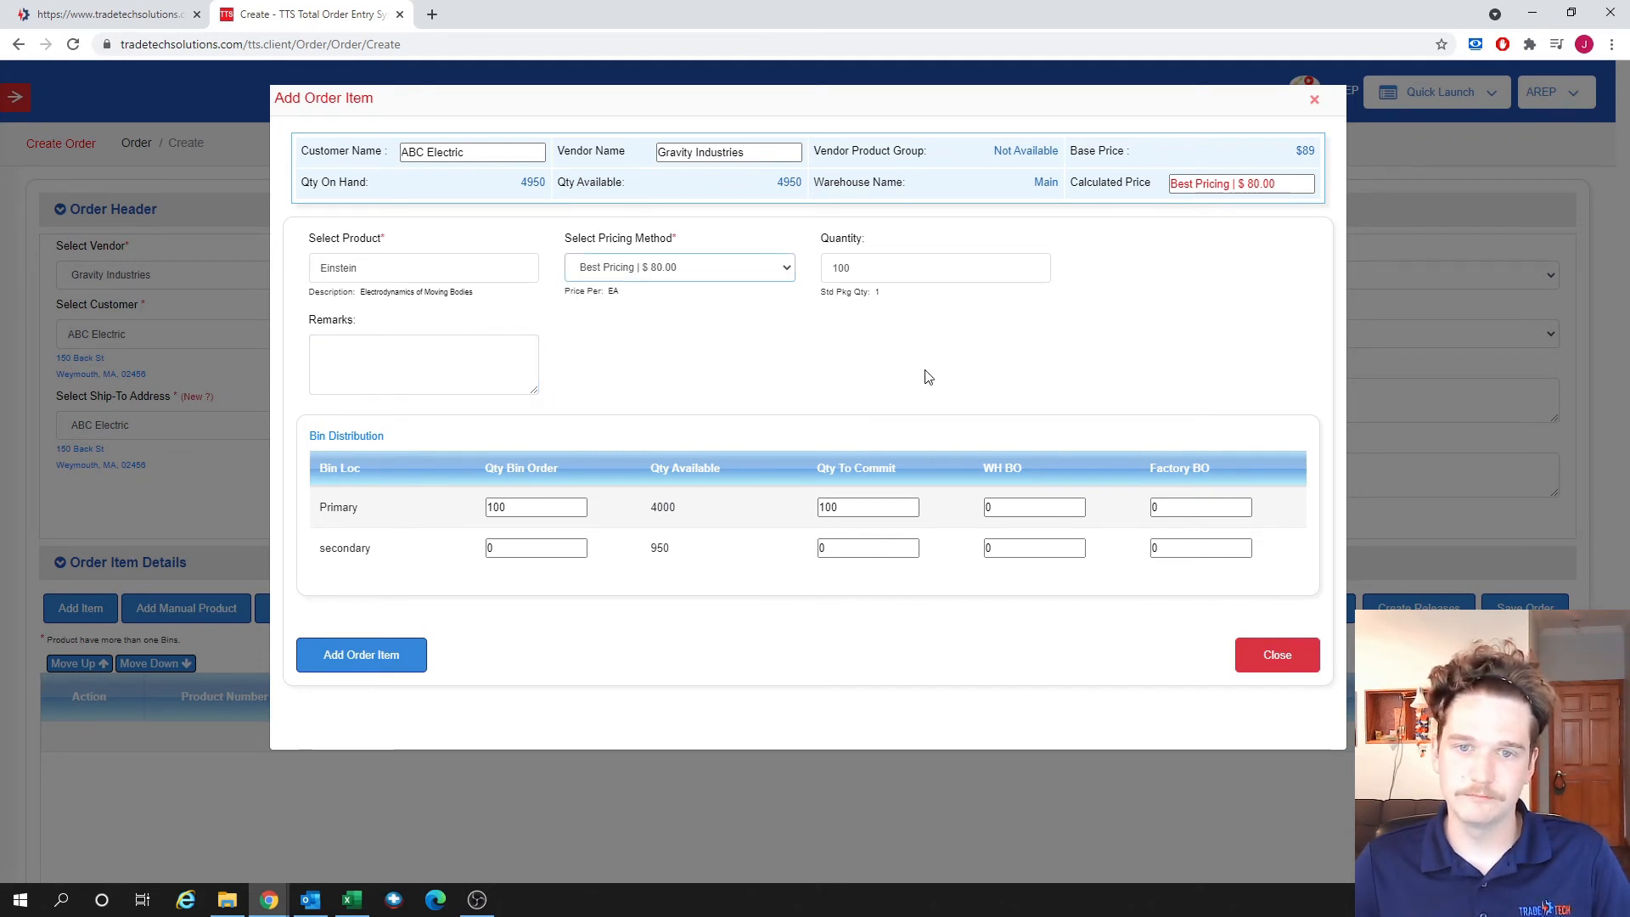
left_click(396, 677)
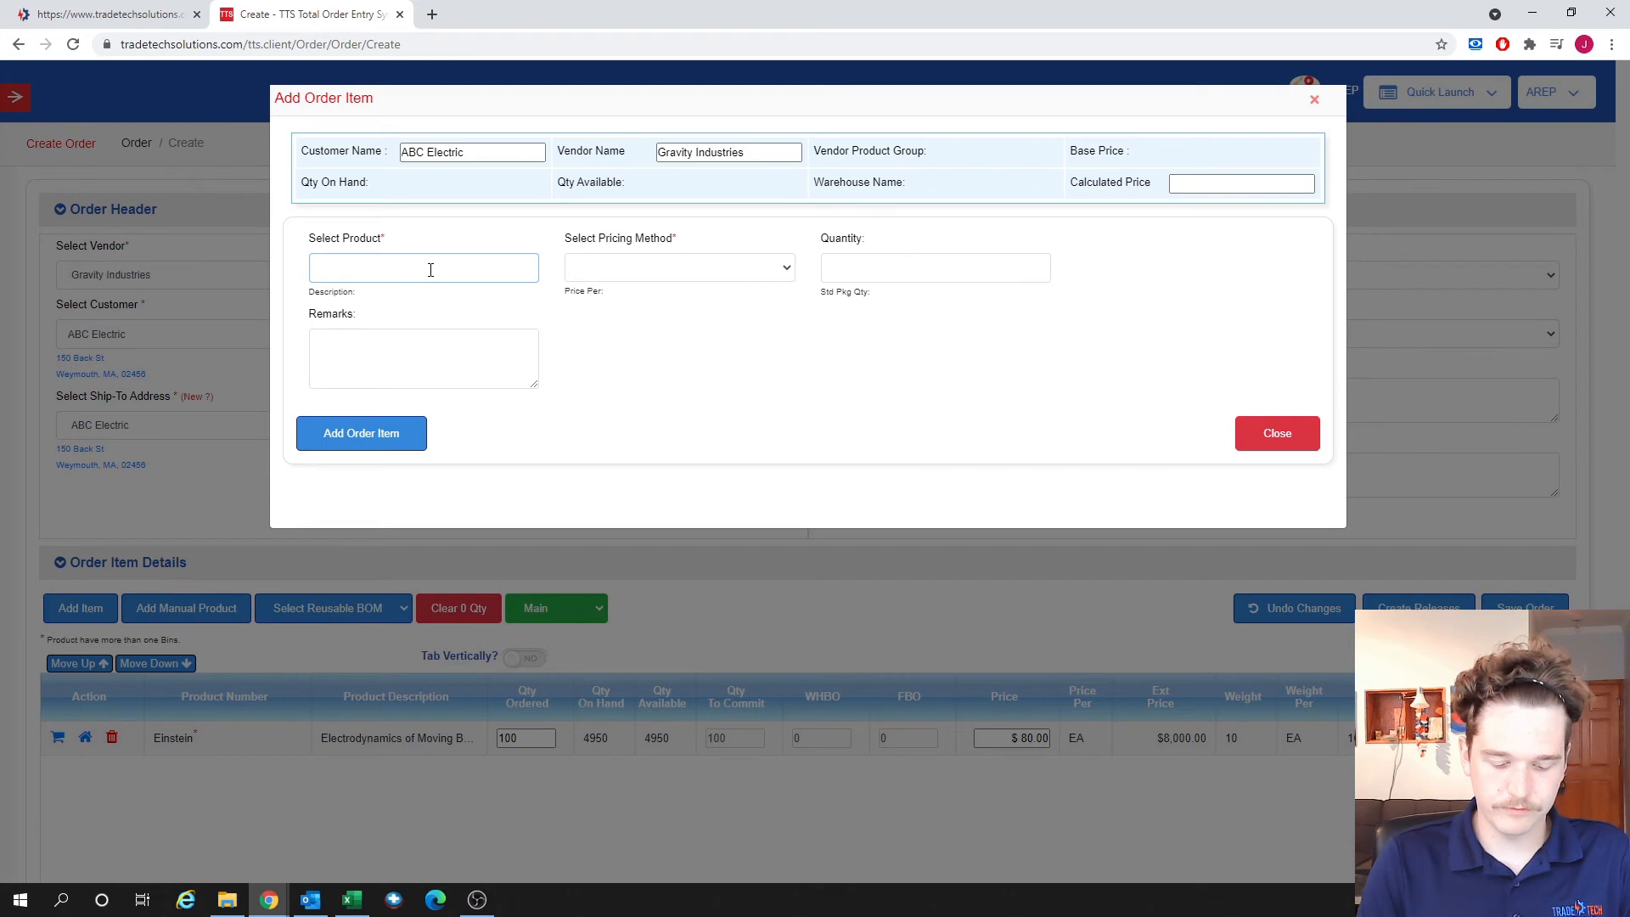
- Add the product Gauss to the ABC Electric order with a quantity of 100 under the Base Price method
type("gaus")
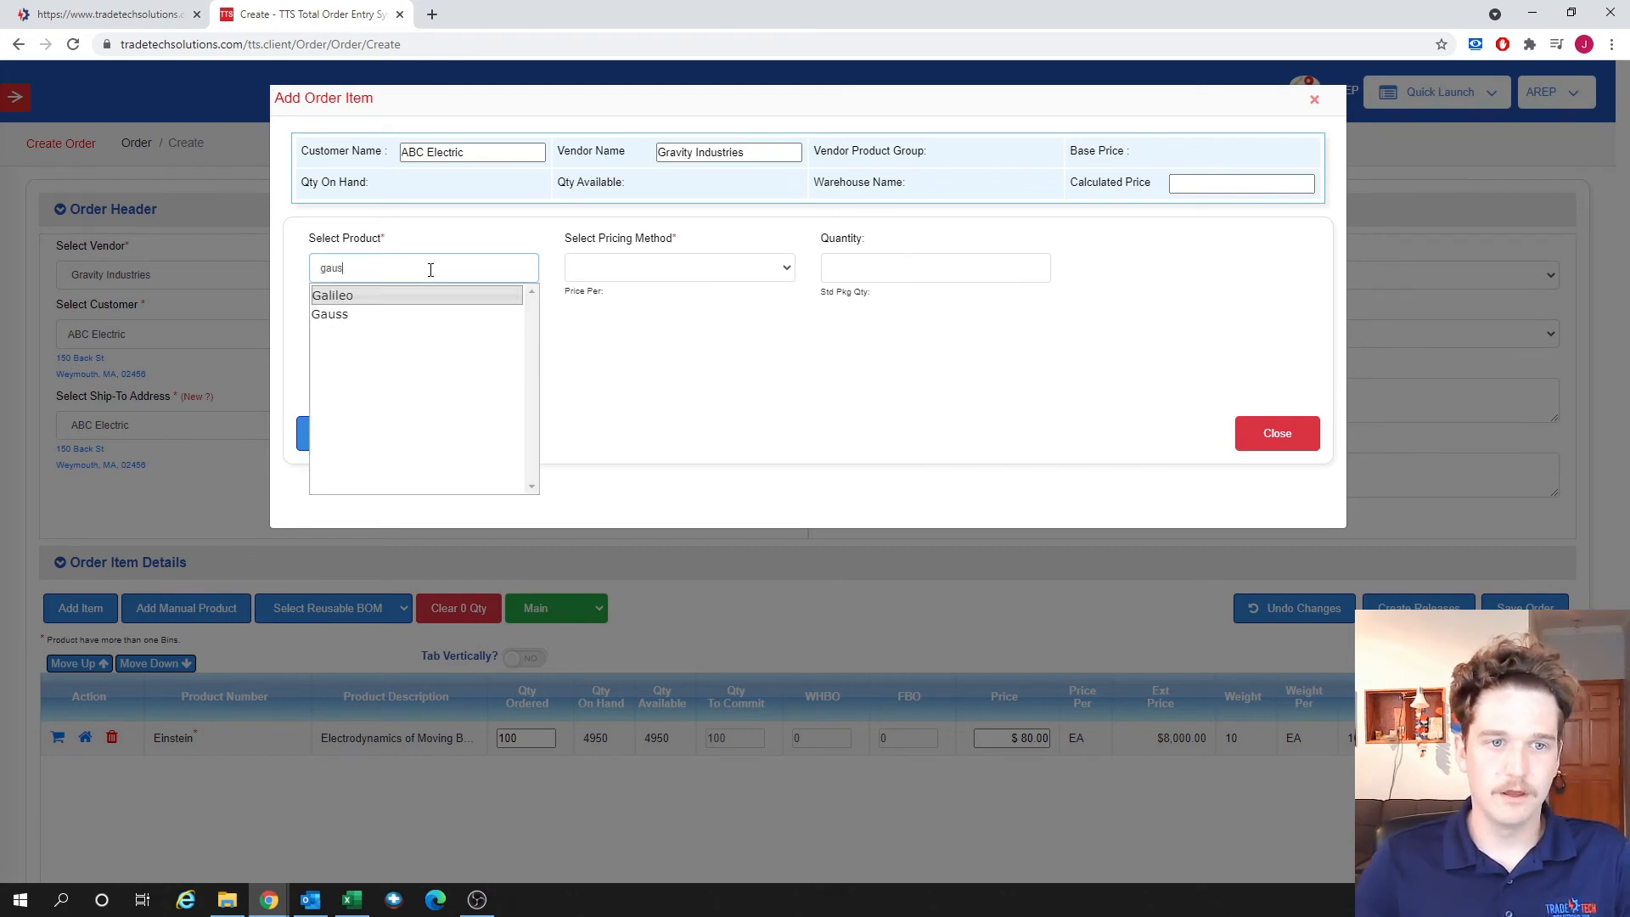
left_click(423, 296)
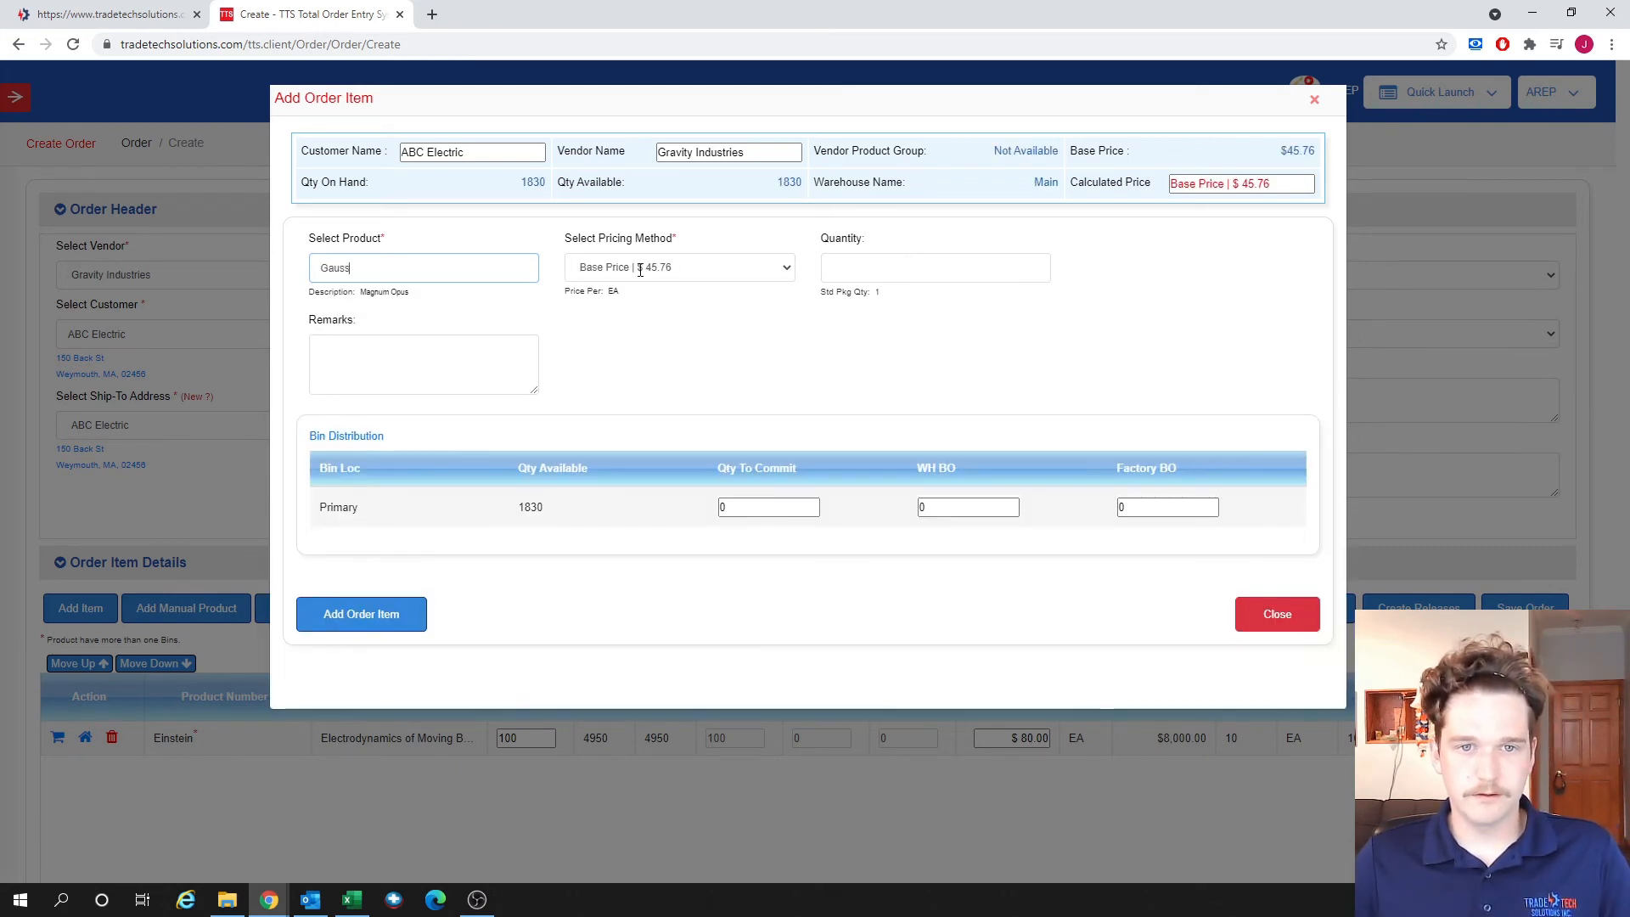
left_click(715, 266)
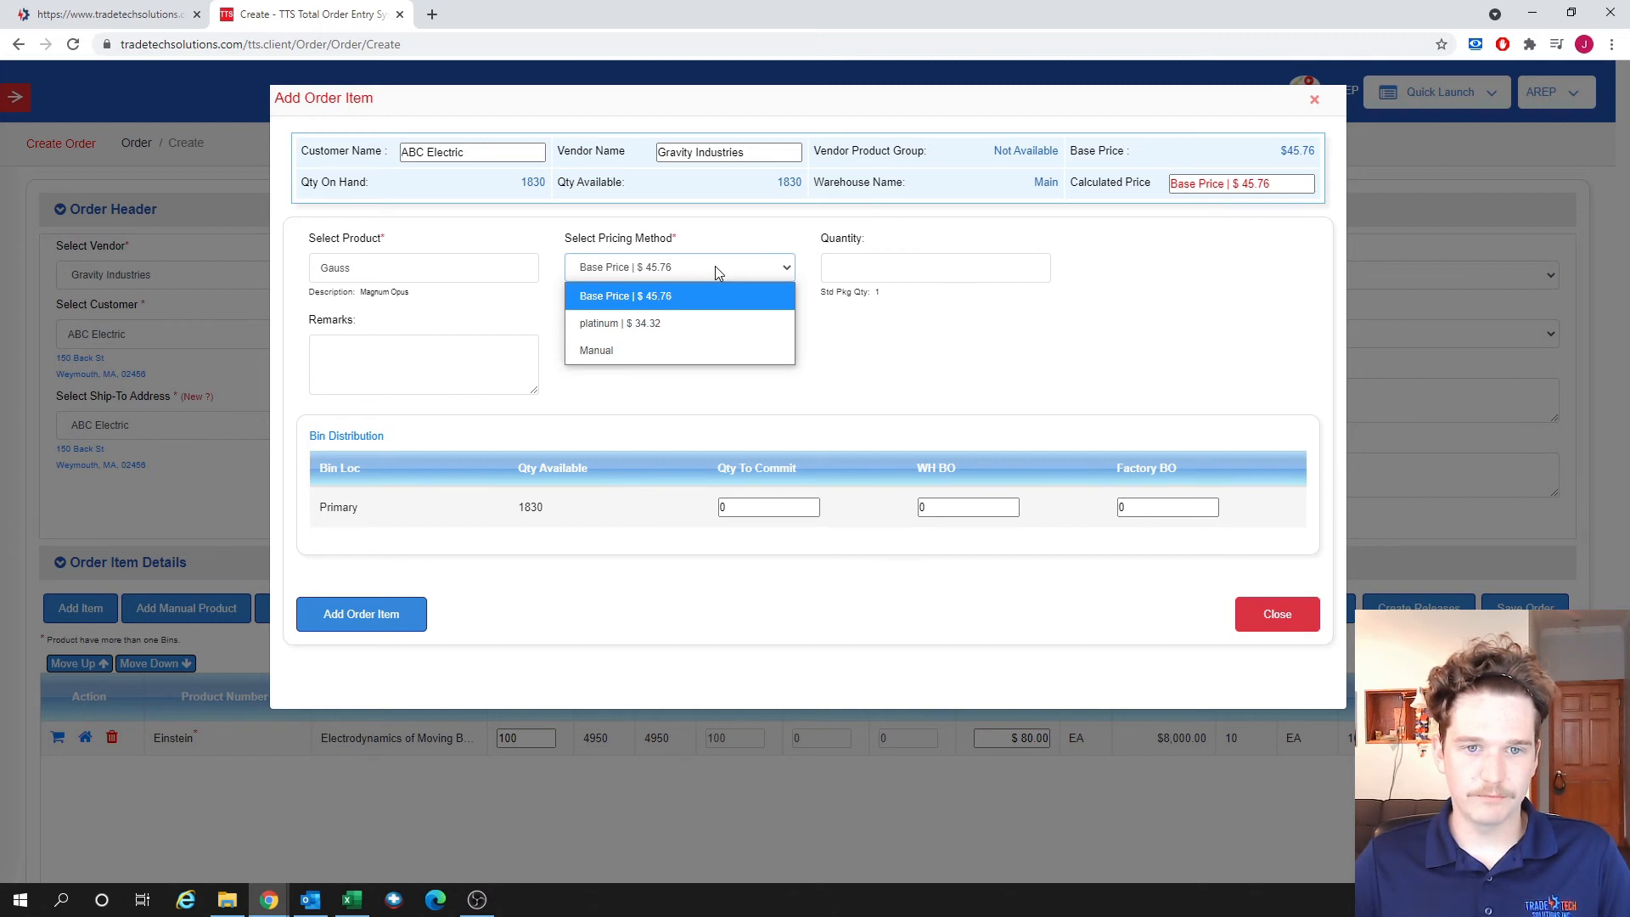
left_click(694, 297)
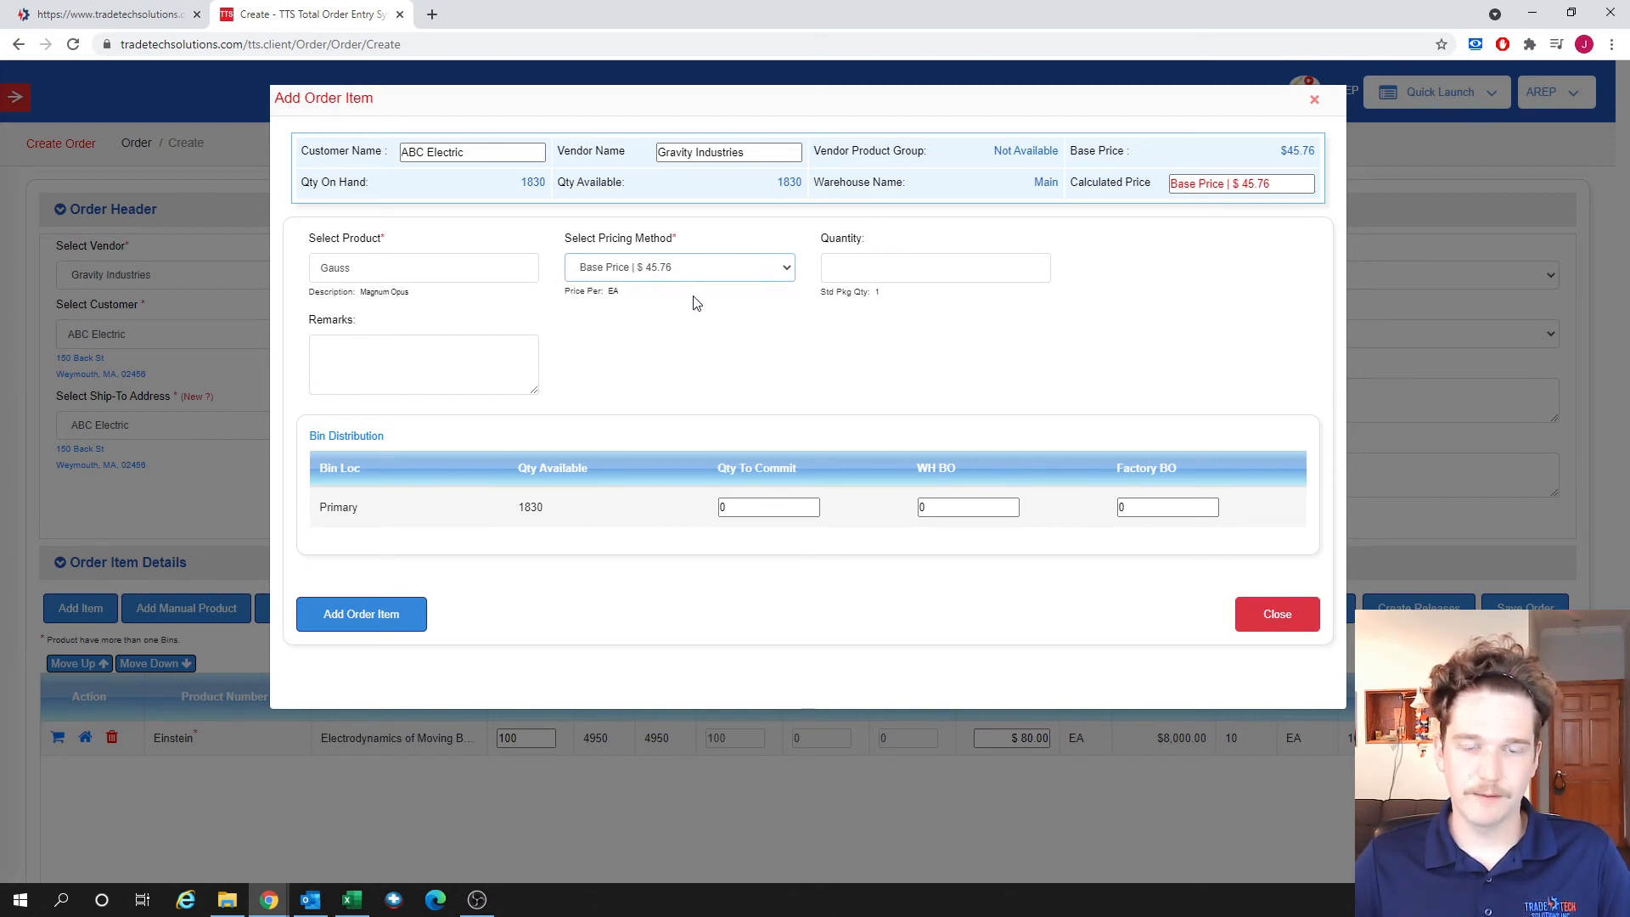
left_click(370, 613)
left_click(919, 265)
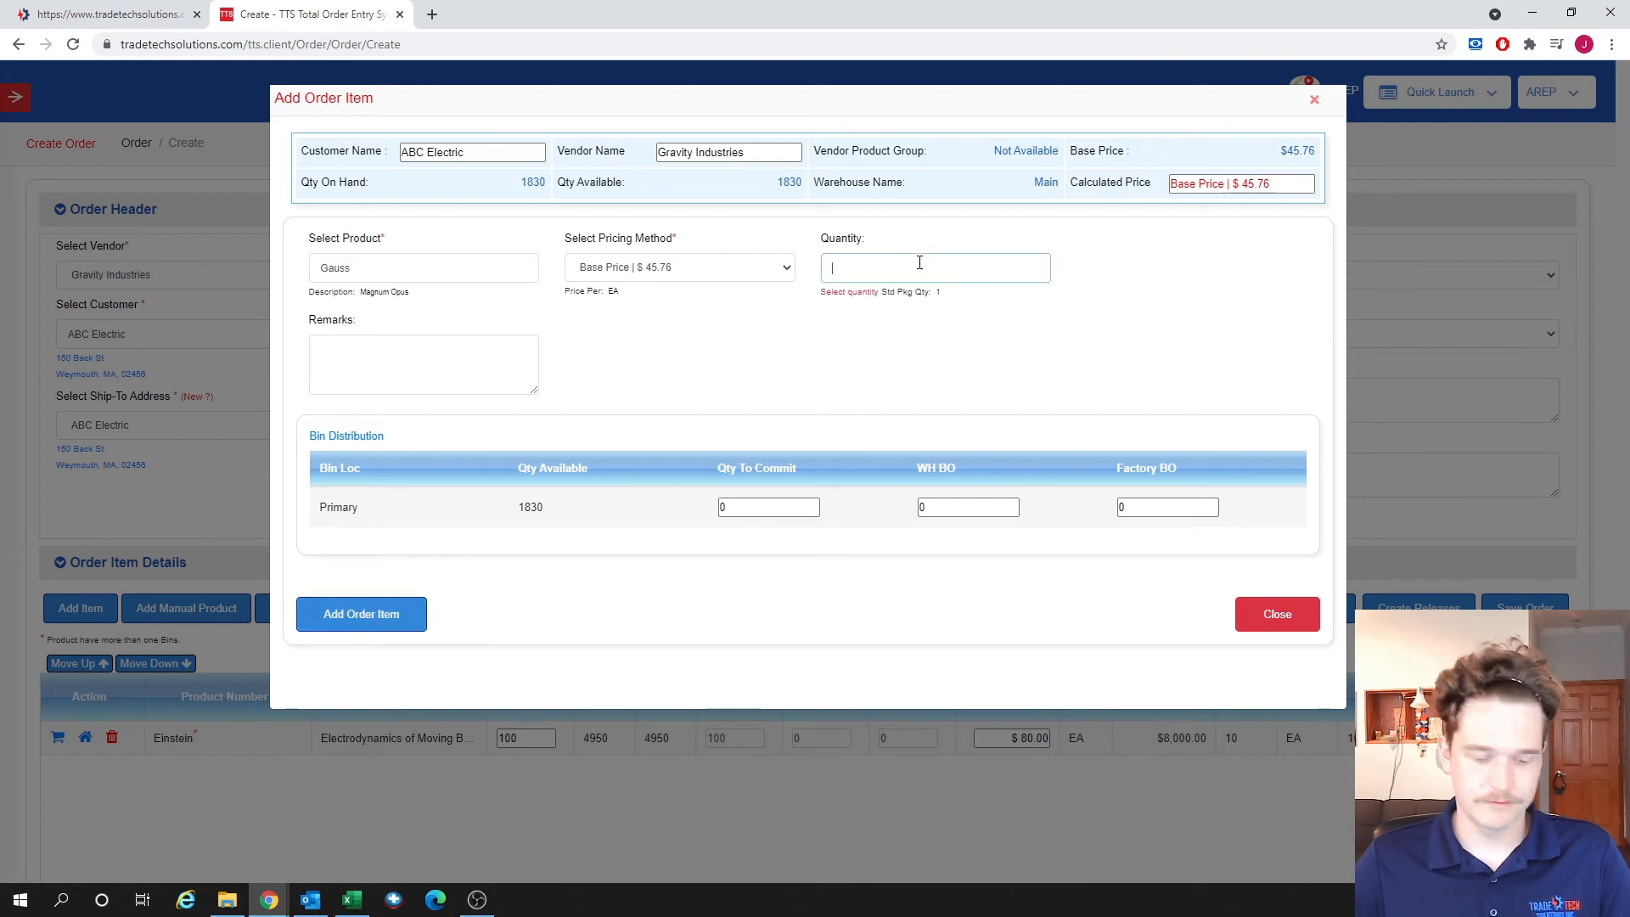
type("1")
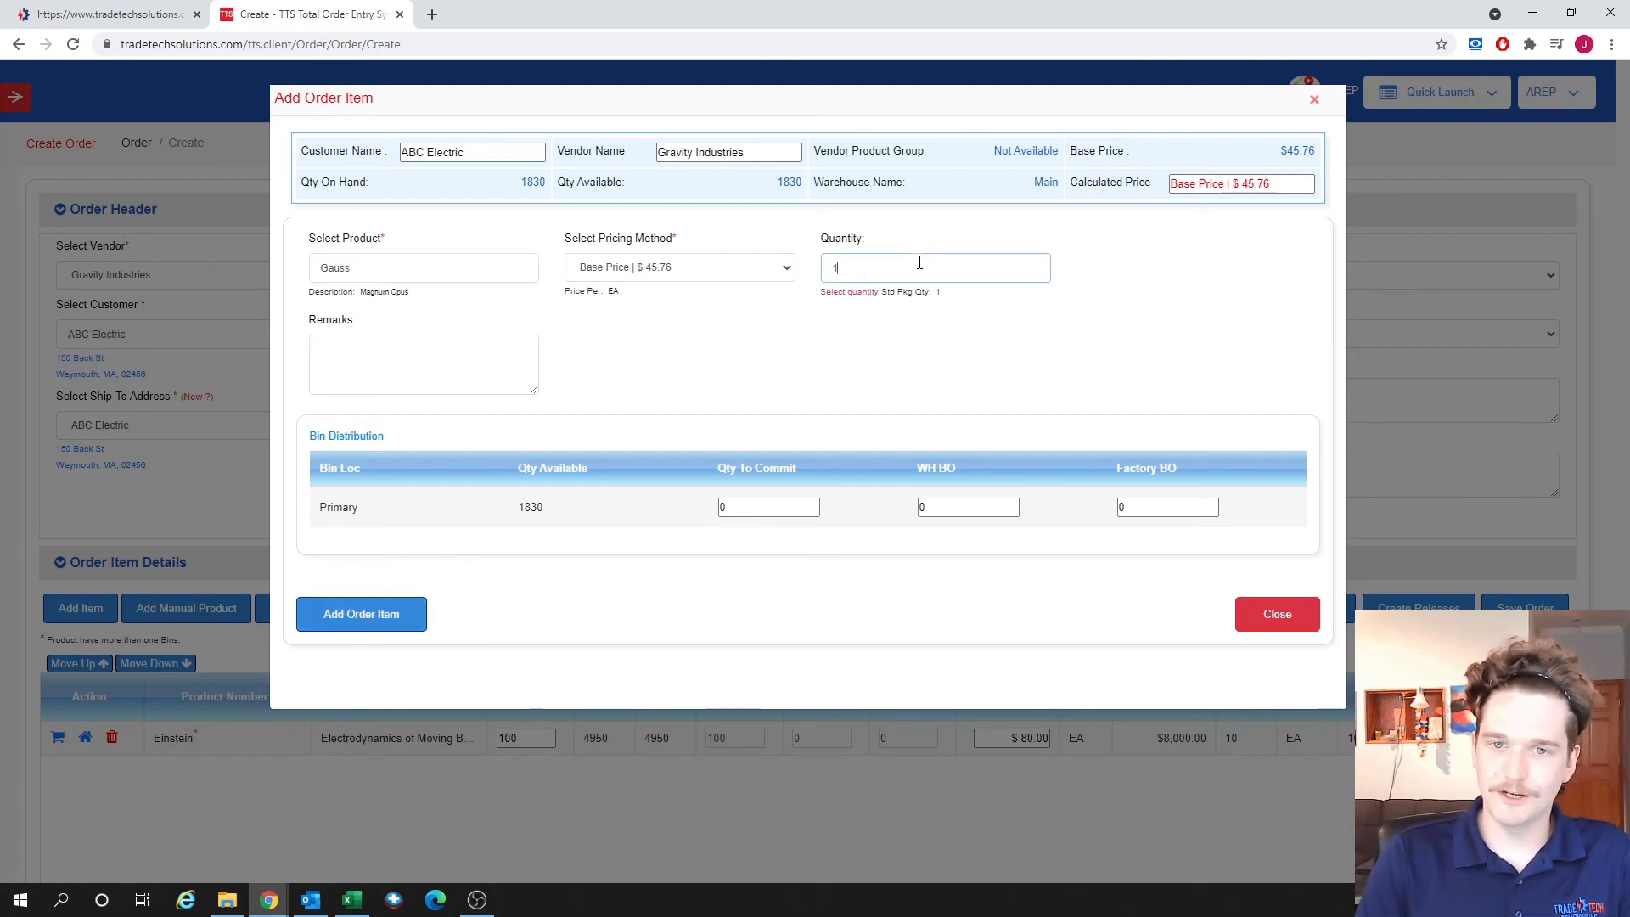
type("00")
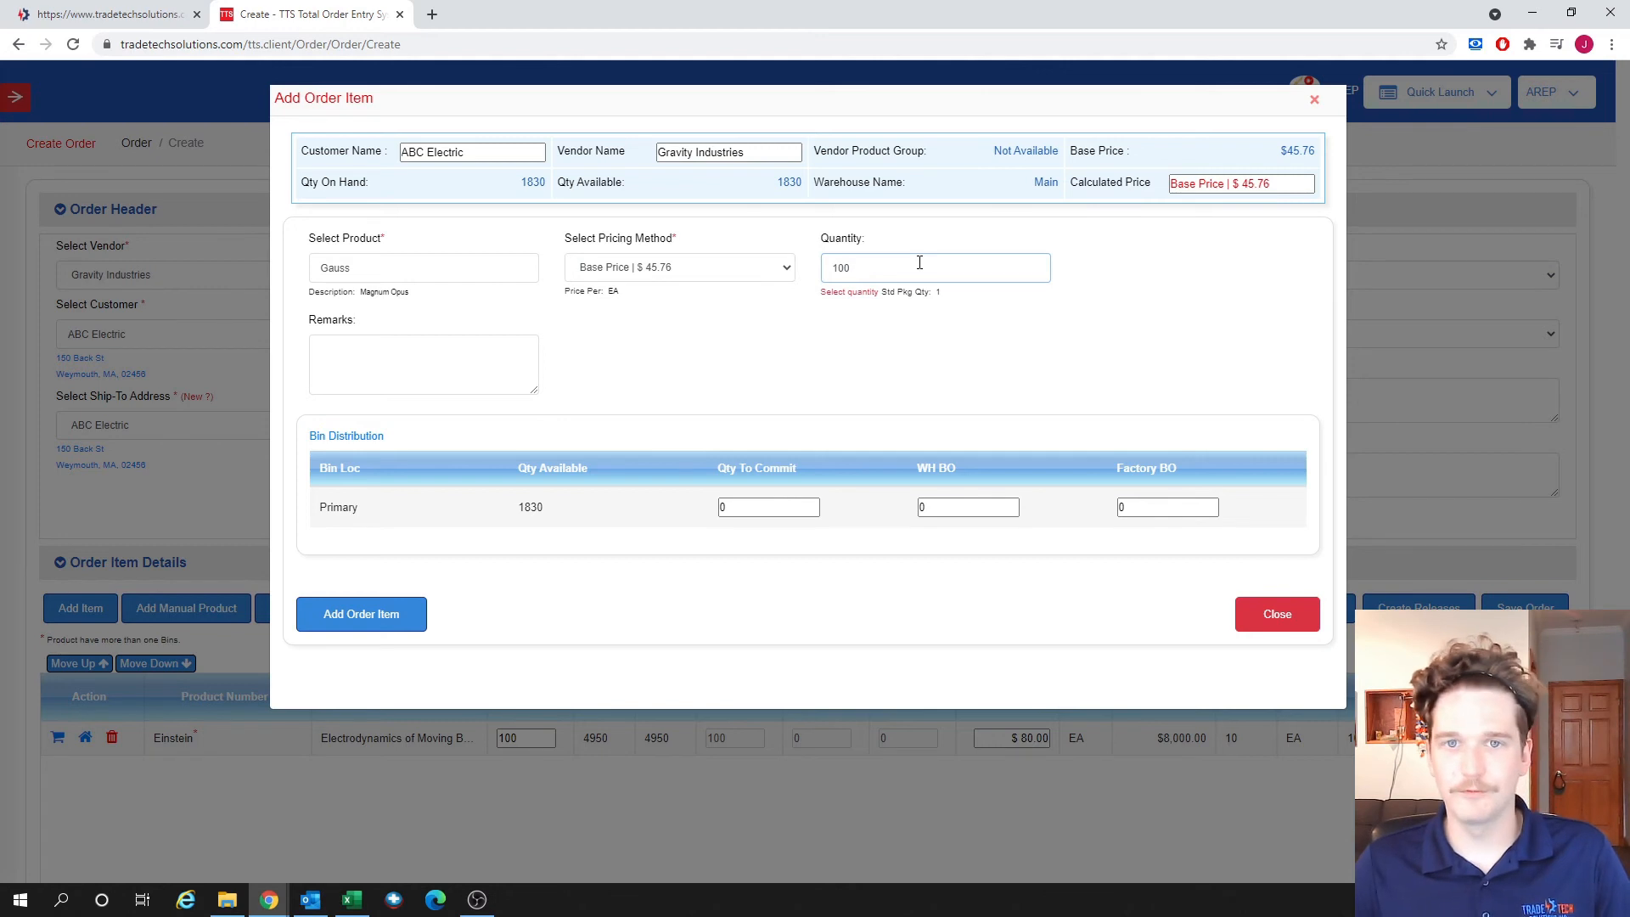
key("Tab")
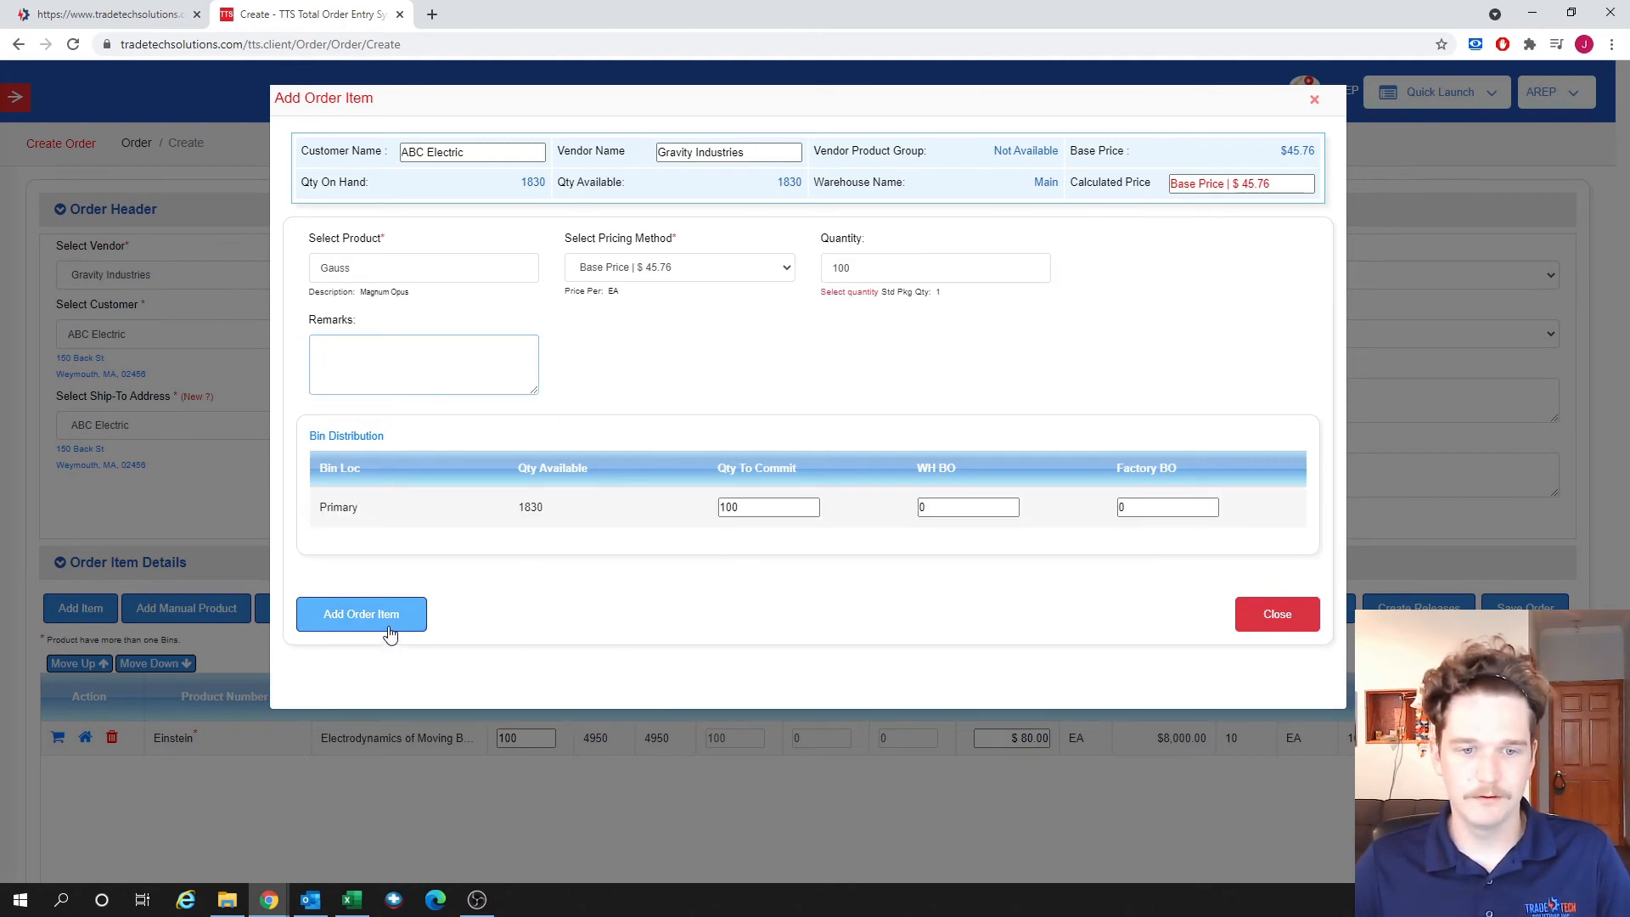
left_click(390, 633)
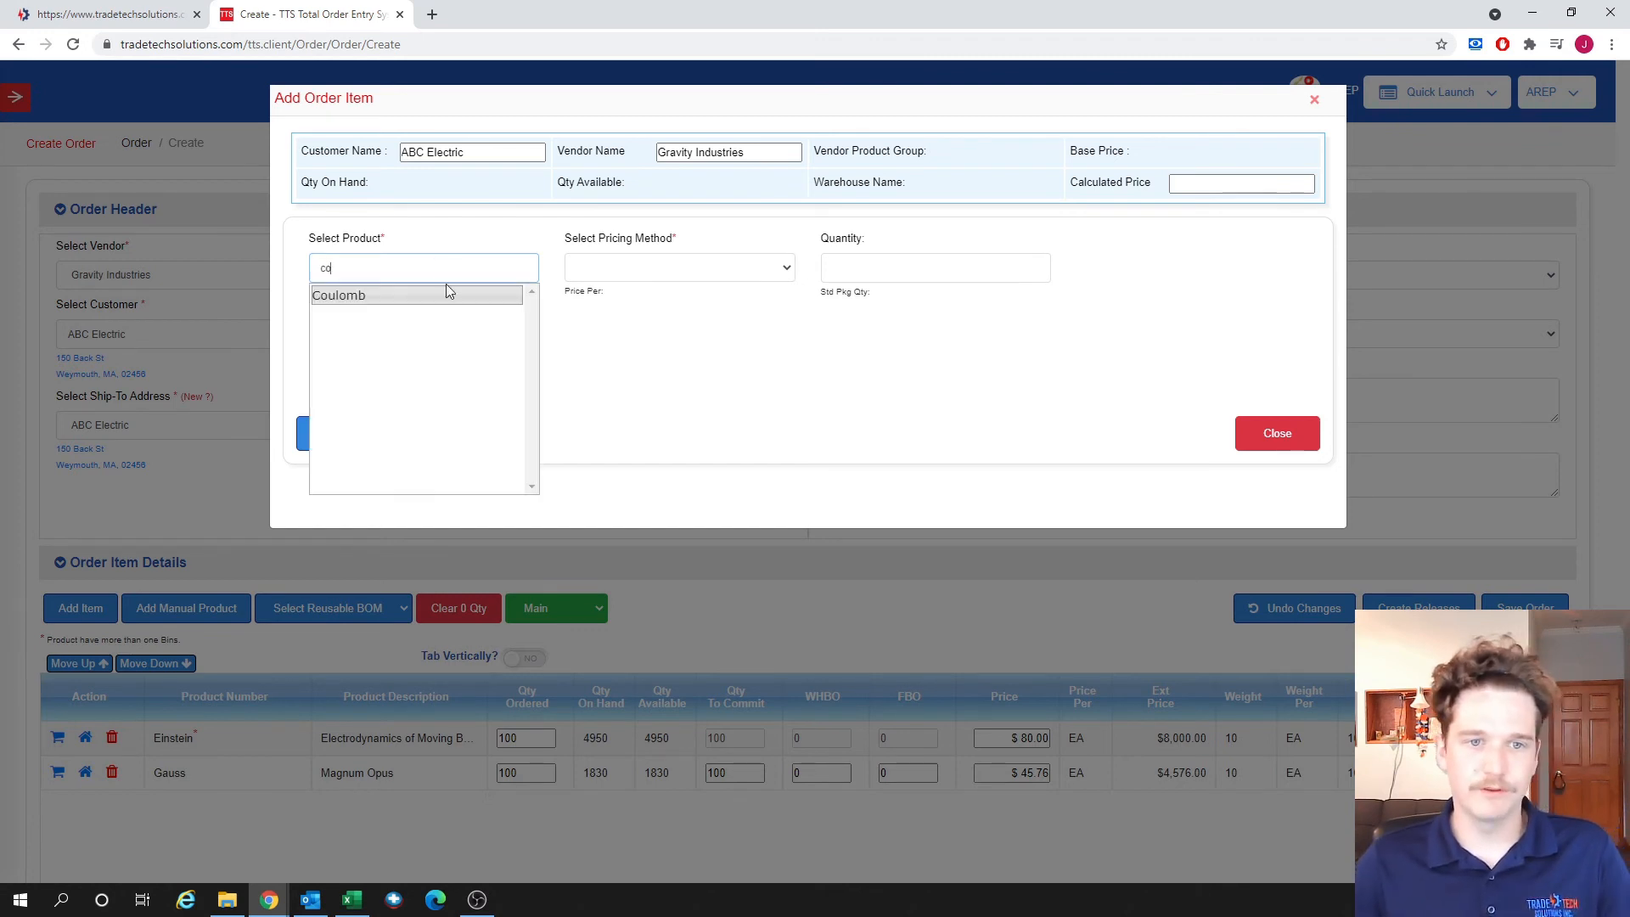
- Add the product Coulomb to the order with a quantity of 100 under the Best Pricing method
left_click(447, 294)
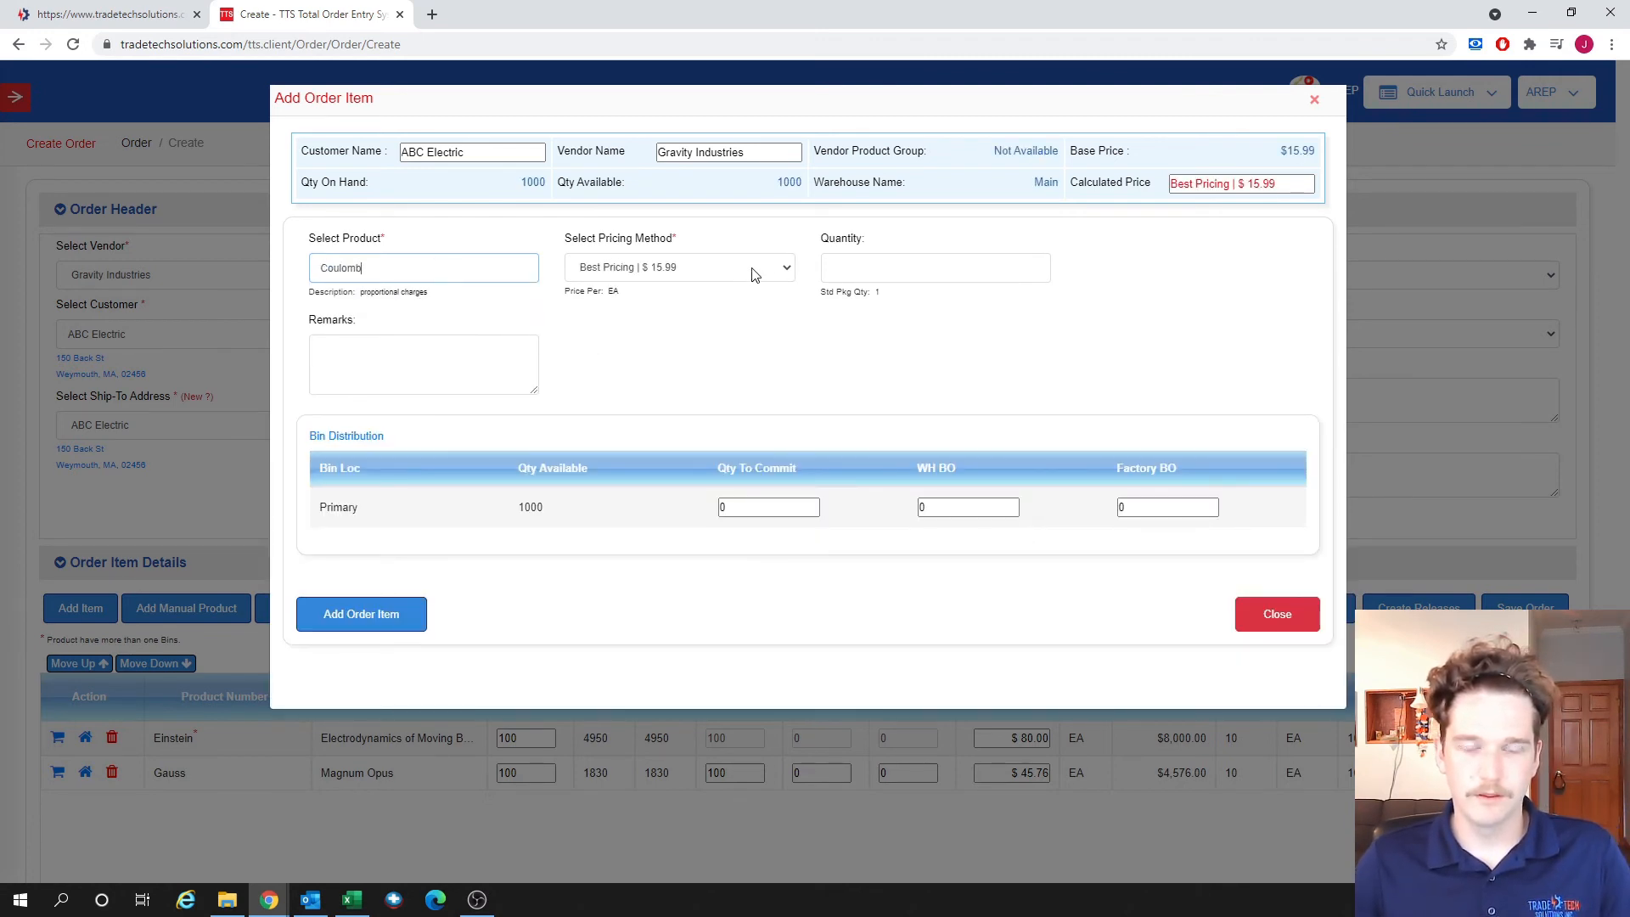
left_click(843, 265)
type("1")
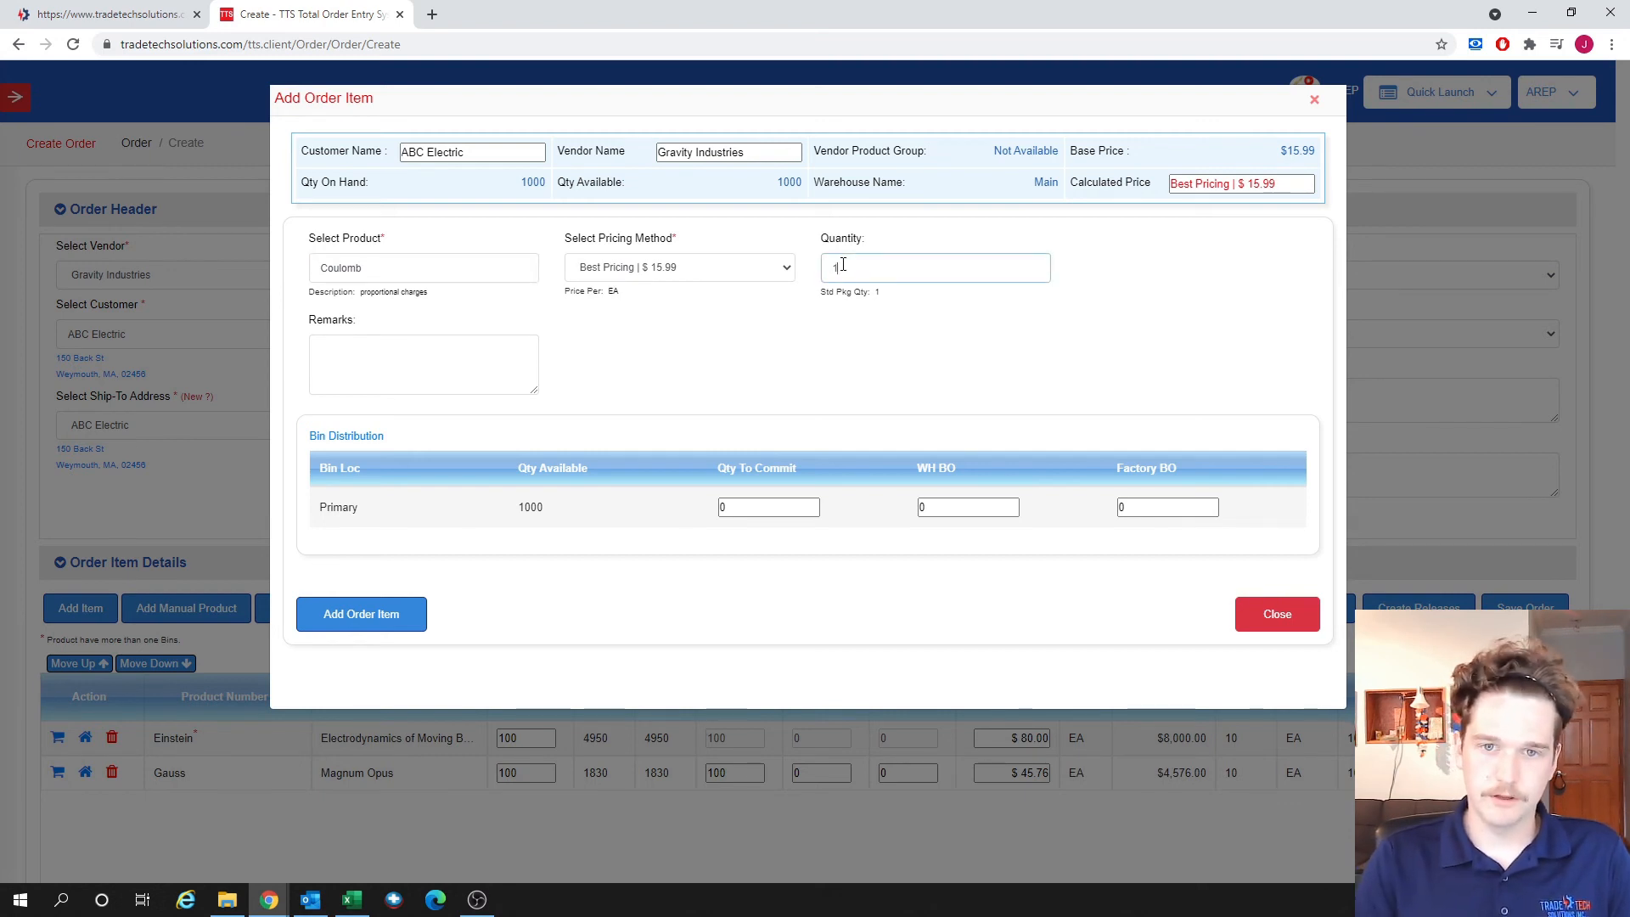
type("00")
key("Tab")
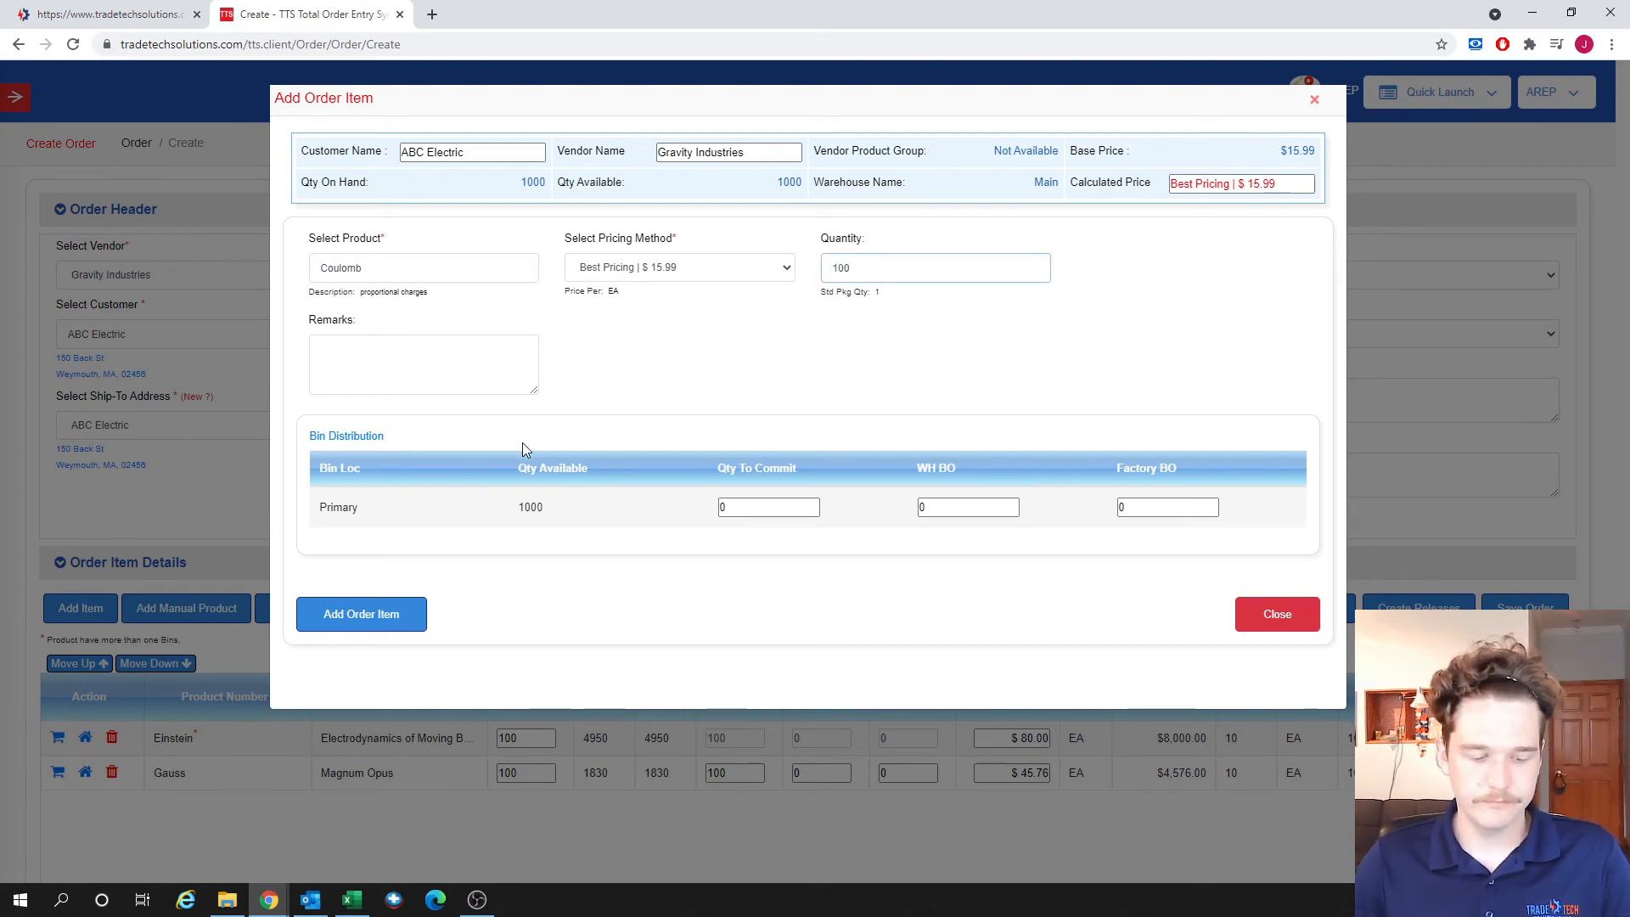
left_click(406, 617)
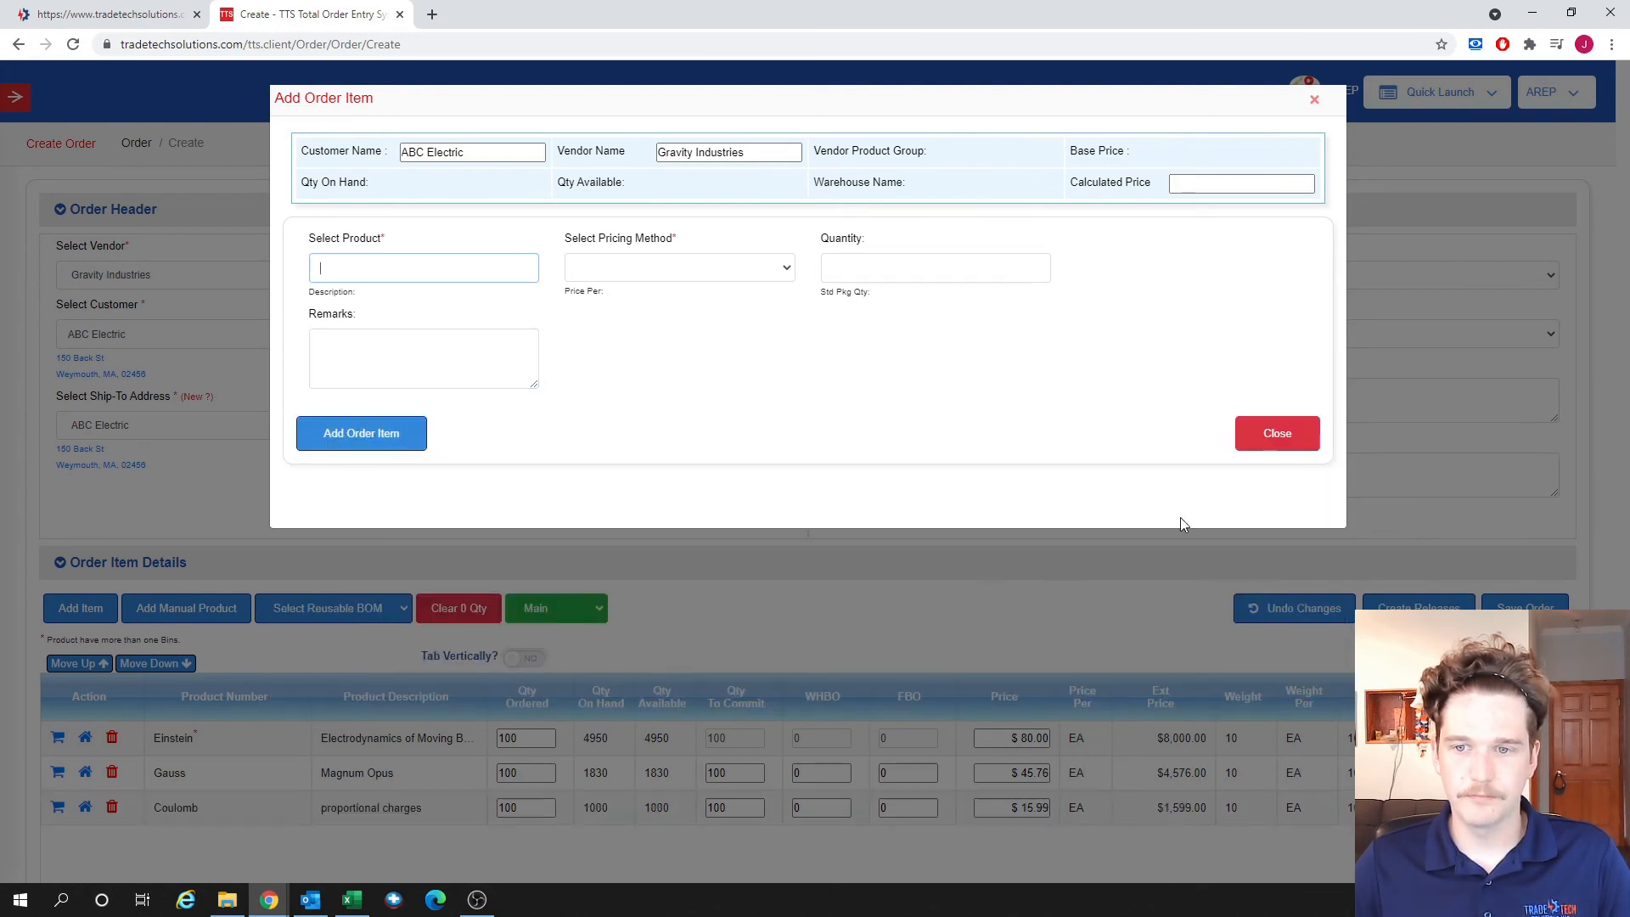
- Finish adding order items and save the ABC Electric order
left_click(1241, 440)
scroll(1008, 583, "down", 1)
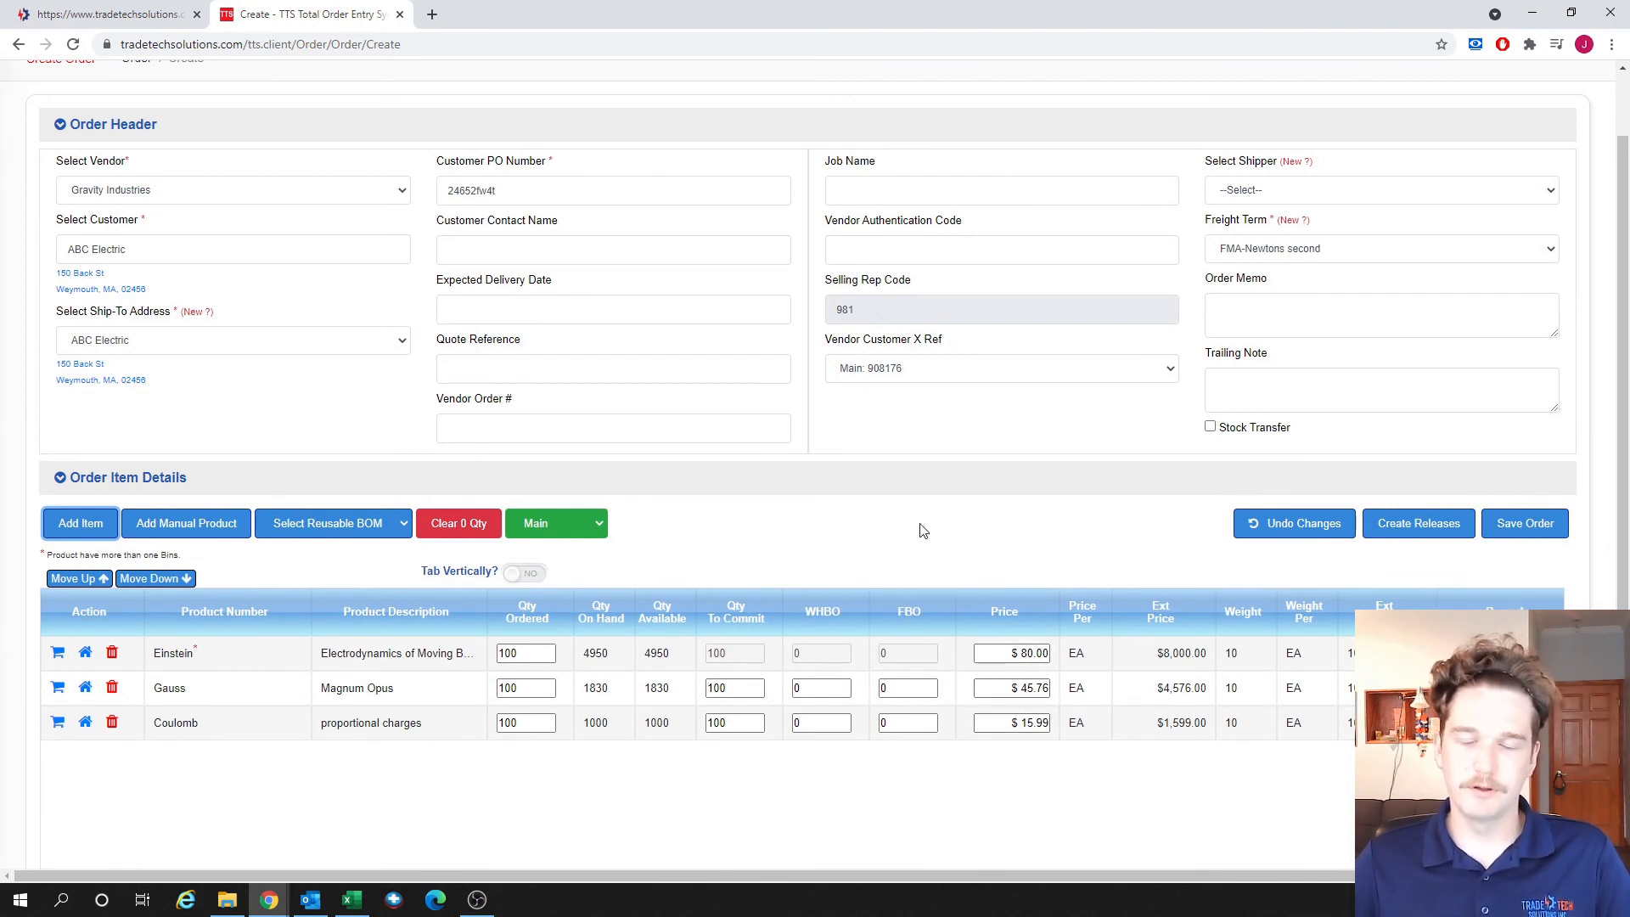
scroll(922, 531, "up", 1)
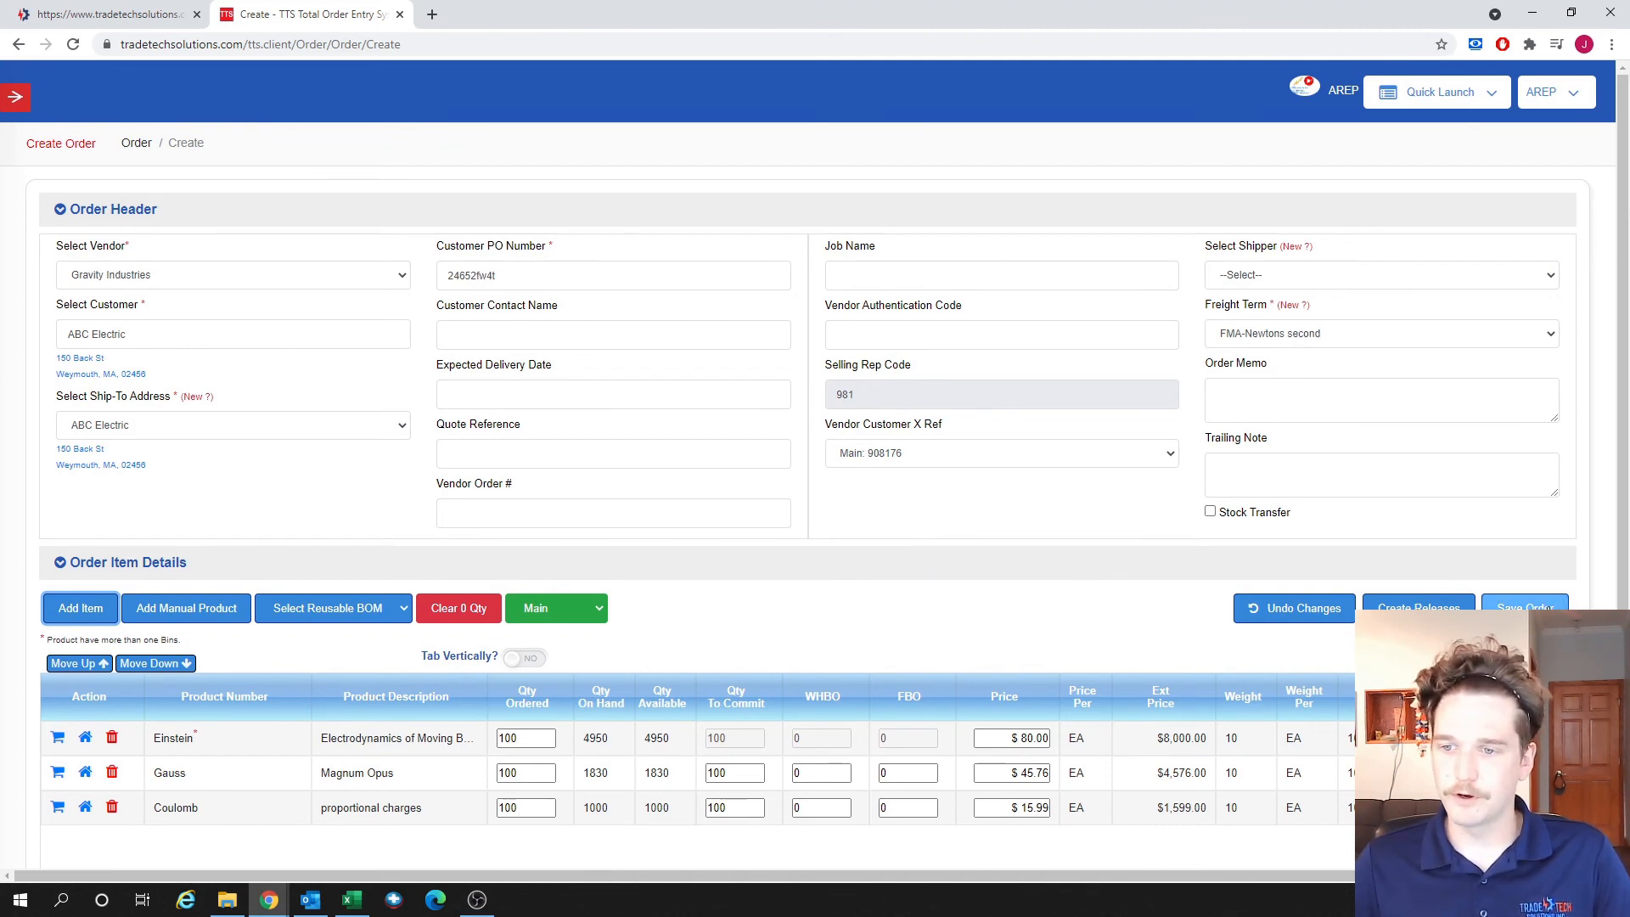
left_click(1550, 608)
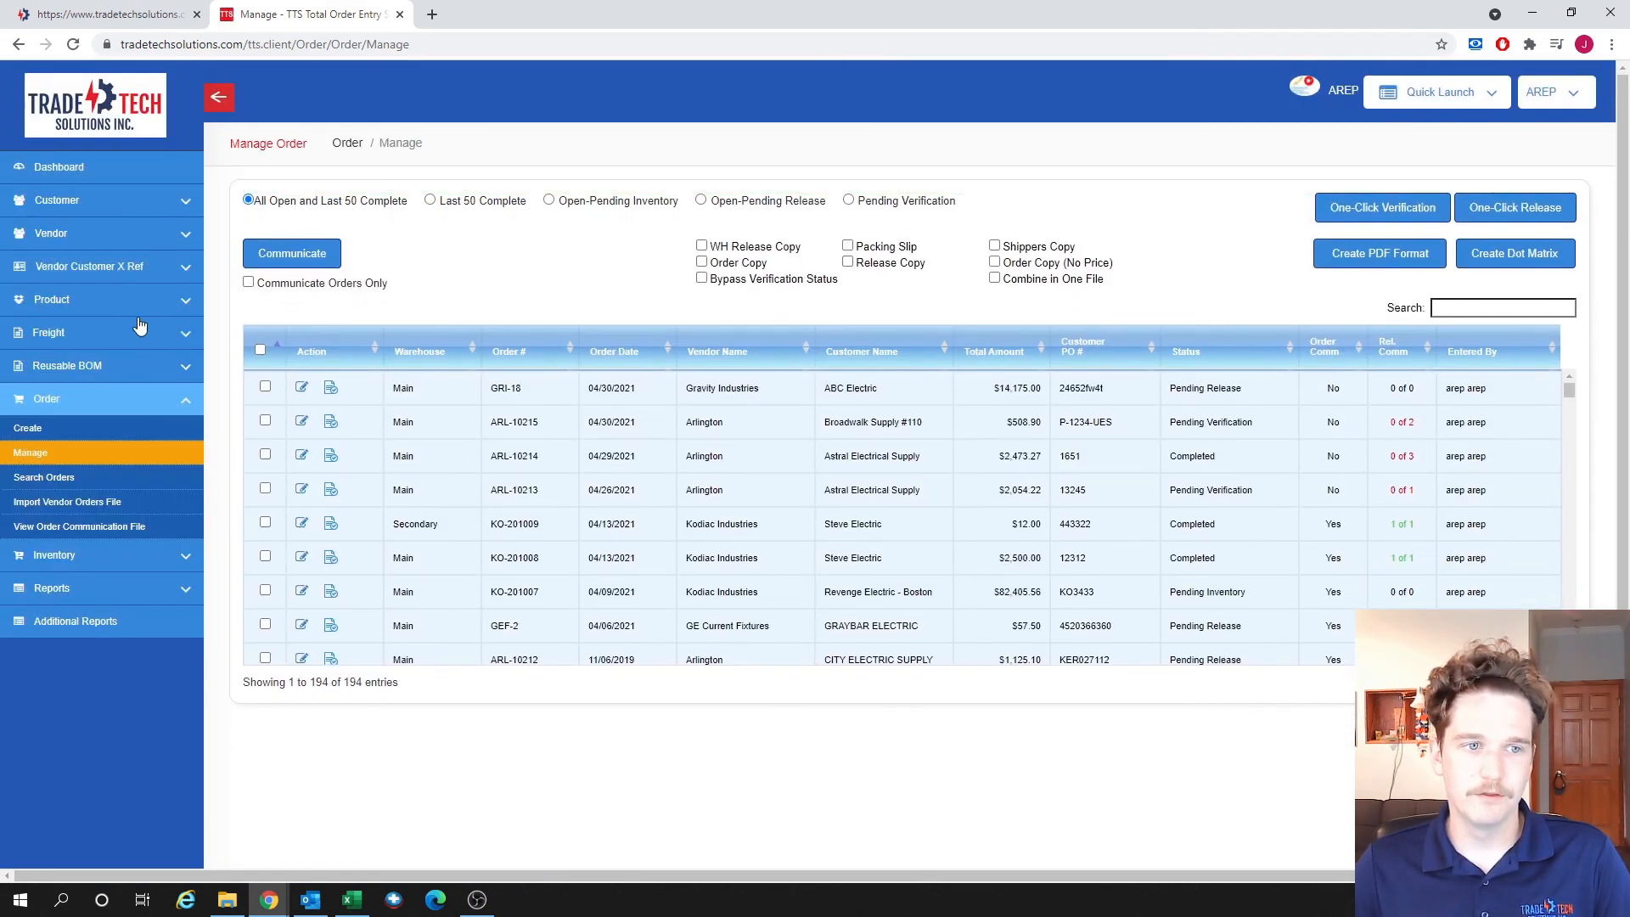
- Open the management of pricing levels by product group and choose Gravity Industries as the vendor
left_click(96, 303)
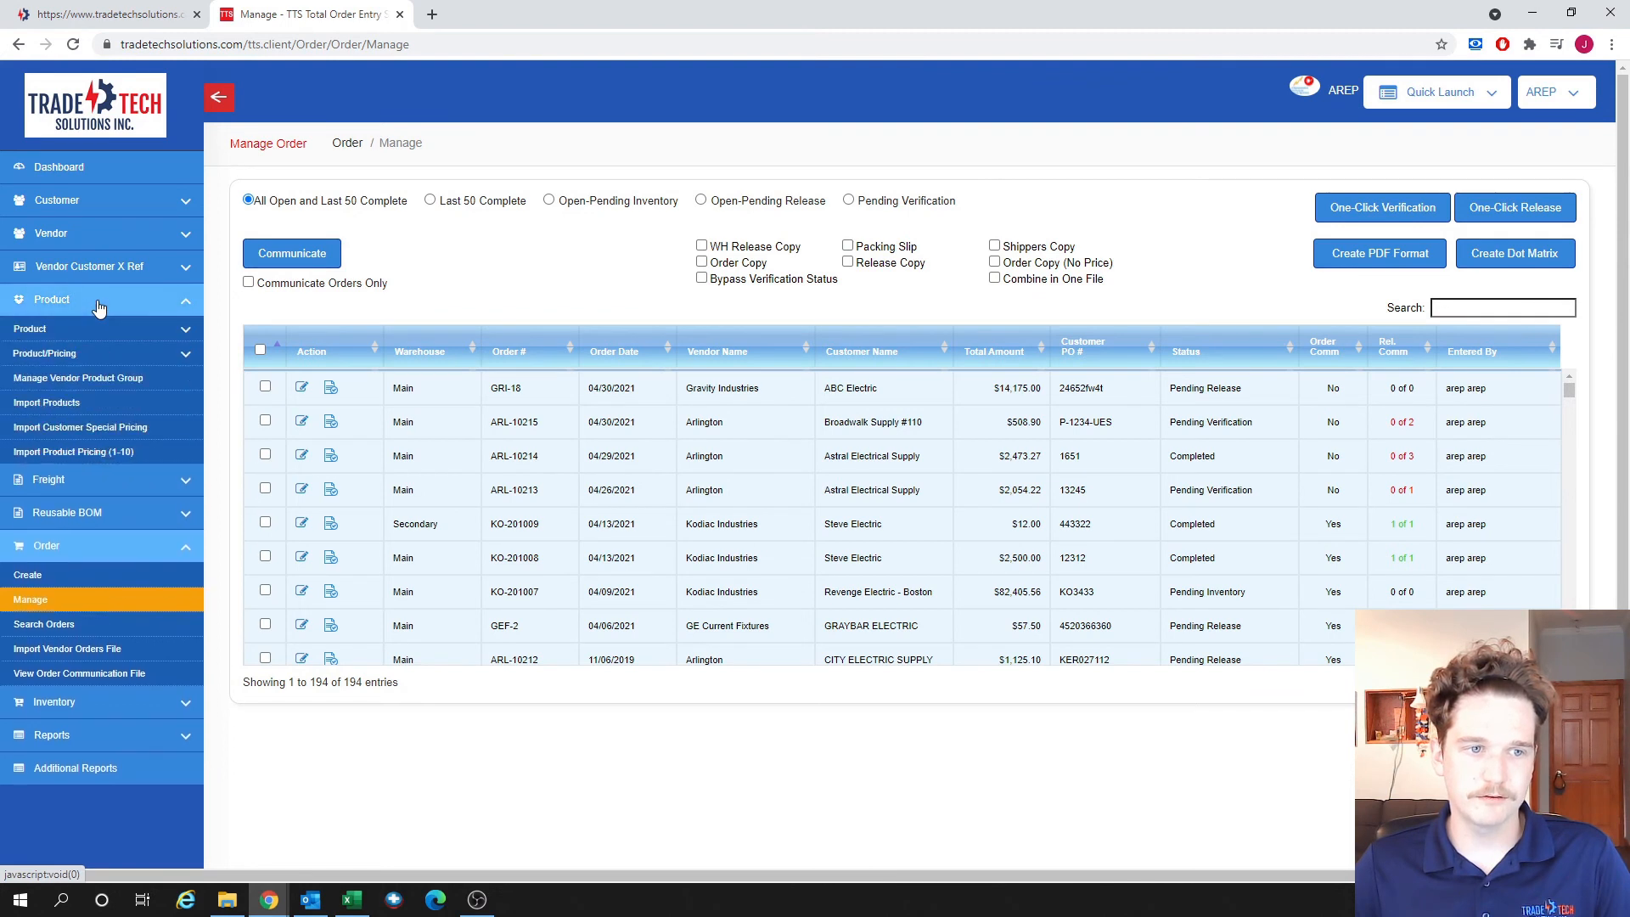
left_click(114, 356)
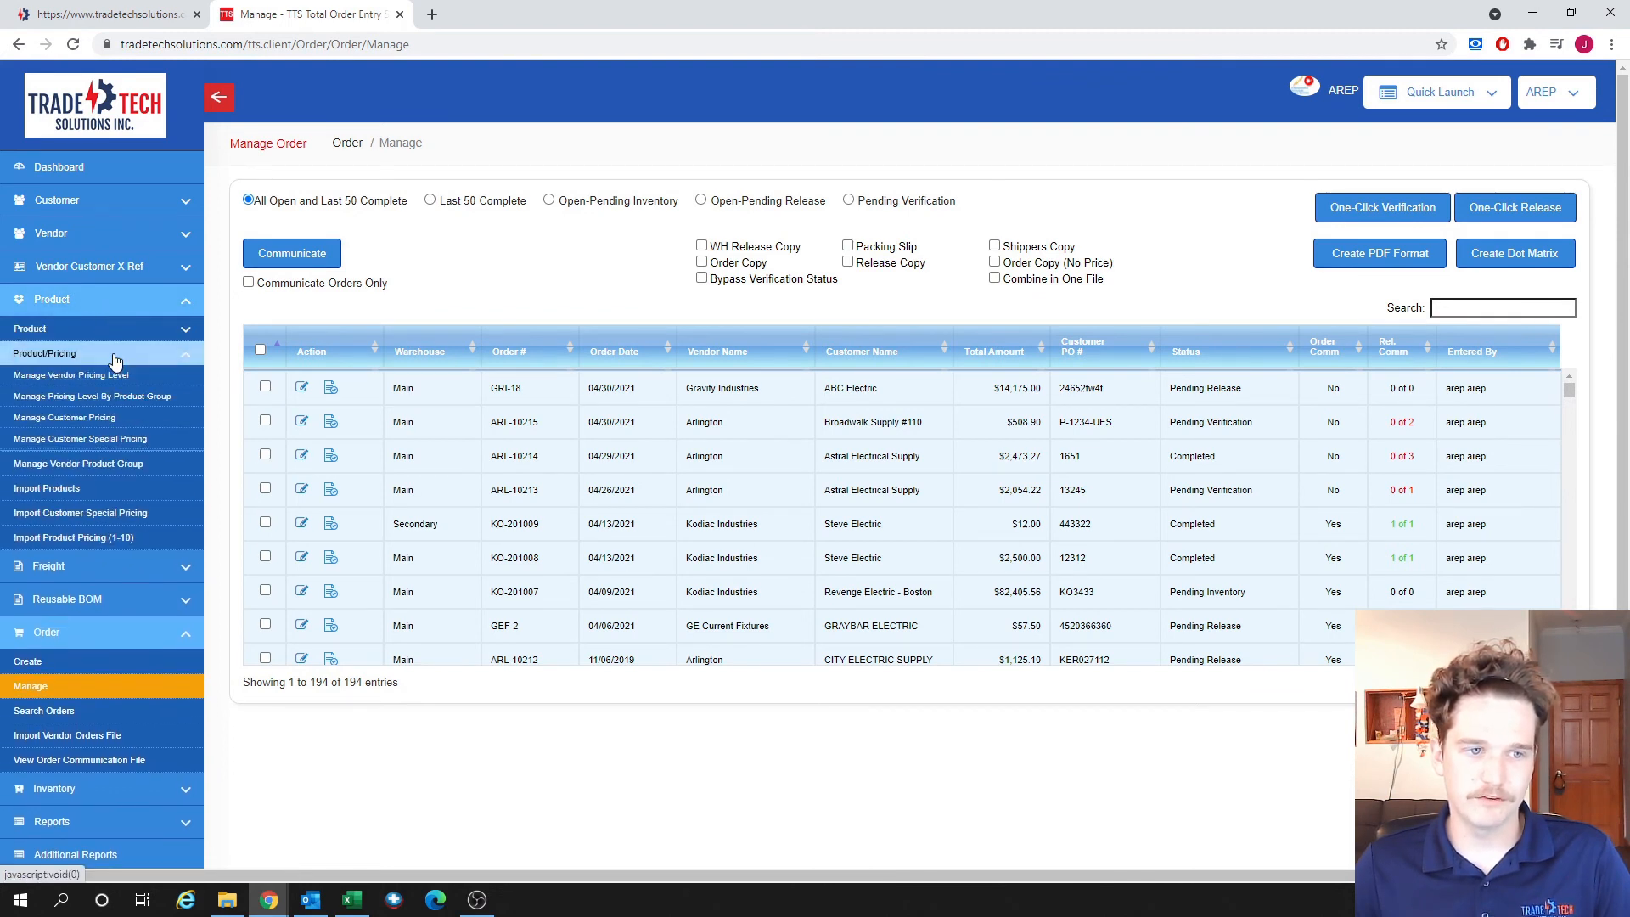
left_click(124, 399)
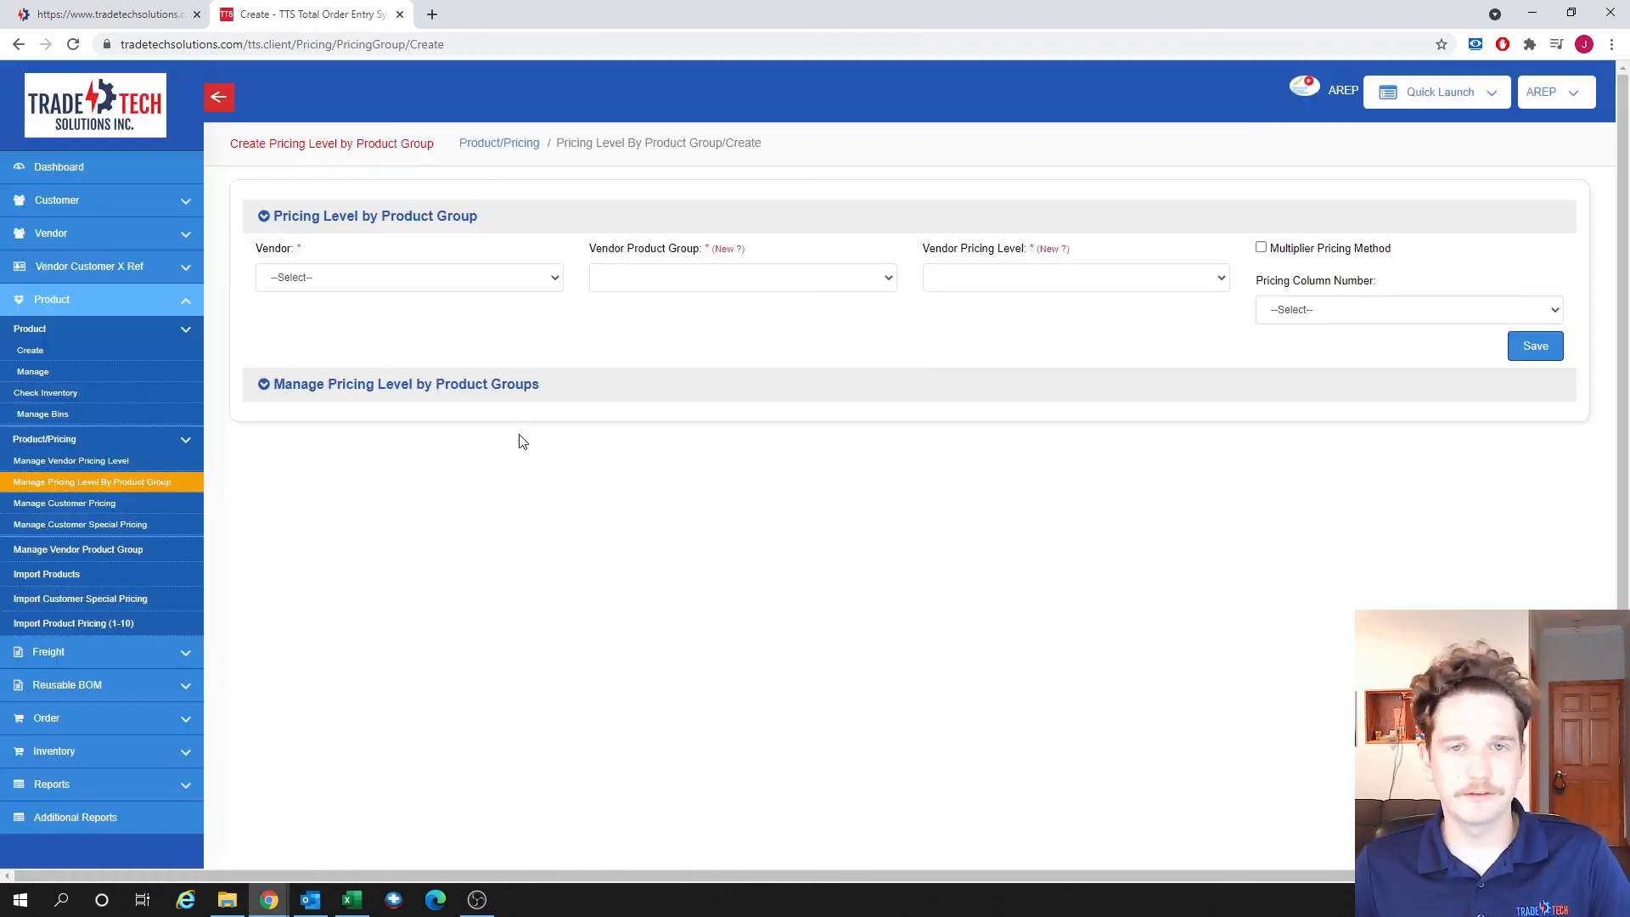
left_click(498, 283)
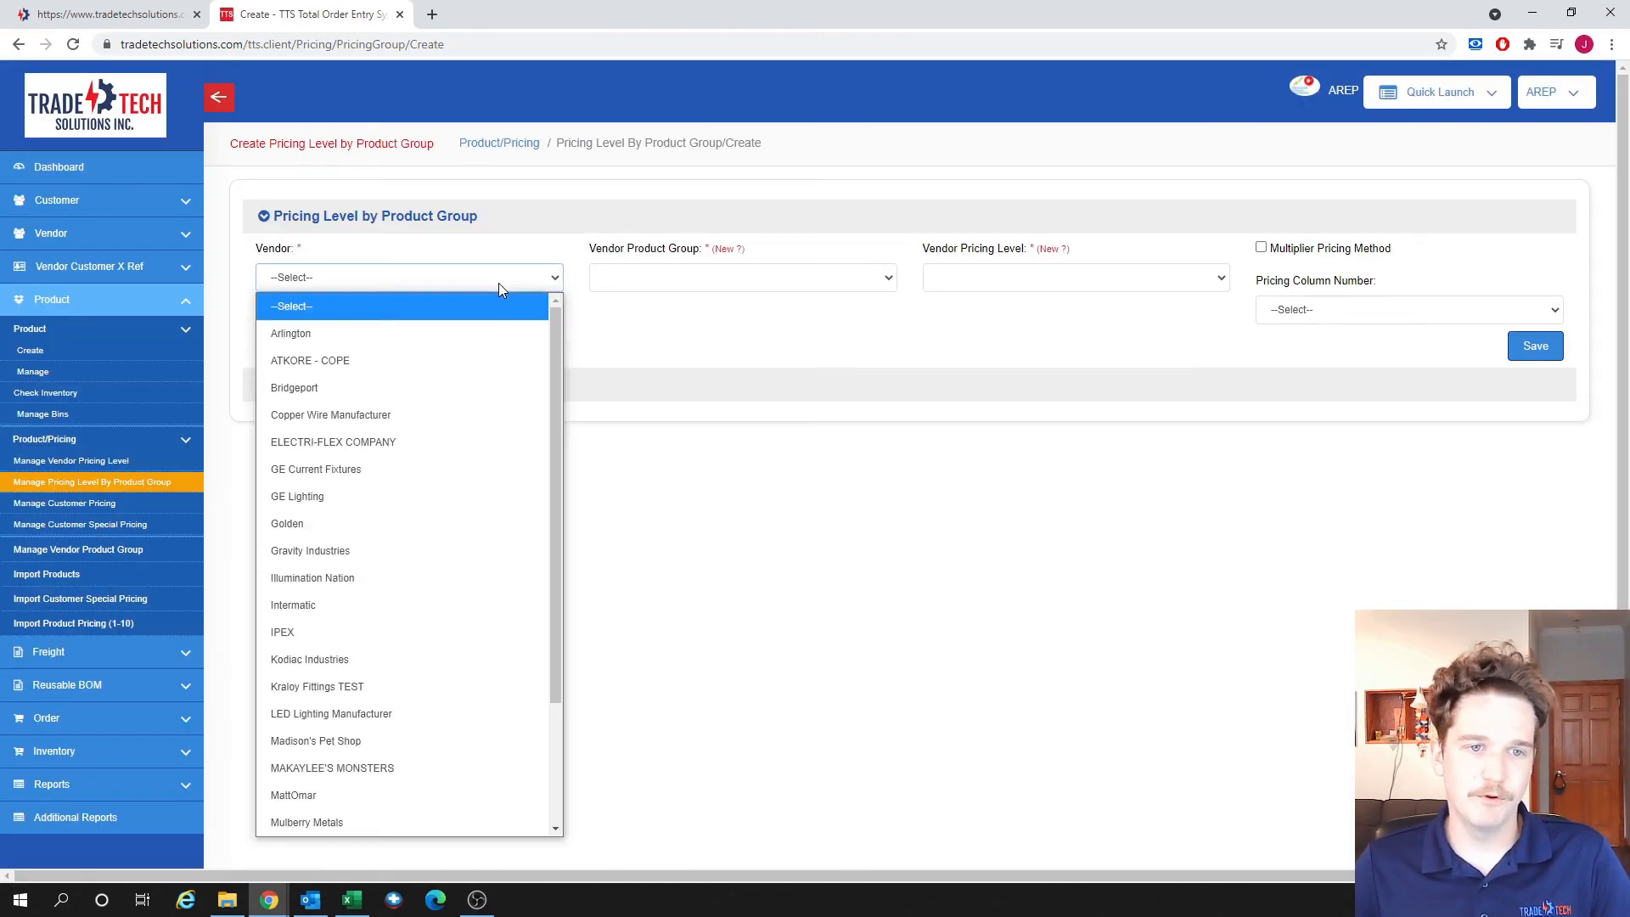
left_click(394, 551)
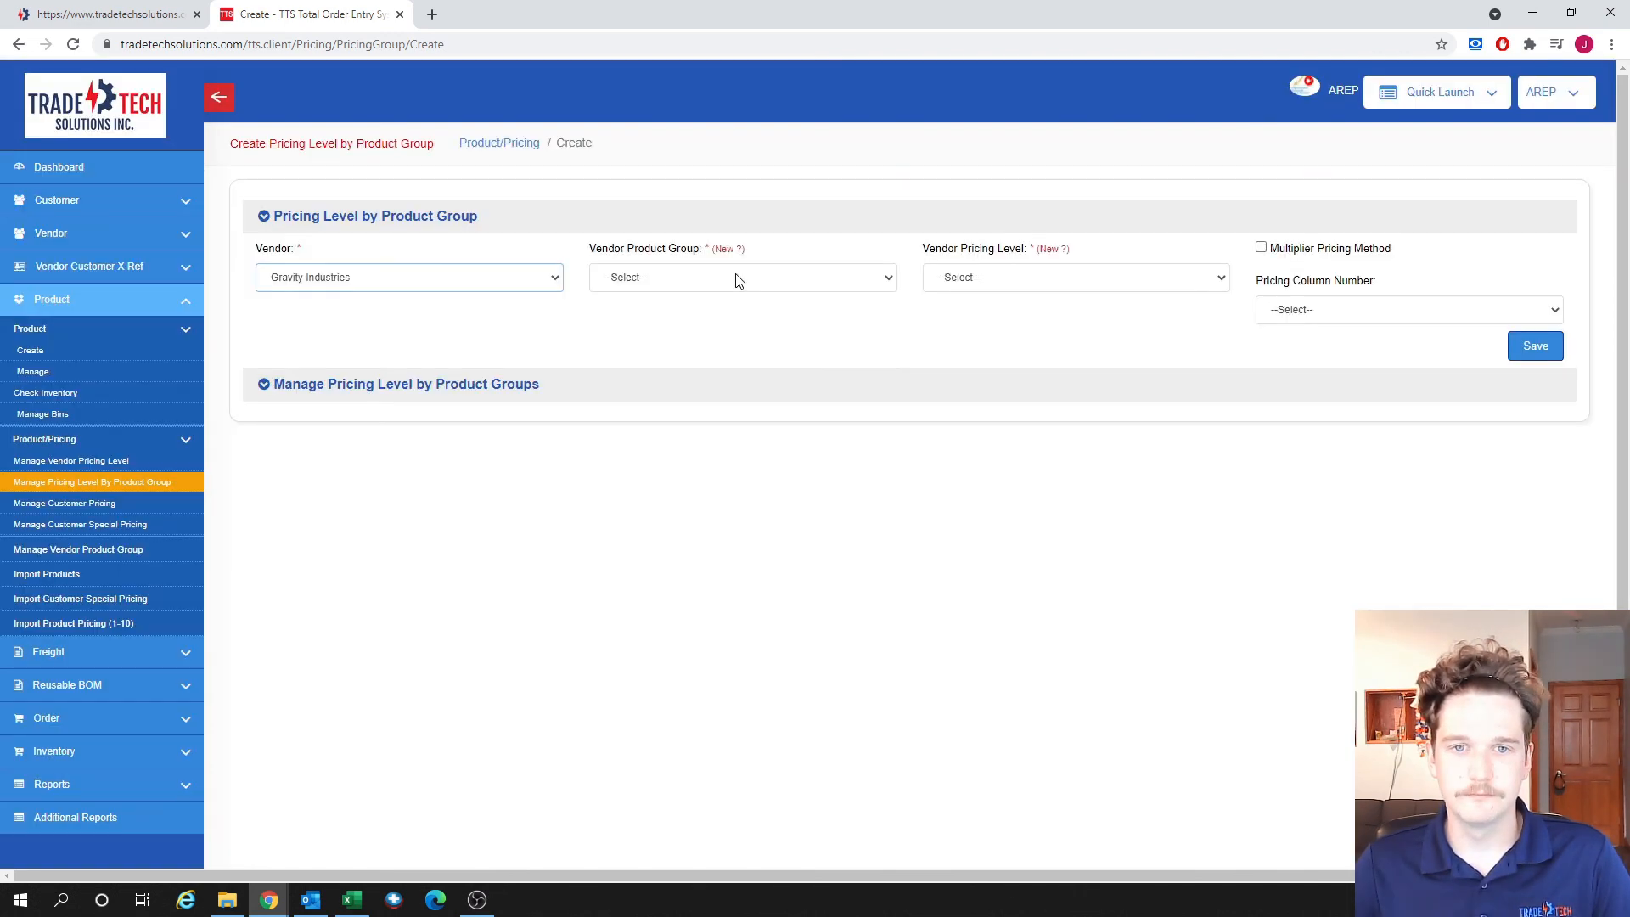
- Bring up the Best Pricing level for the Scientists product group and select Column 3 as its pricing column, without saving
left_click(735, 278)
left_click(700, 415)
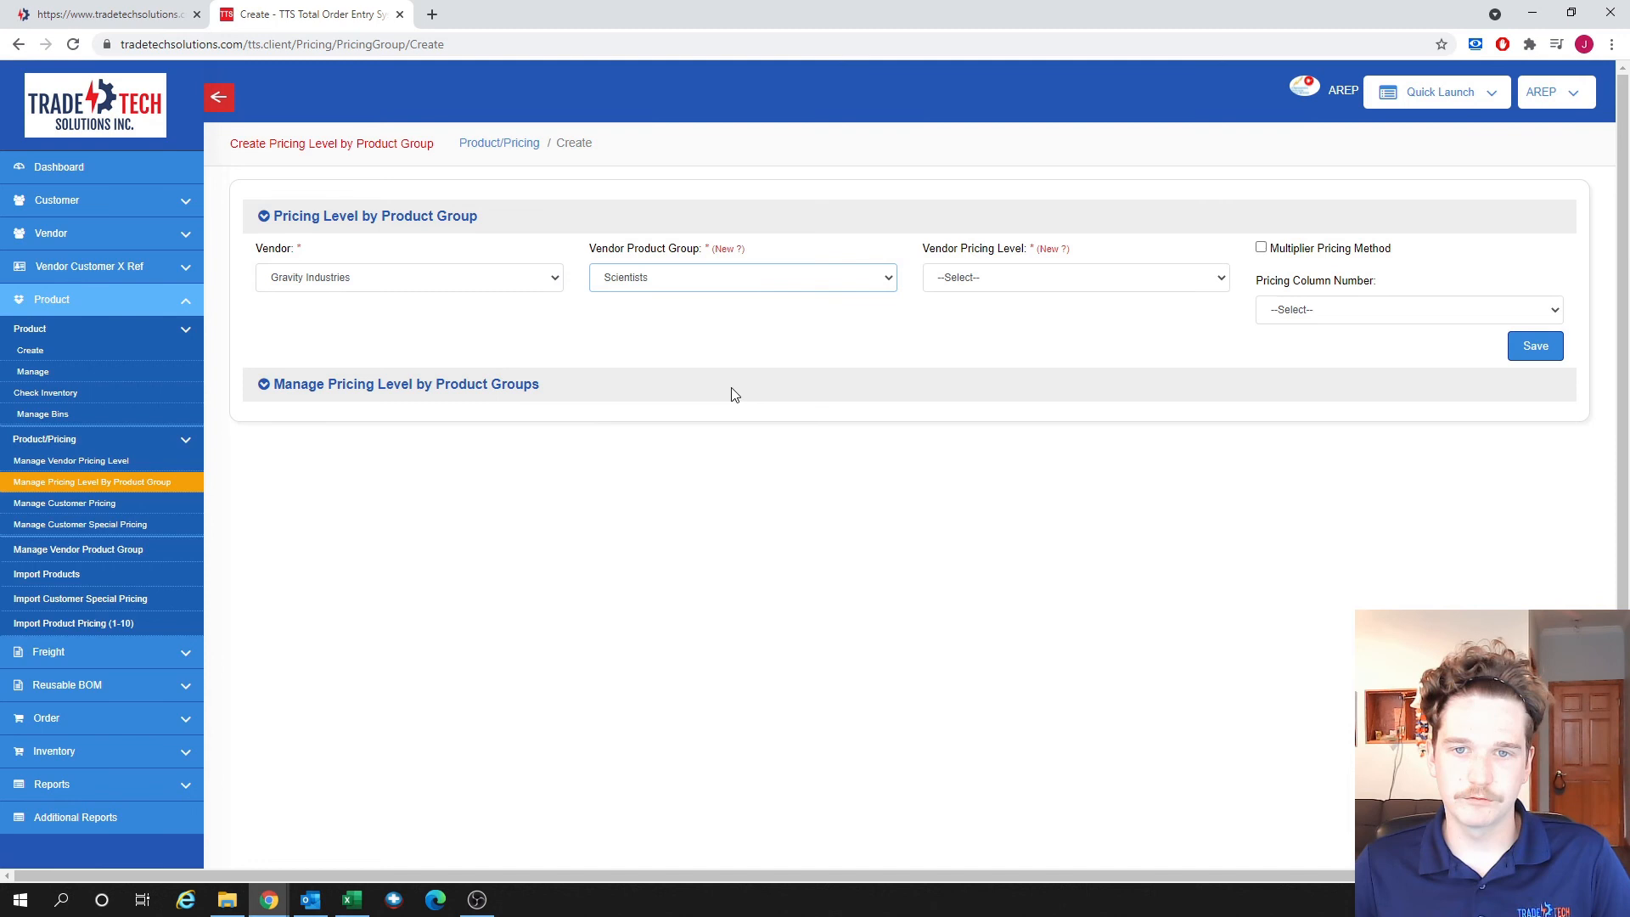
left_click(1036, 278)
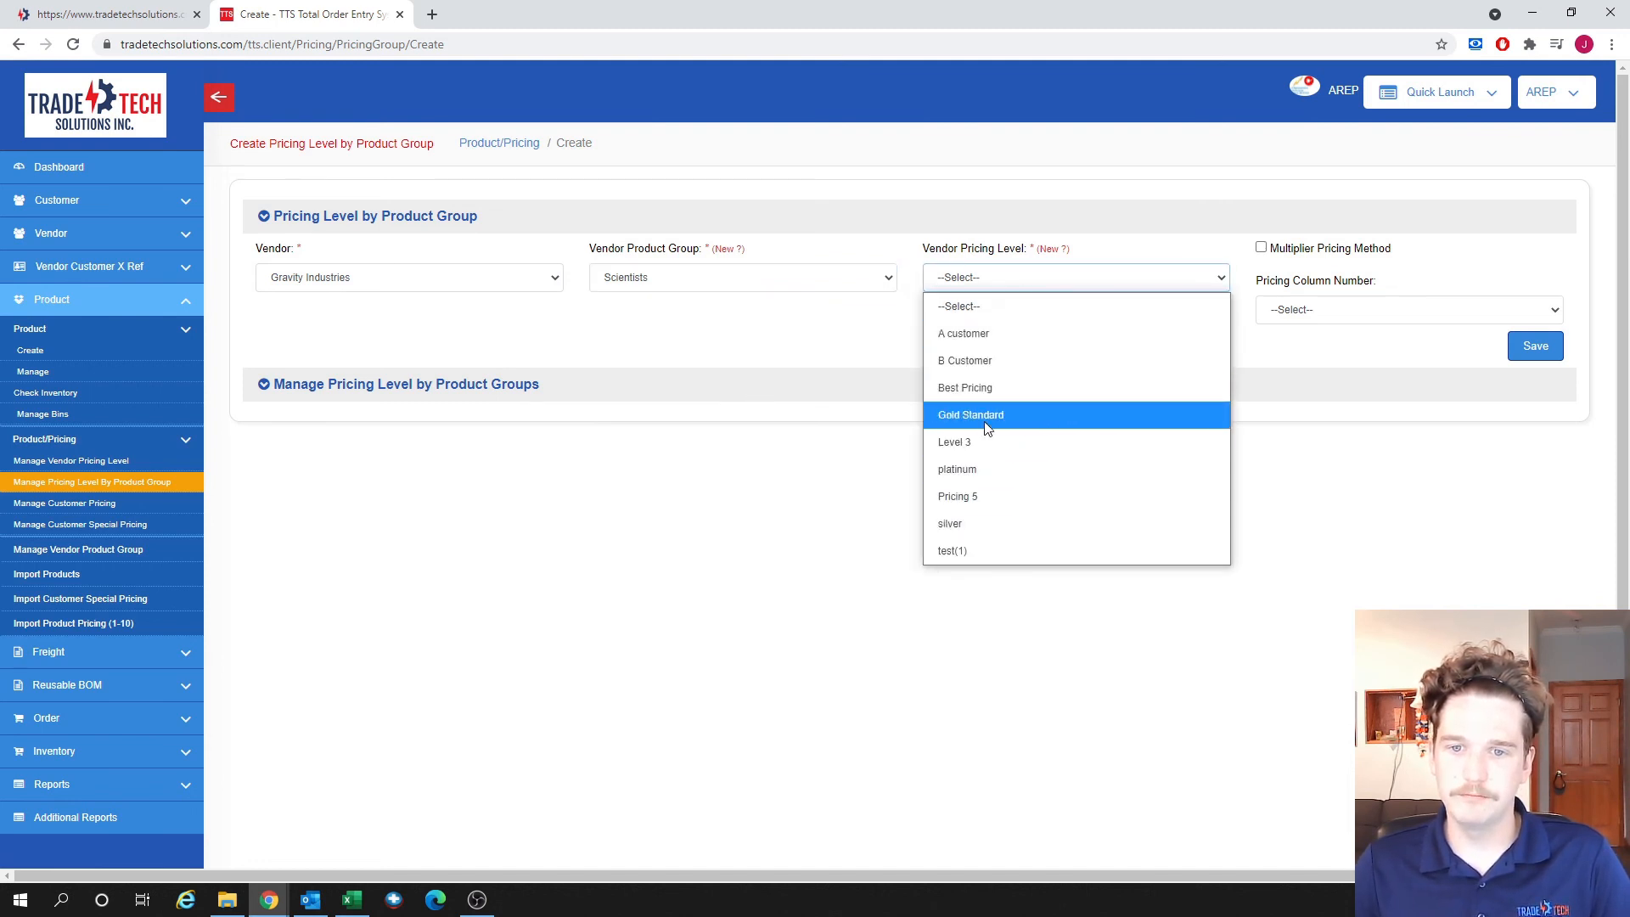
left_click(986, 391)
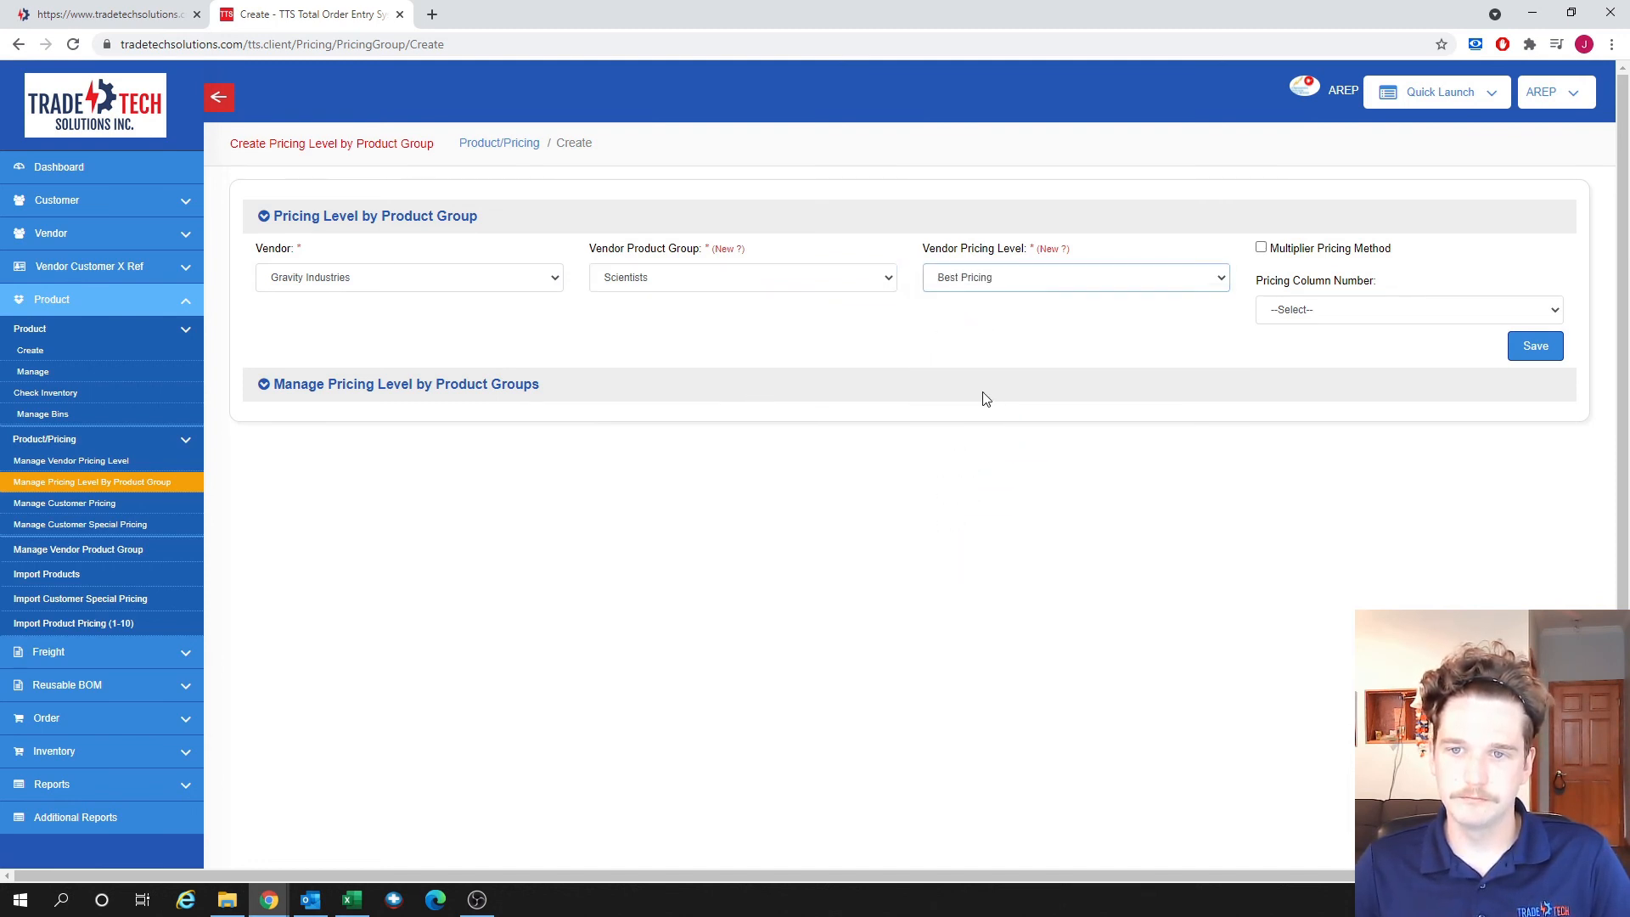
left_click(1351, 319)
left_click(1334, 417)
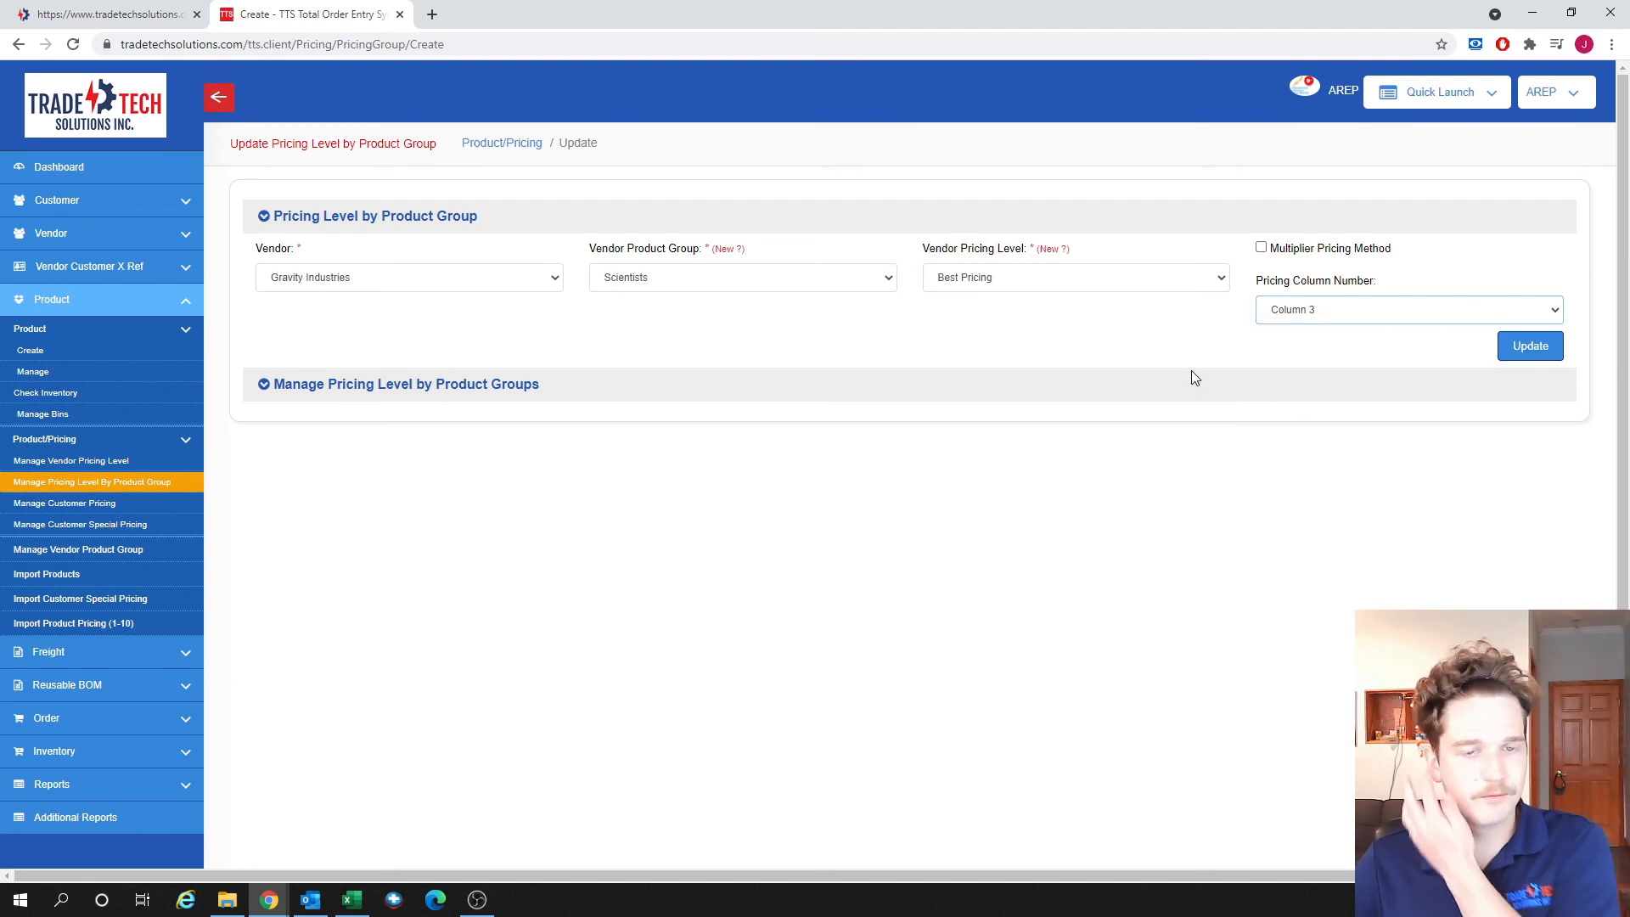
- Set the pricing multiplier of the platinum level for the product group All to 0.8 and update the record
left_click(807, 283)
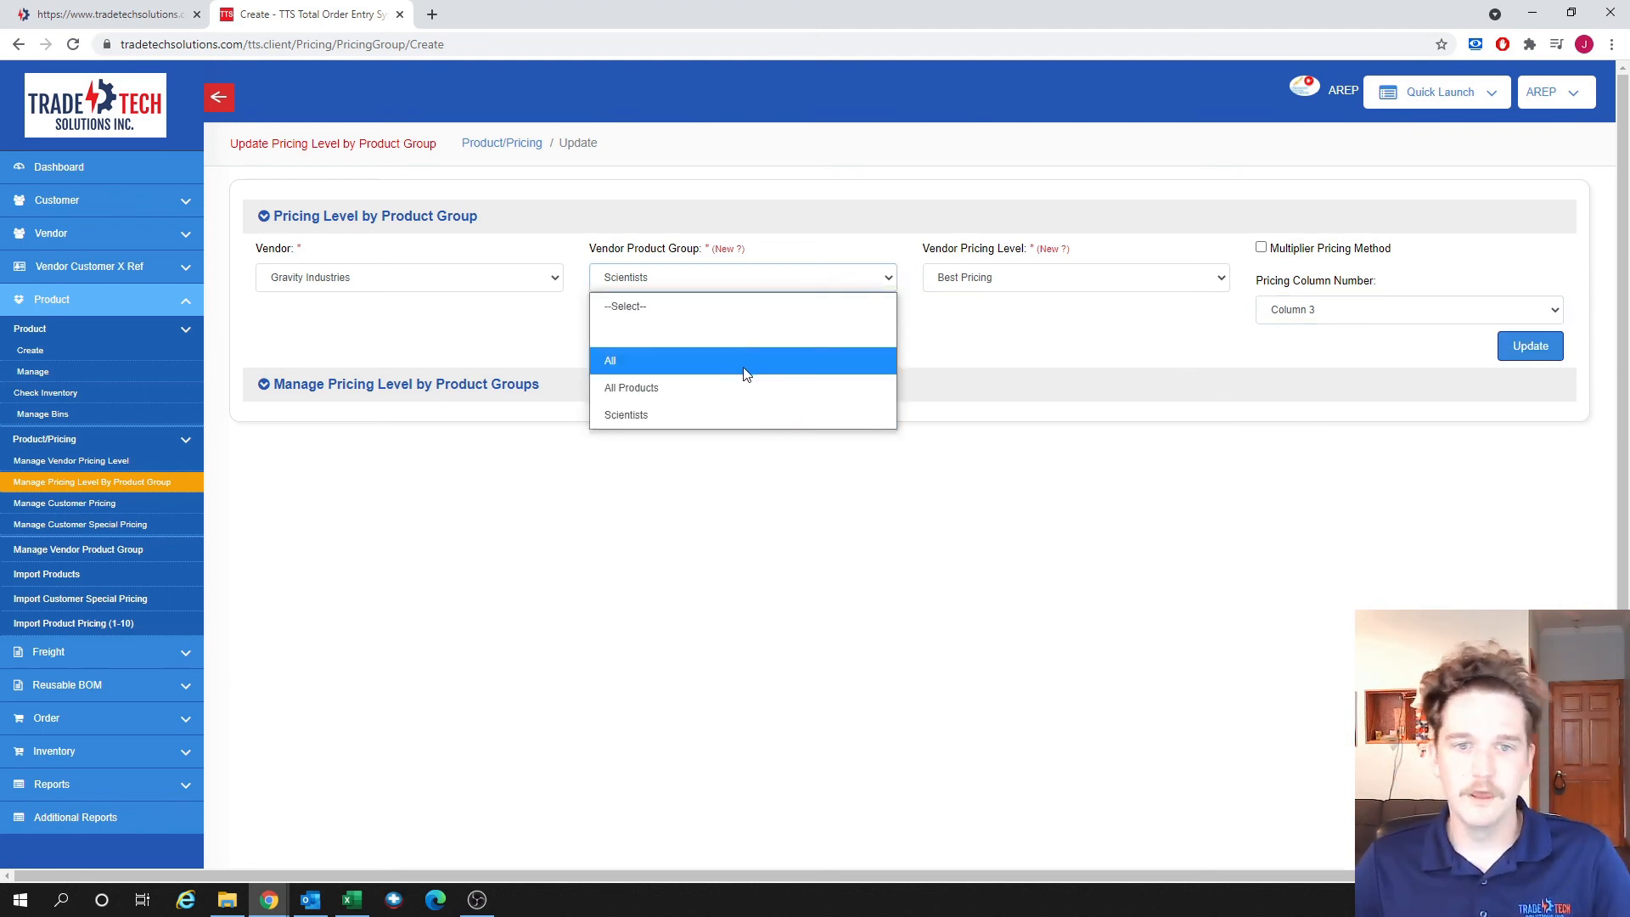
left_click(745, 367)
left_click(951, 287)
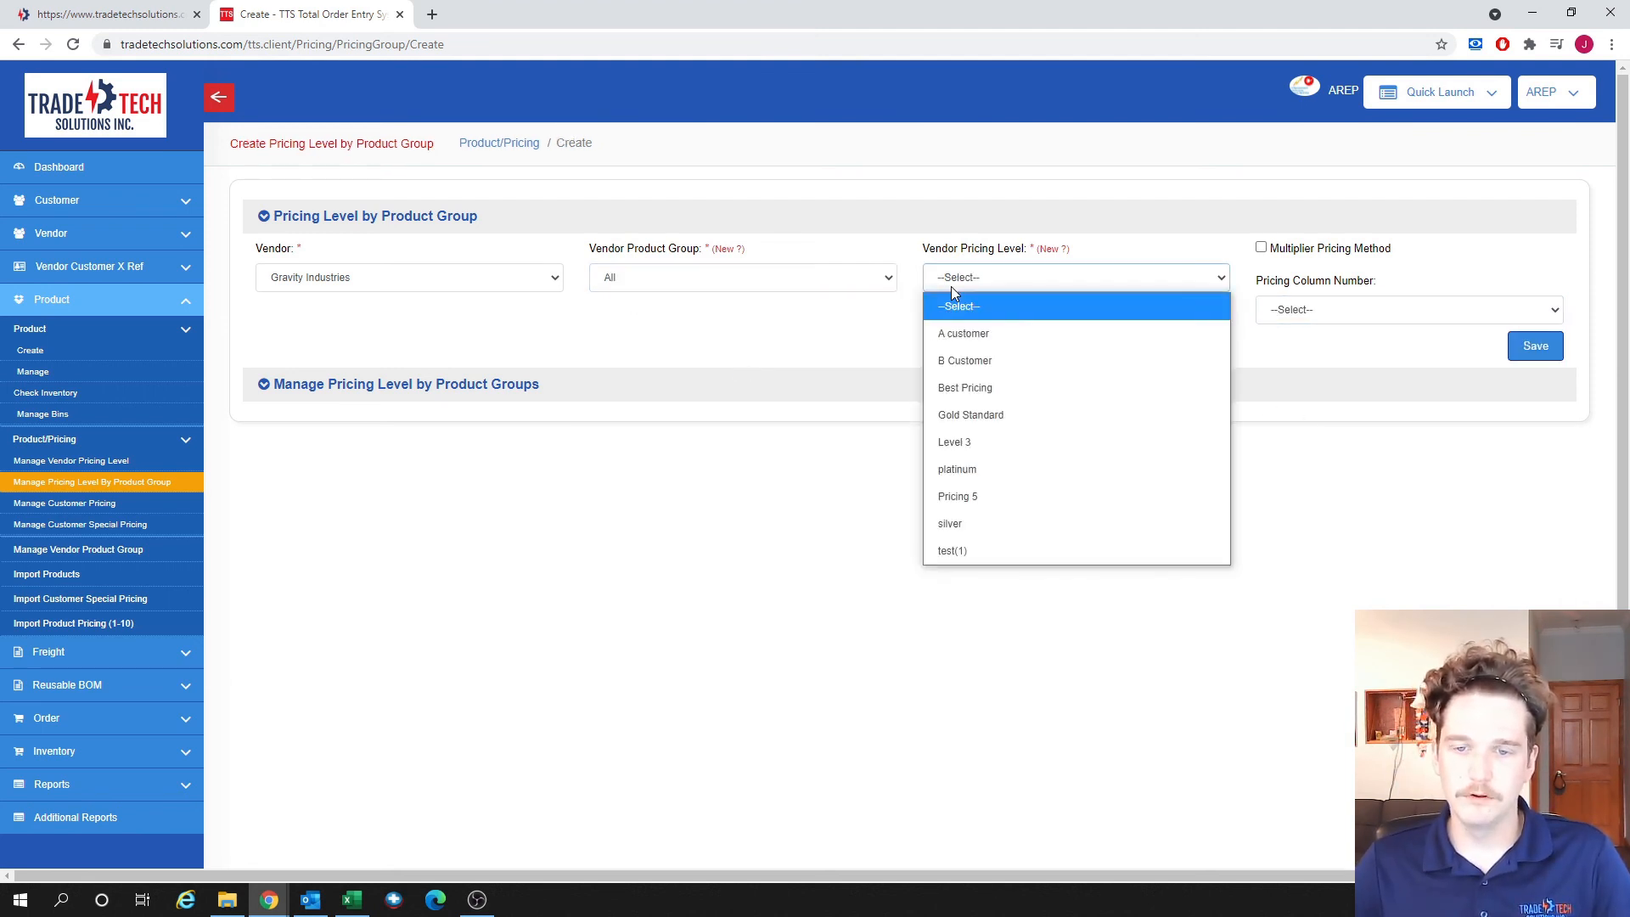
left_click(1029, 468)
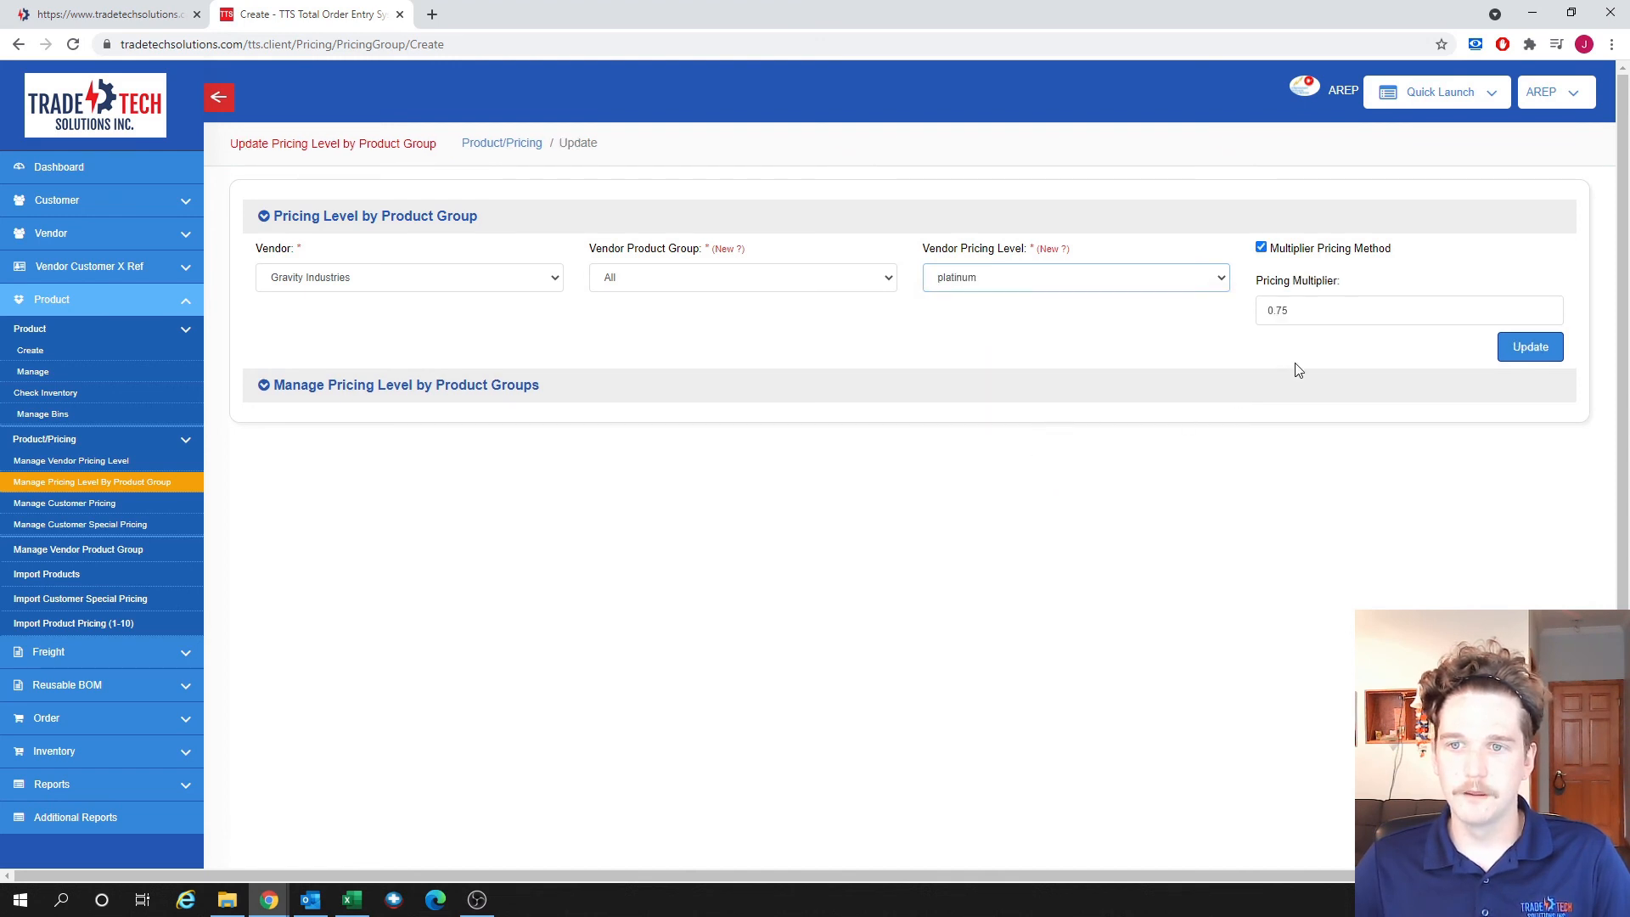
double_click(1308, 320)
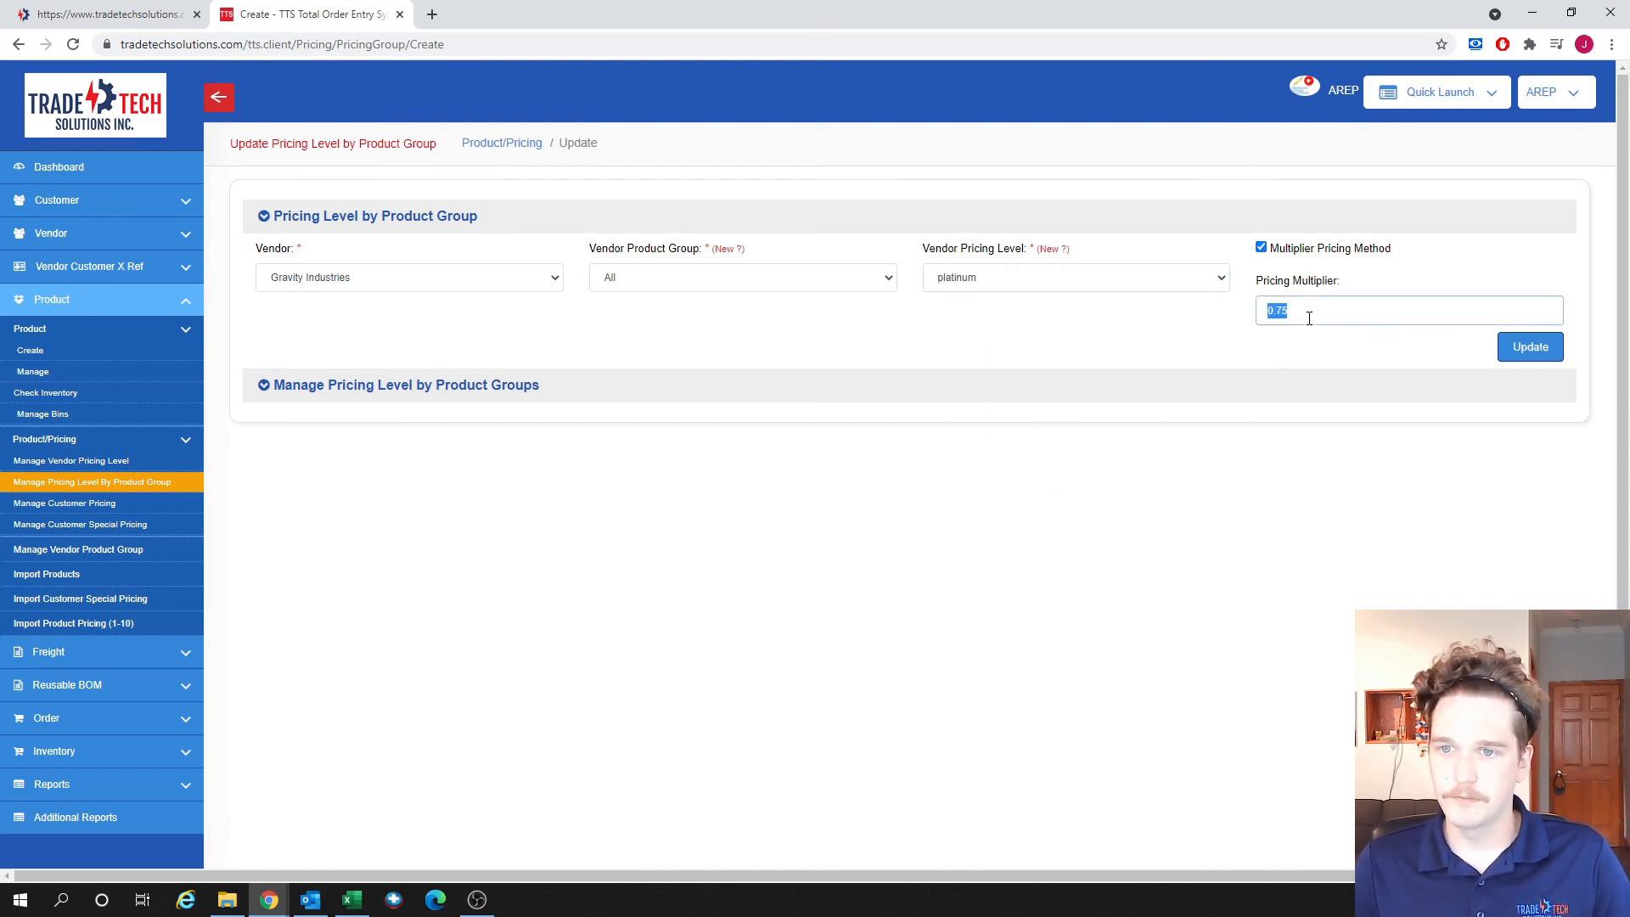
left_click(1309, 318)
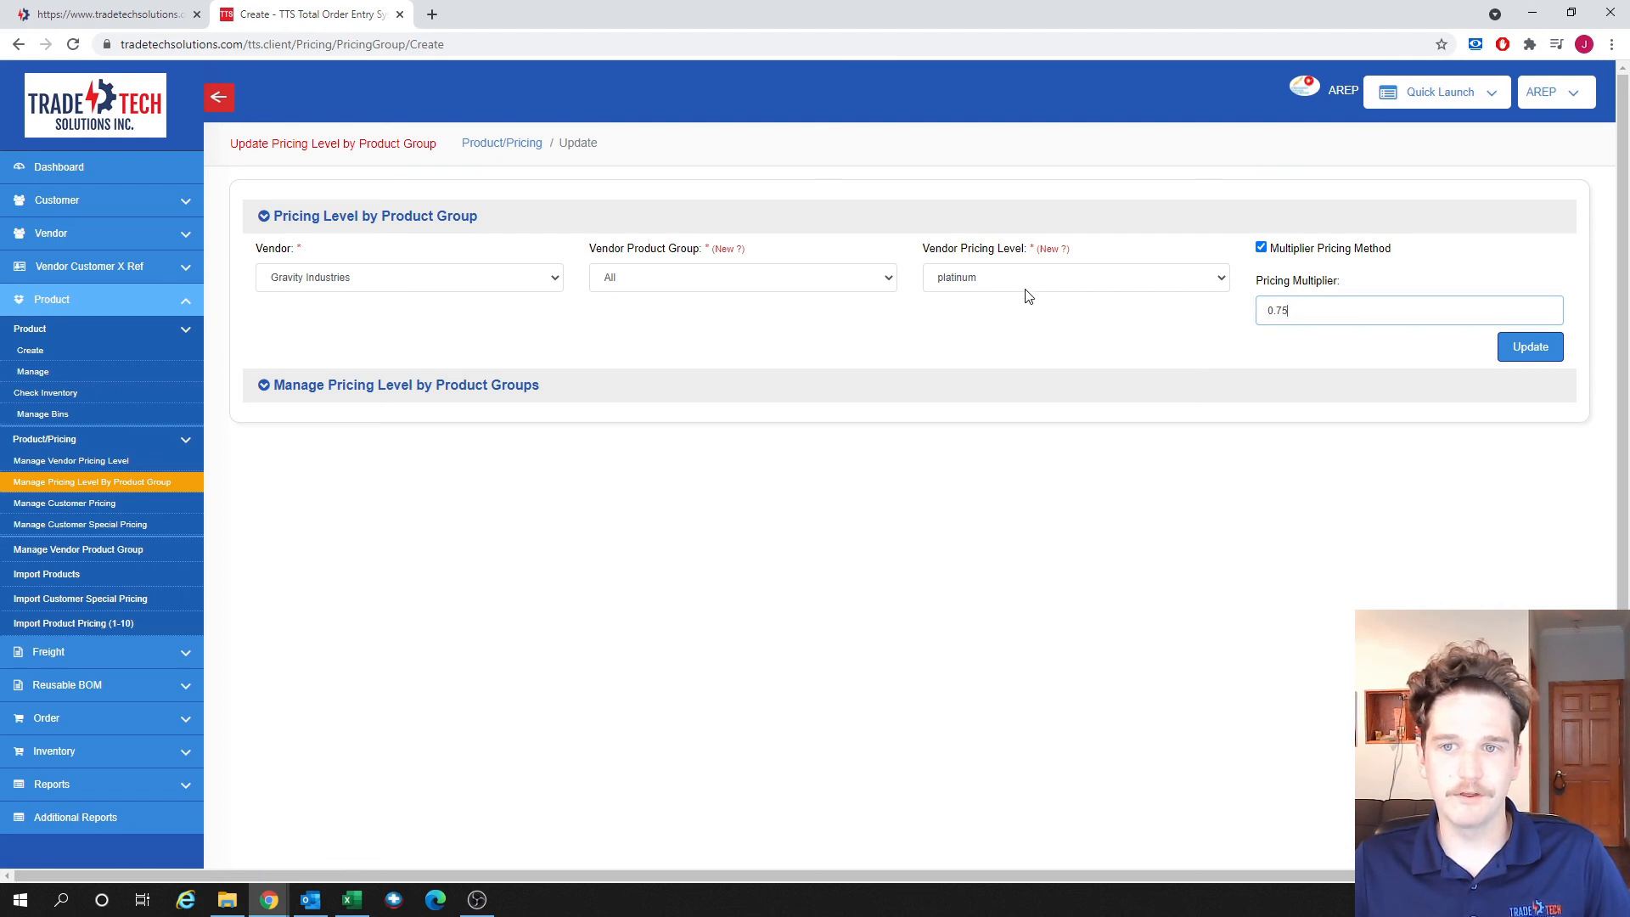
left_click(1337, 310)
key("BackSpace")
key("BackSpace")
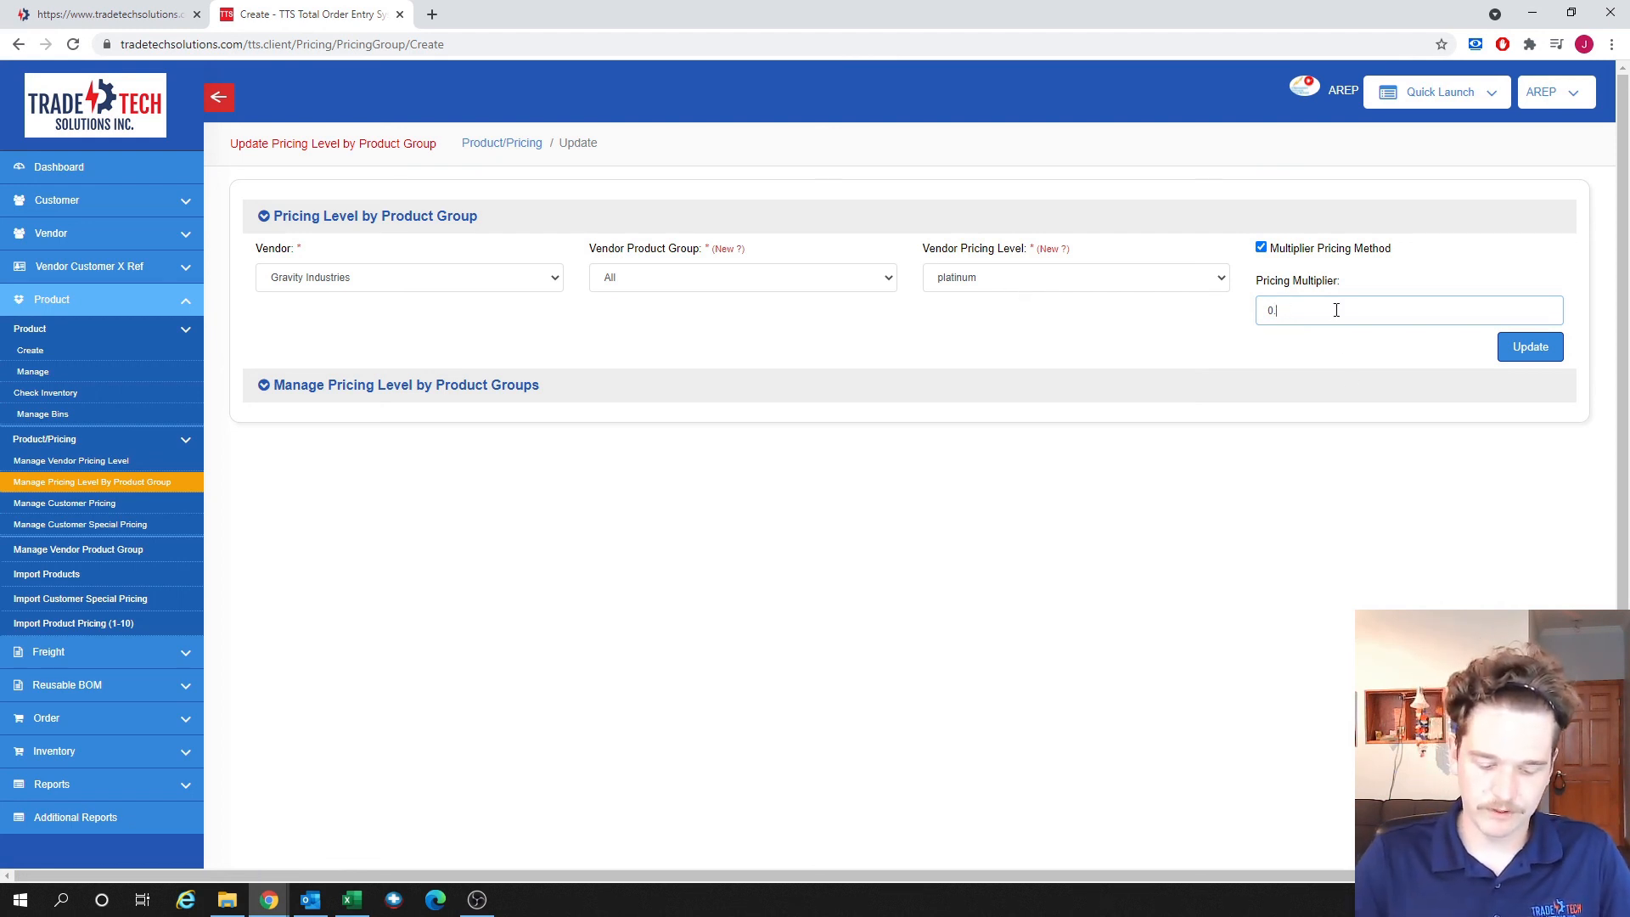
left_click(1526, 349)
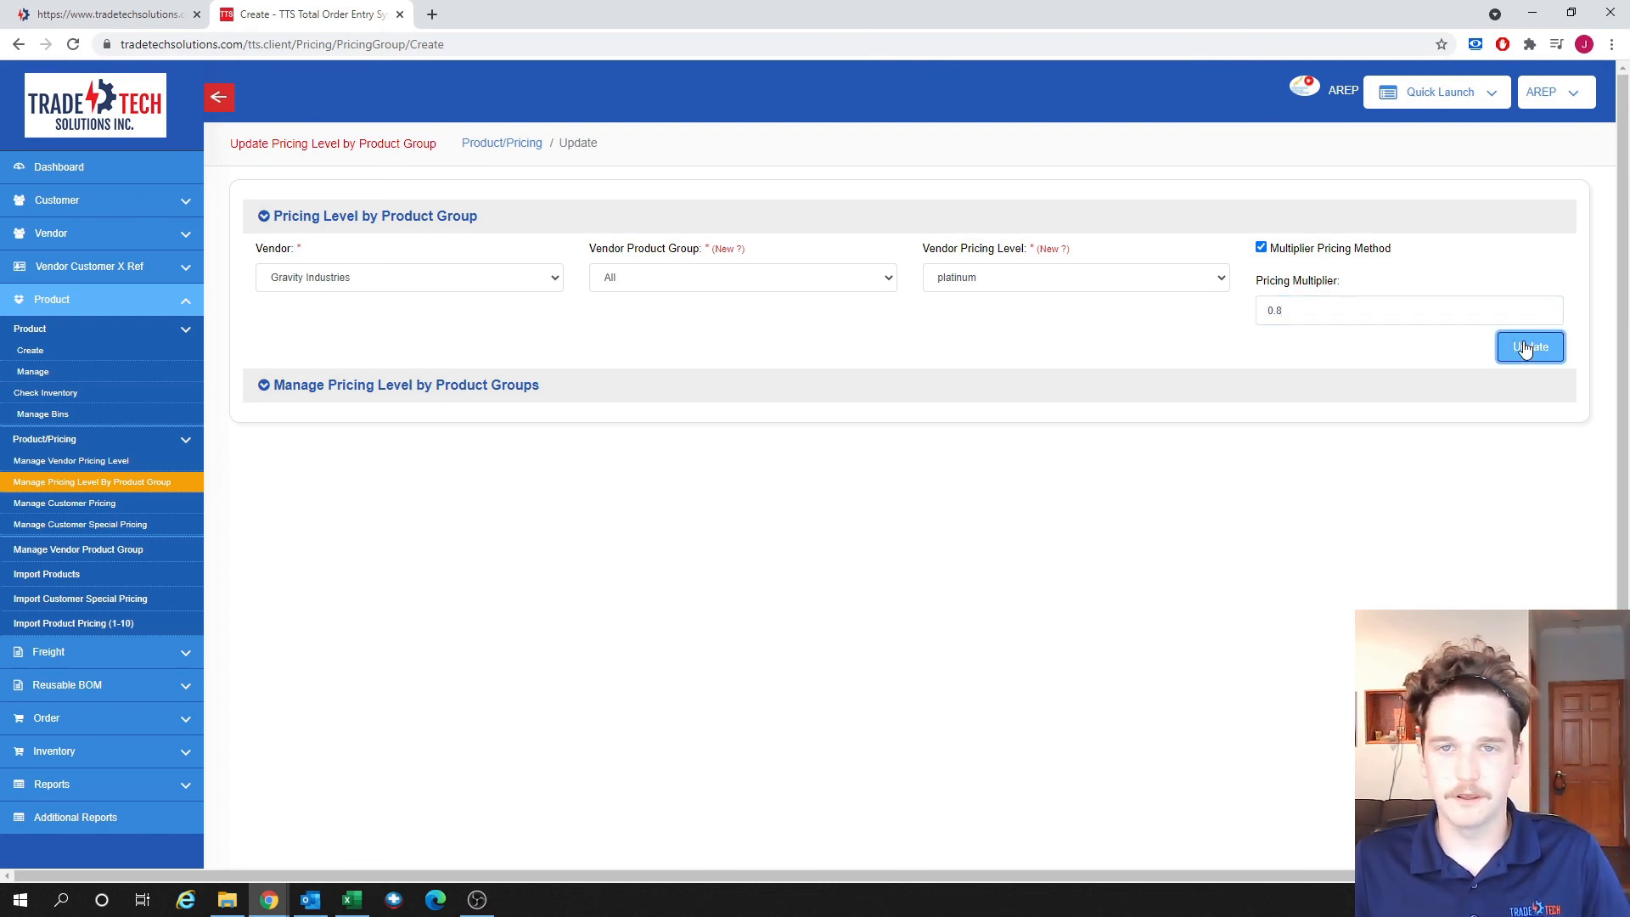